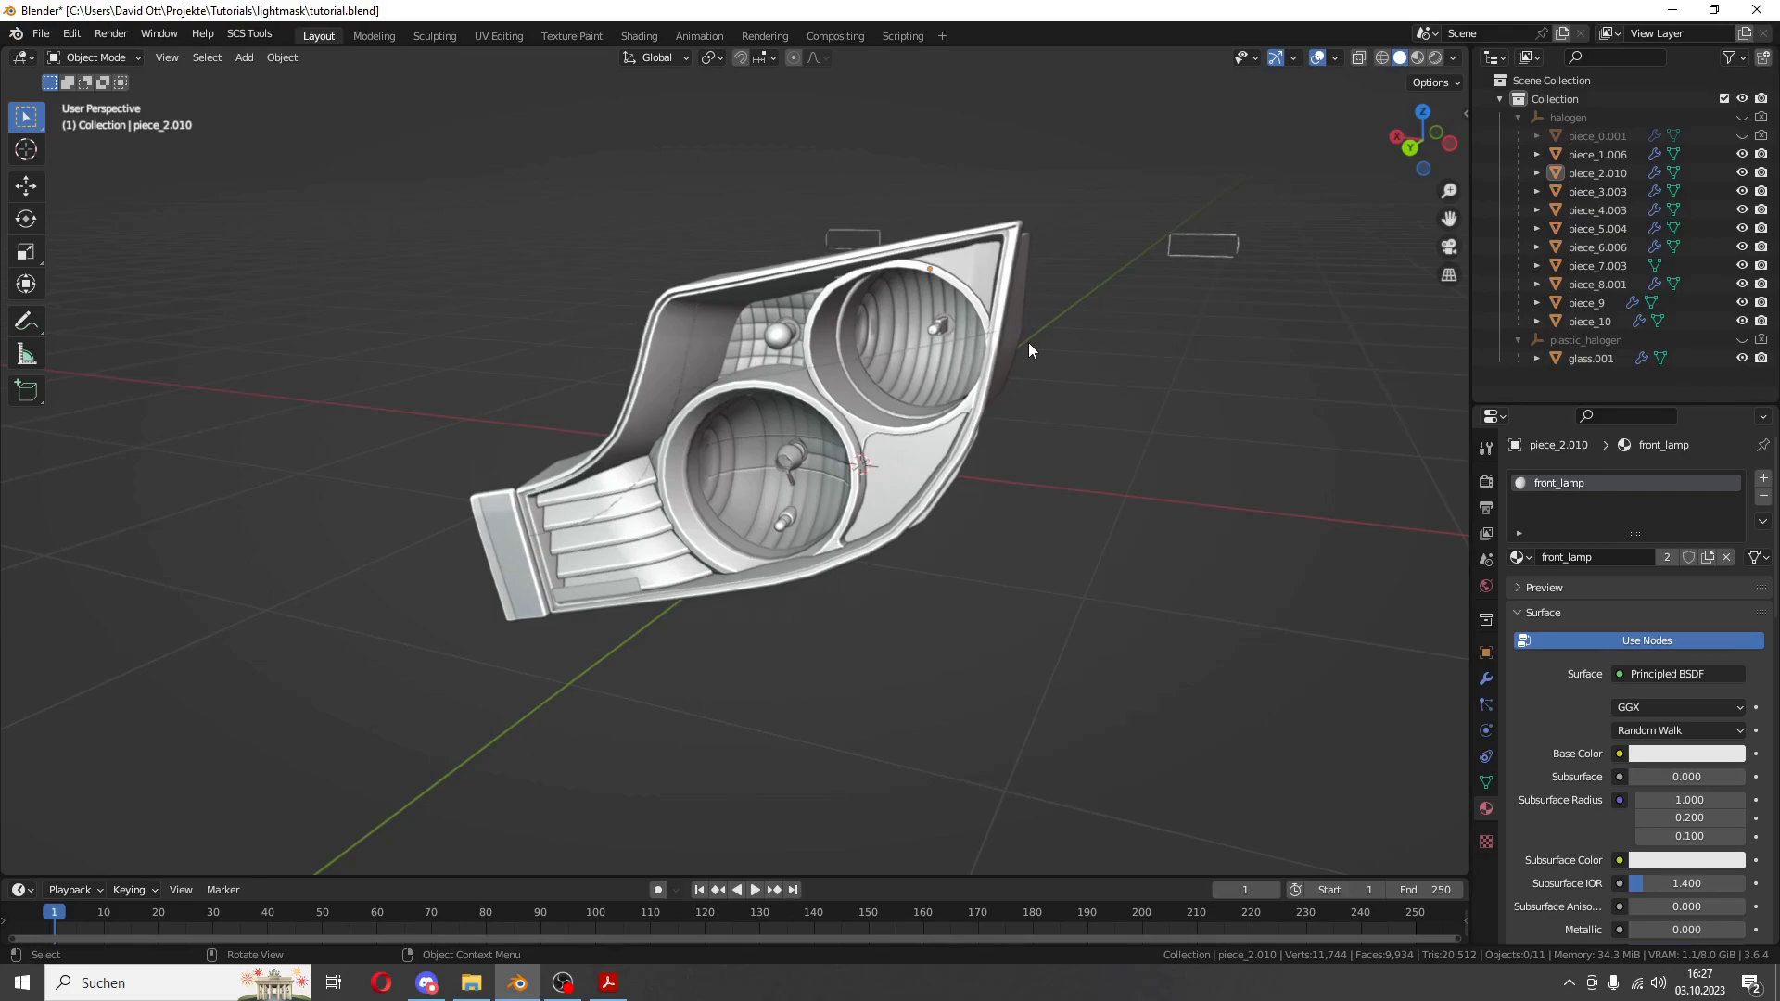
- Select piece_2.010 and apply the eut2.lamp shader preset to its front_lamp material
click(759, 469)
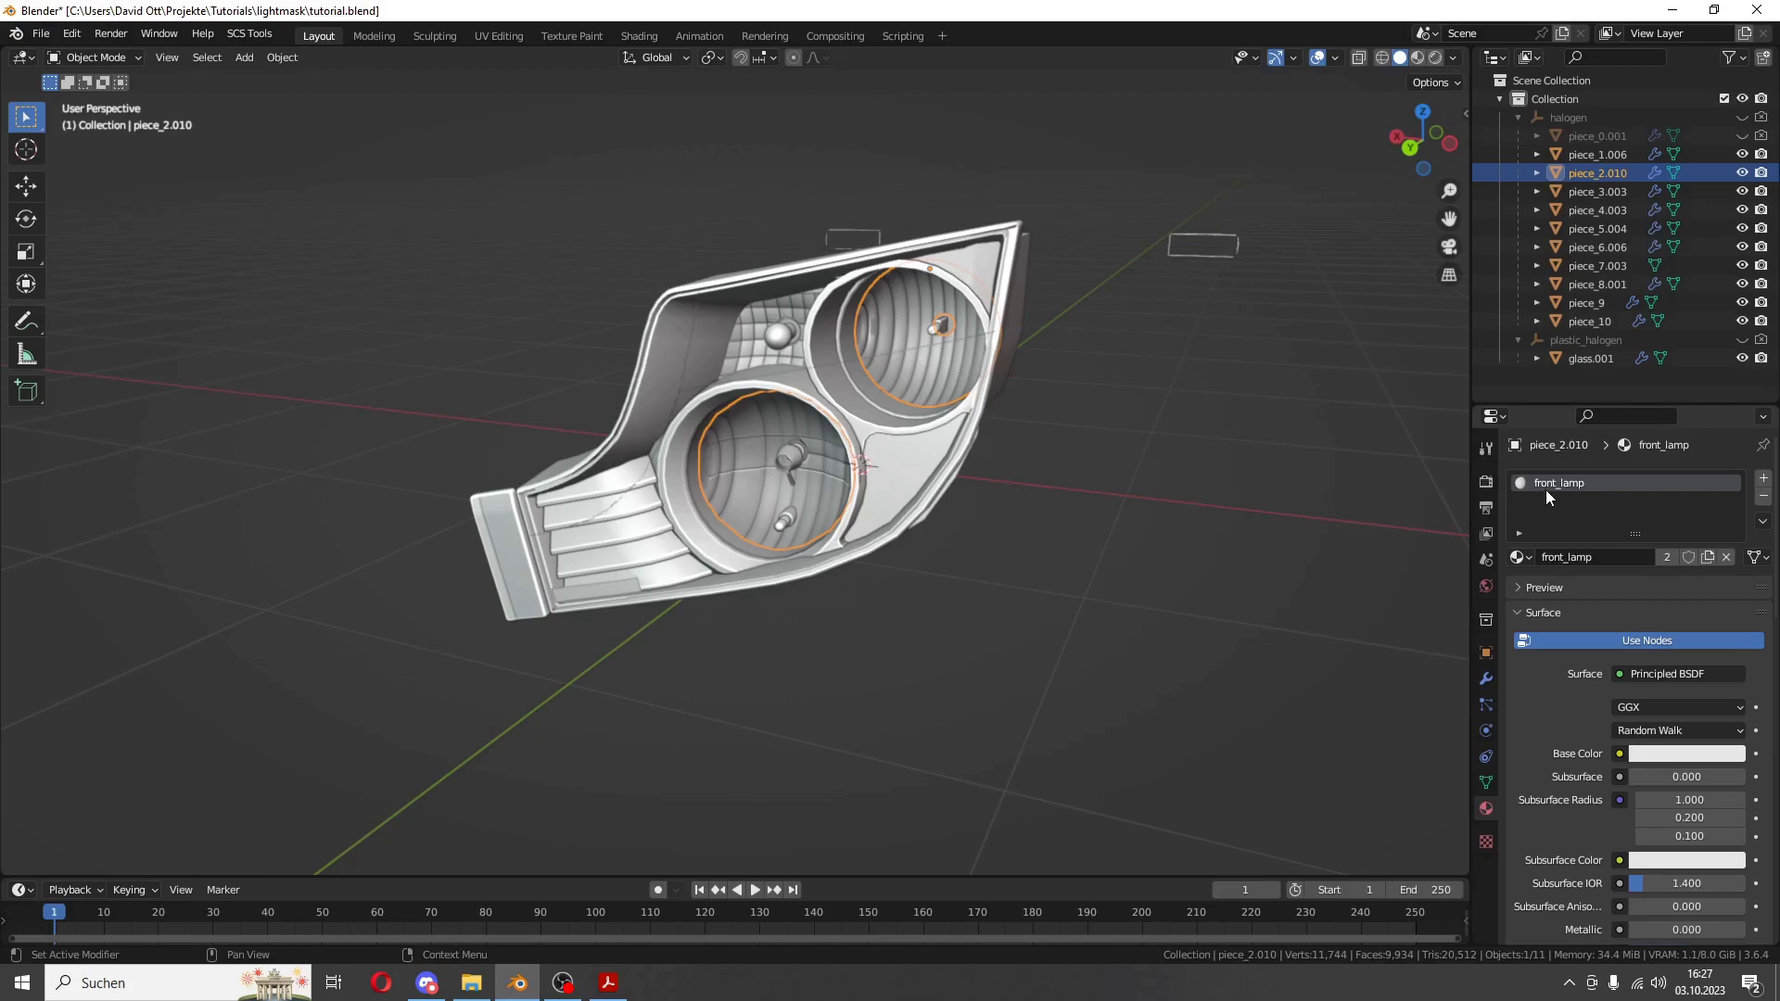
scroll(1557, 621, down, 8)
scroll(1566, 711, down, 10)
scroll(1567, 721, up, 17)
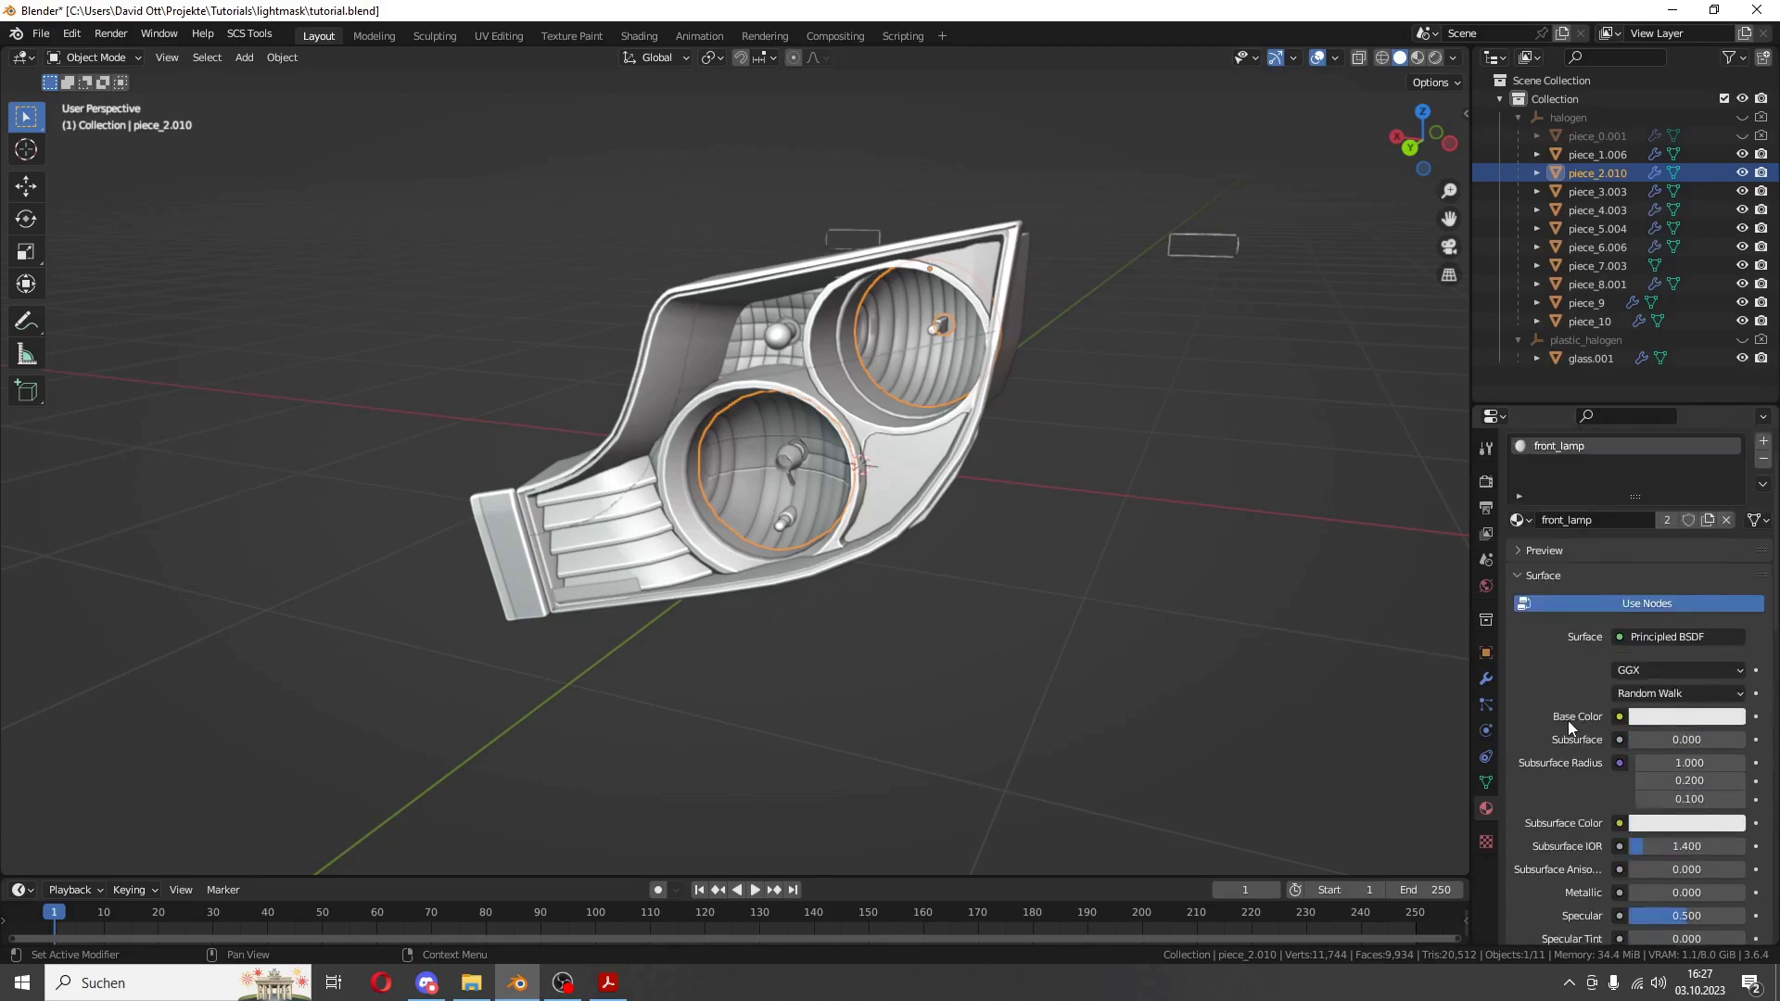
scroll(1568, 721, up, 1)
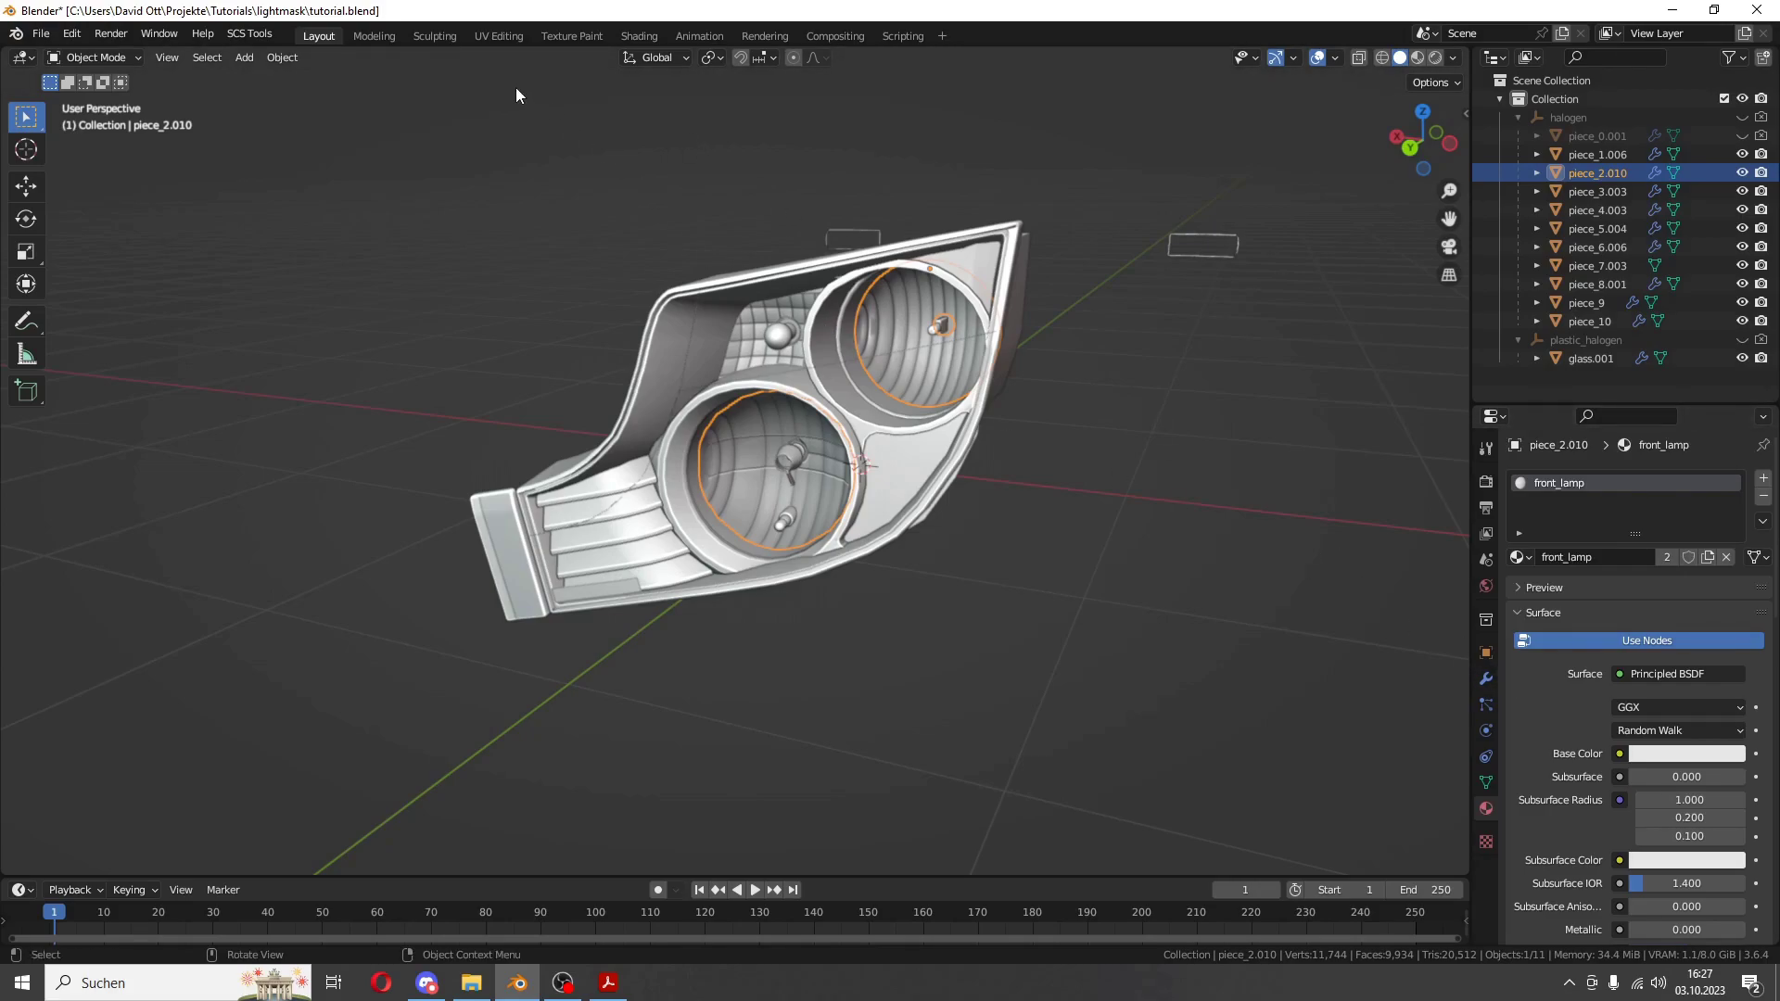
scroll(1544, 724, down, 8)
scroll(1576, 733, down, 10)
click(1667, 798)
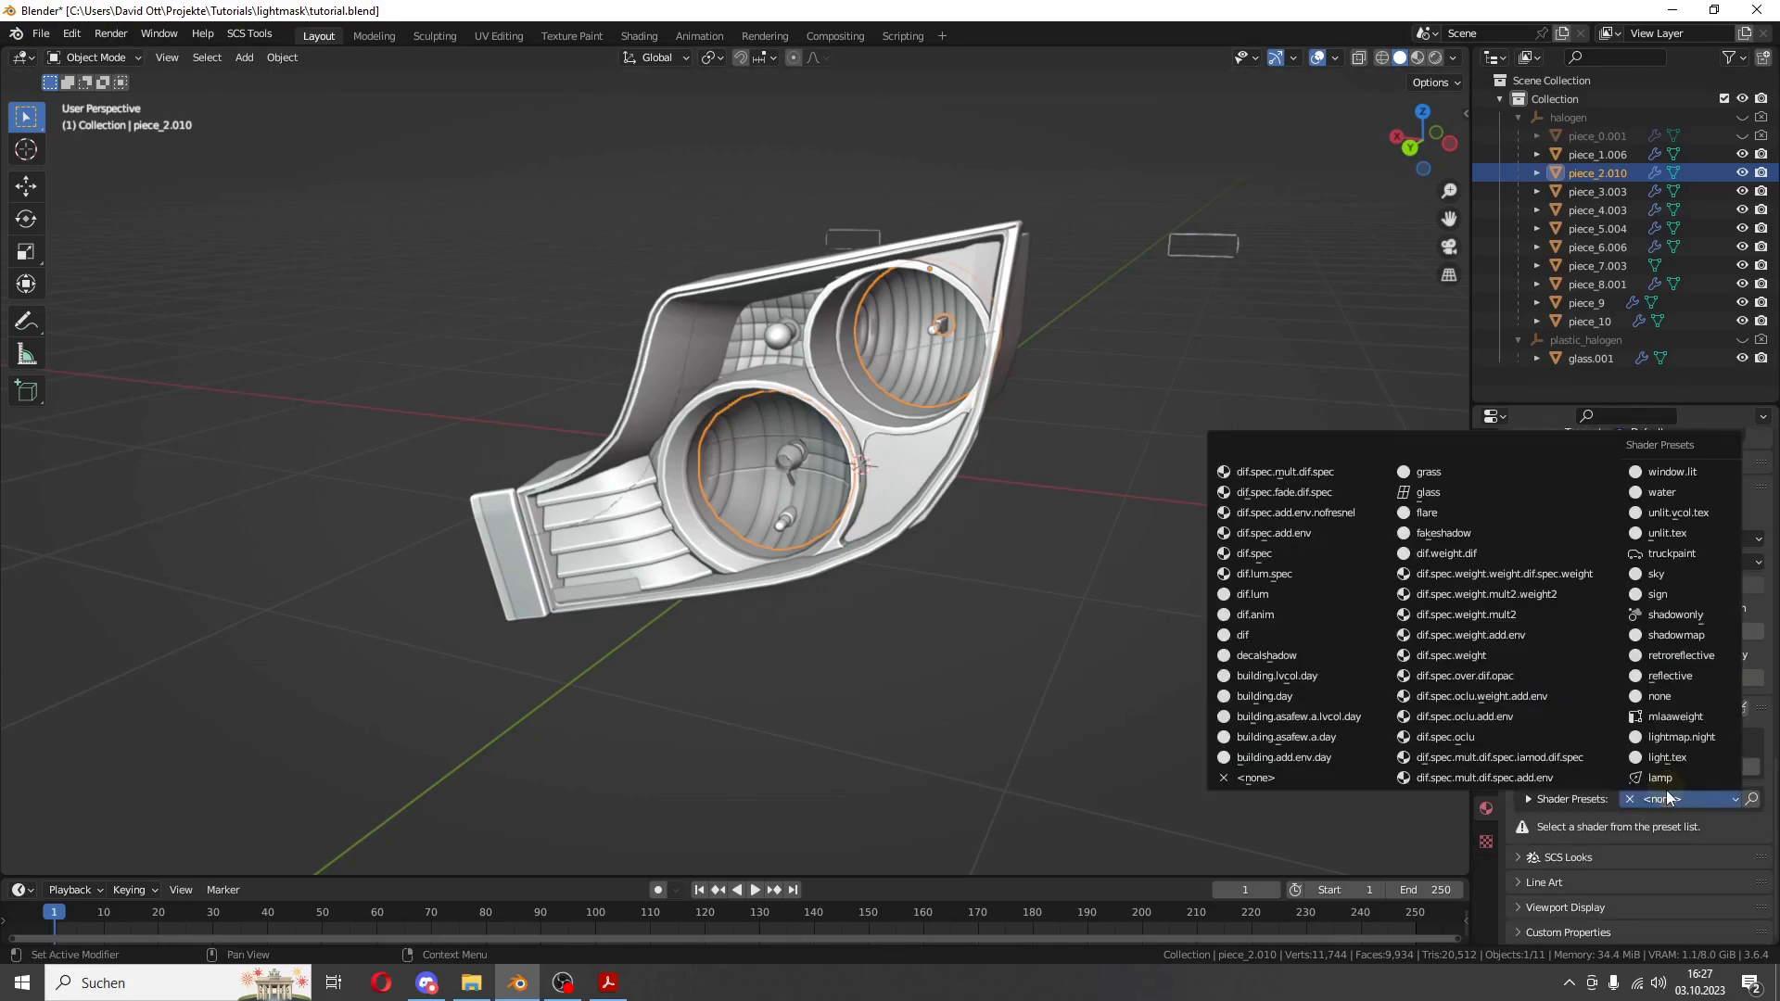
click(1668, 779)
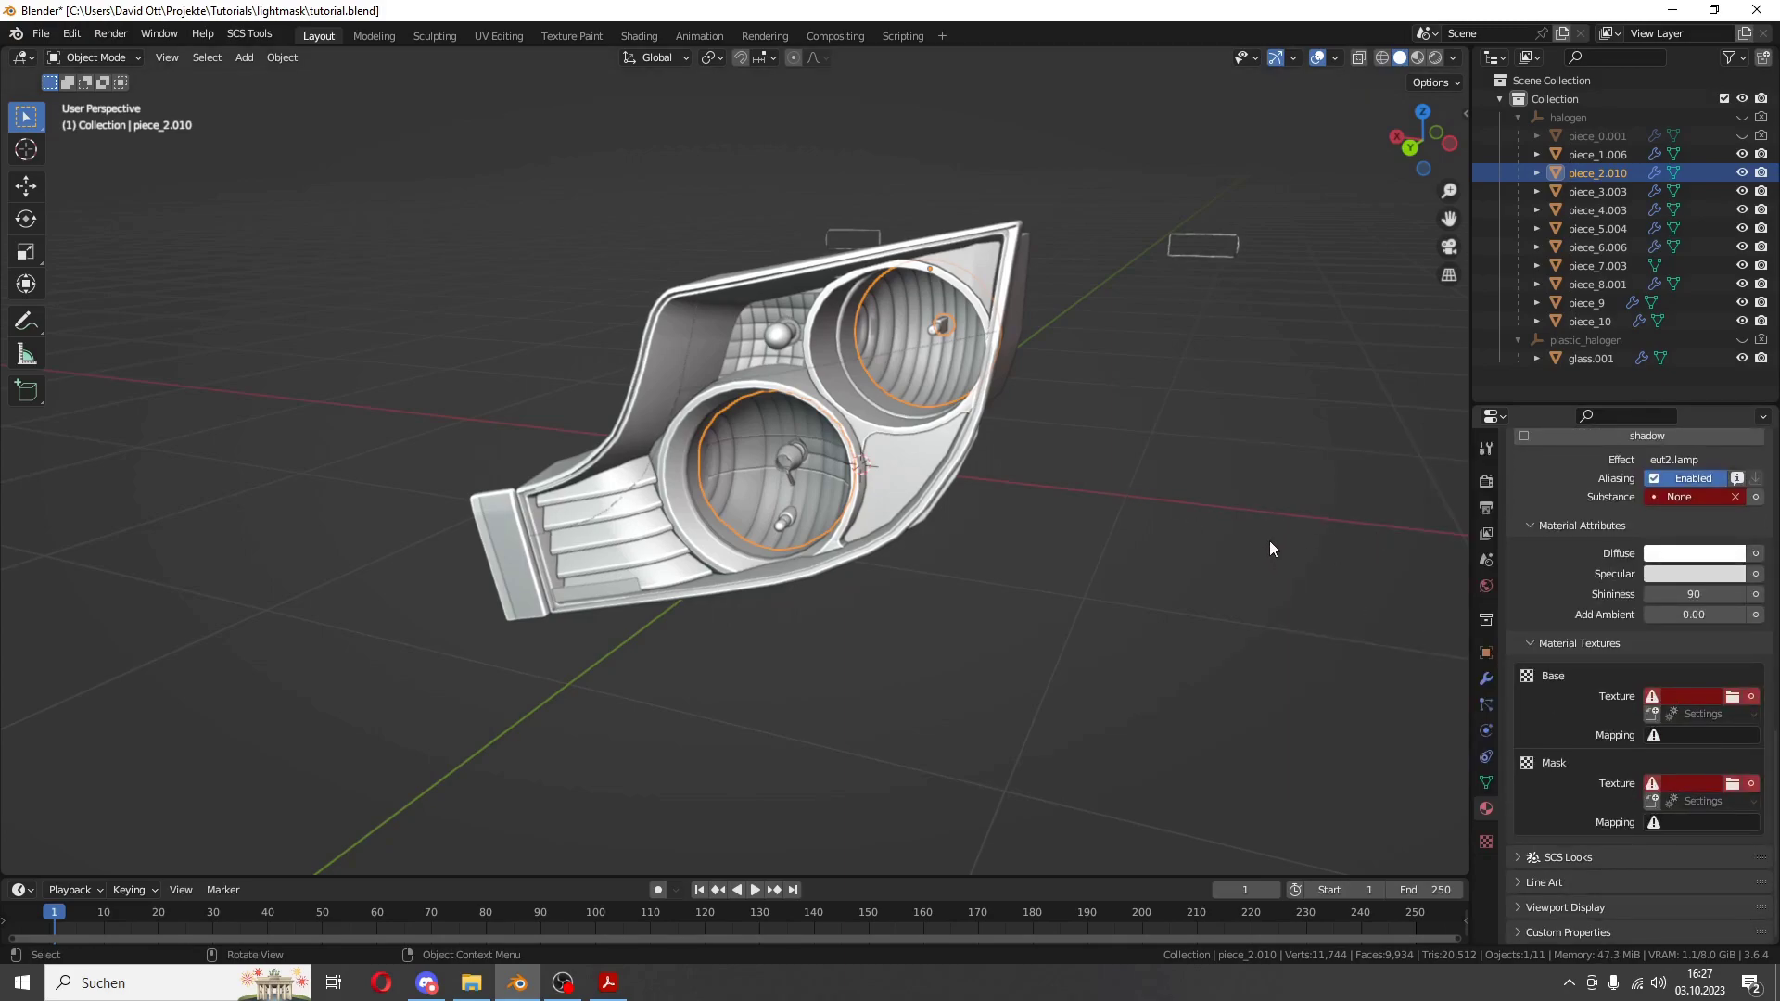
scroll(1051, 443, down, 3)
middle_drag(1051, 444, 1020, 464)
scroll(1020, 464, up, 8)
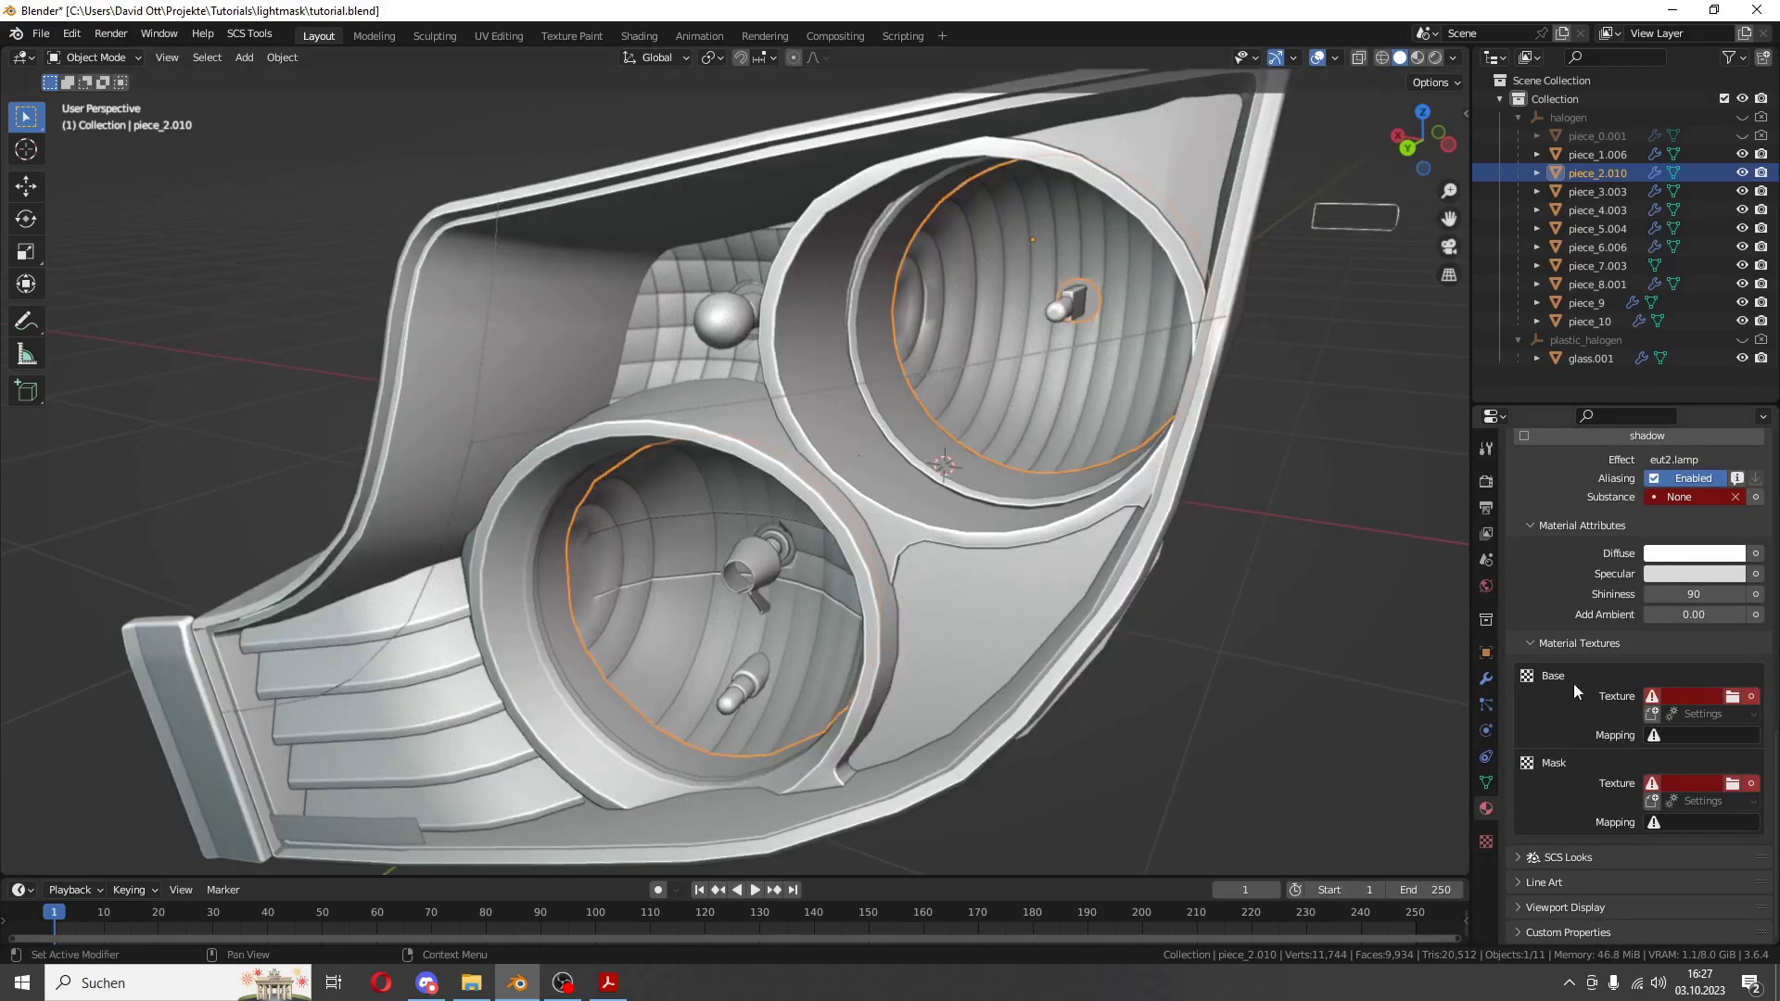
- Assign halogen_headlight.tobj from mercedes_actros4 as the Base texture, mapped to UV_0
click(1732, 696)
double_click(501, 422)
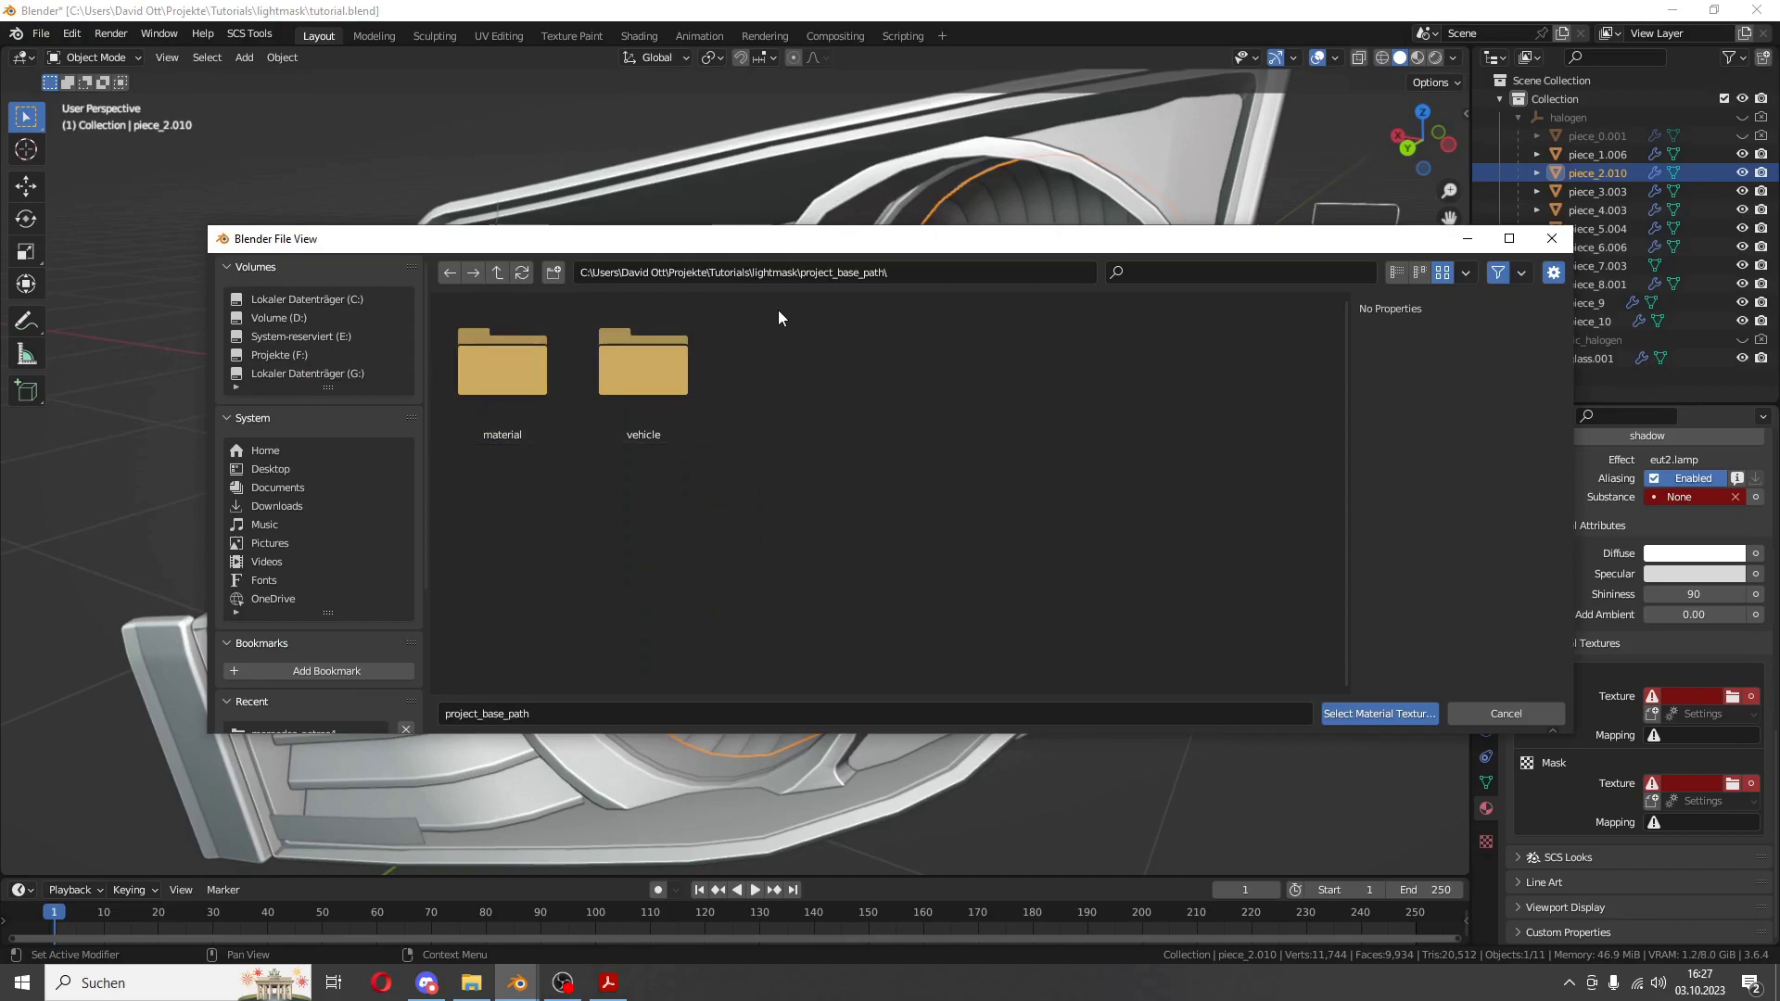
double_click(654, 357)
double_click(543, 376)
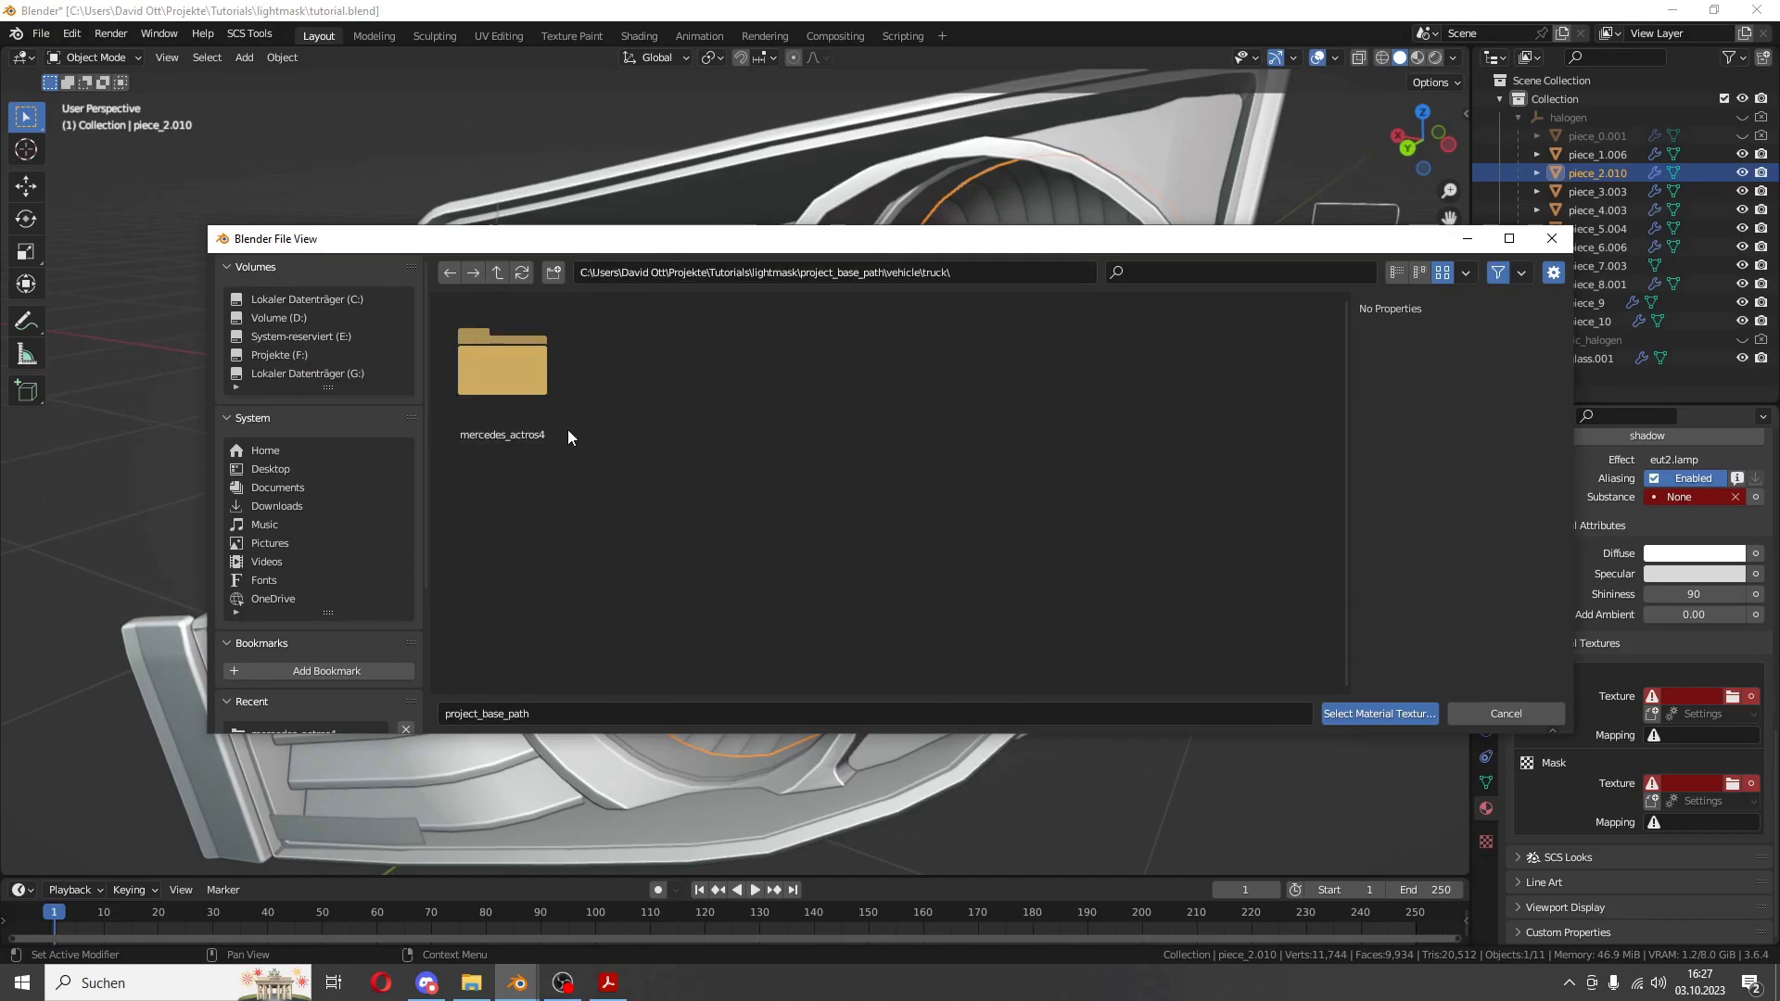
double_click(561, 429)
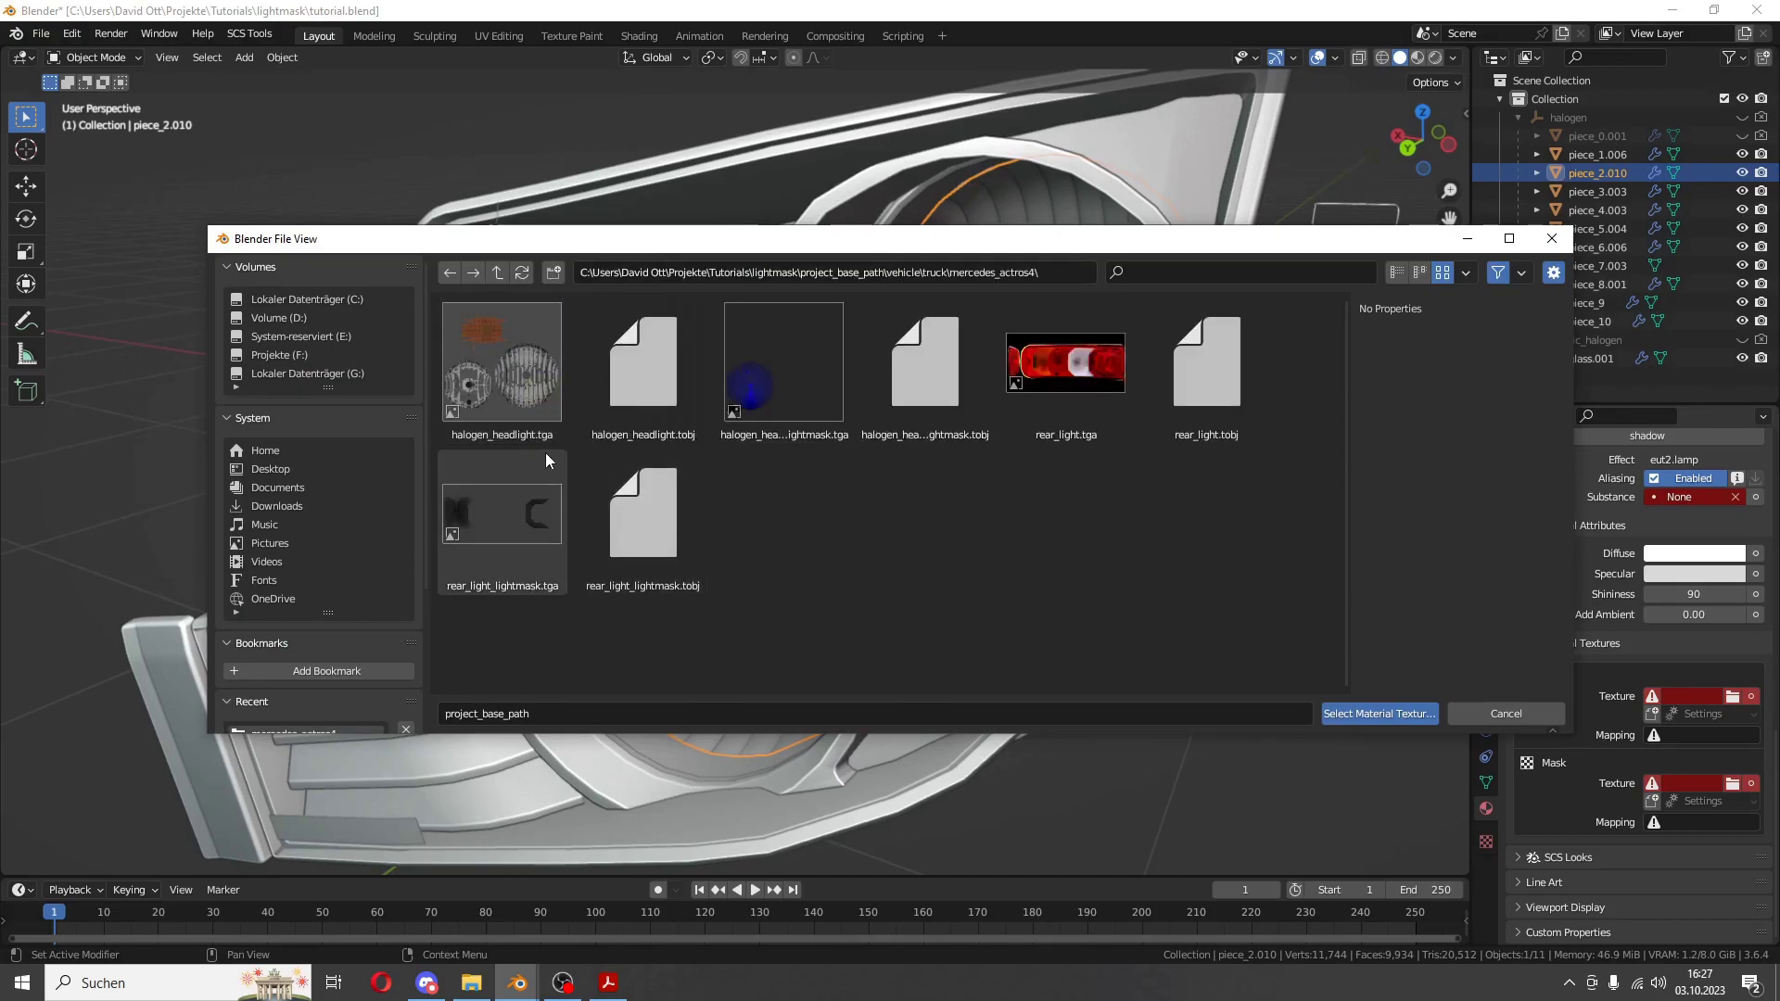
click(643, 362)
click(1365, 714)
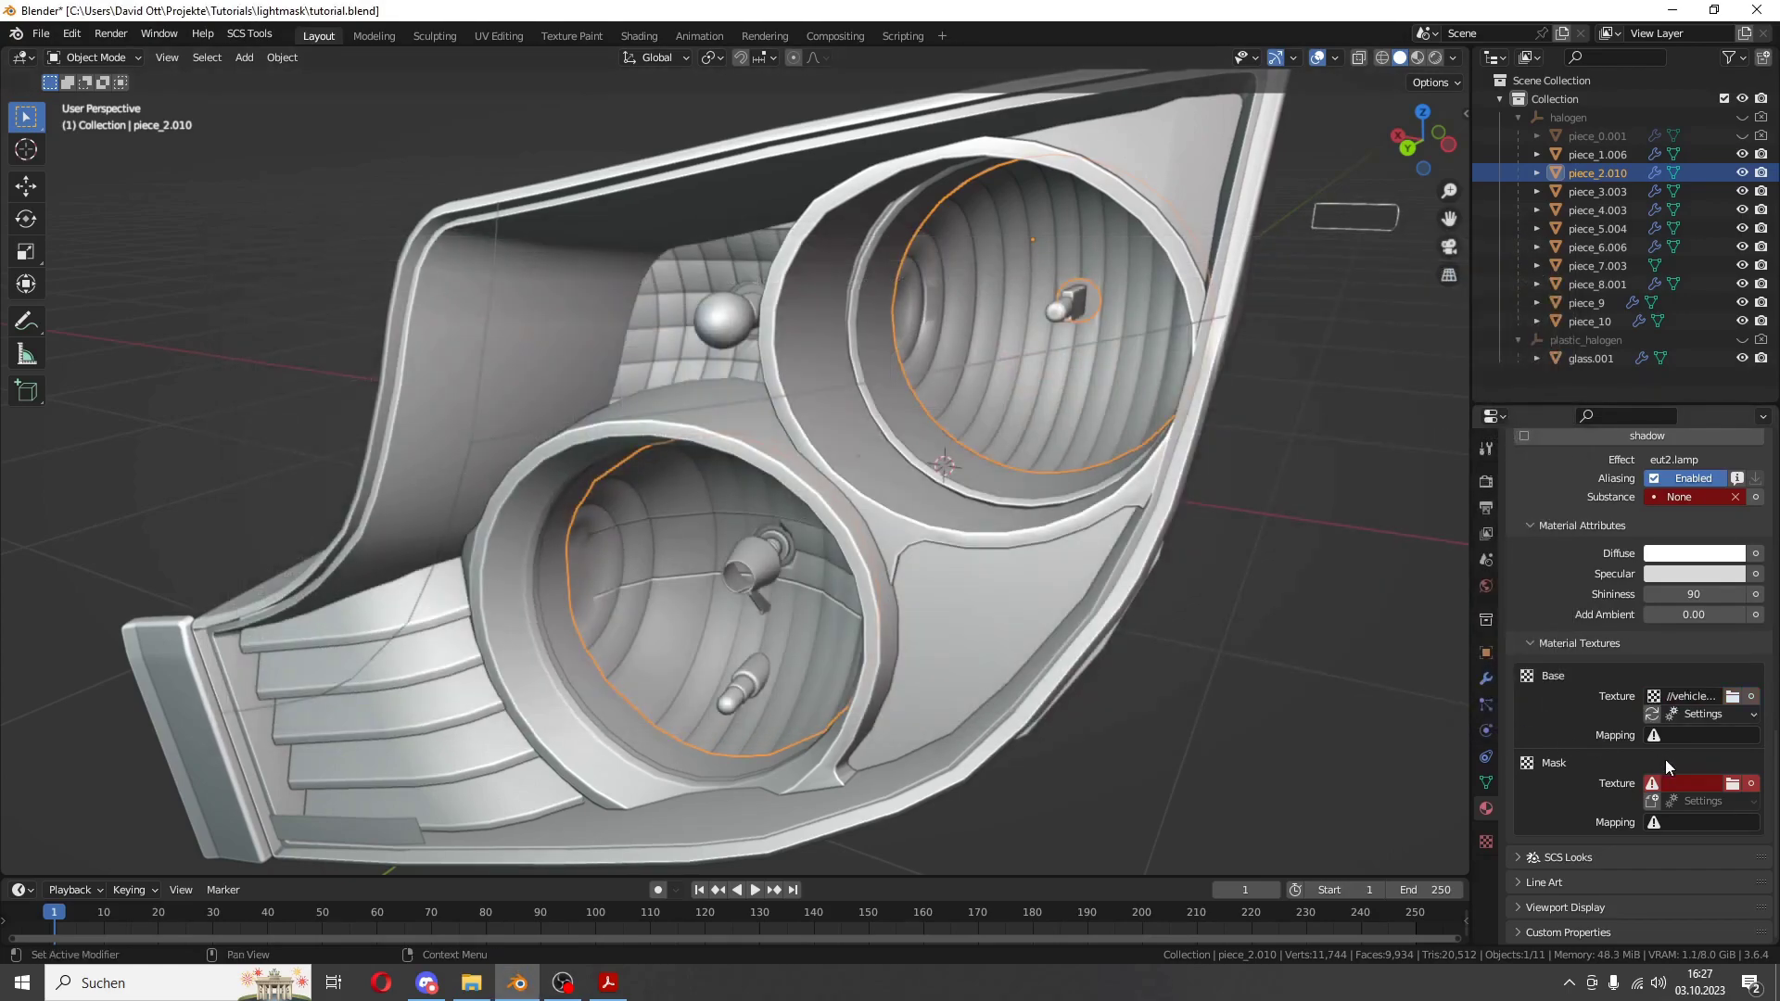
click(1683, 734)
click(1595, 757)
- Assign halogen_headlight_lightmask.tobj as the Mask texture, mapped to UV_0
click(1732, 784)
click(637, 394)
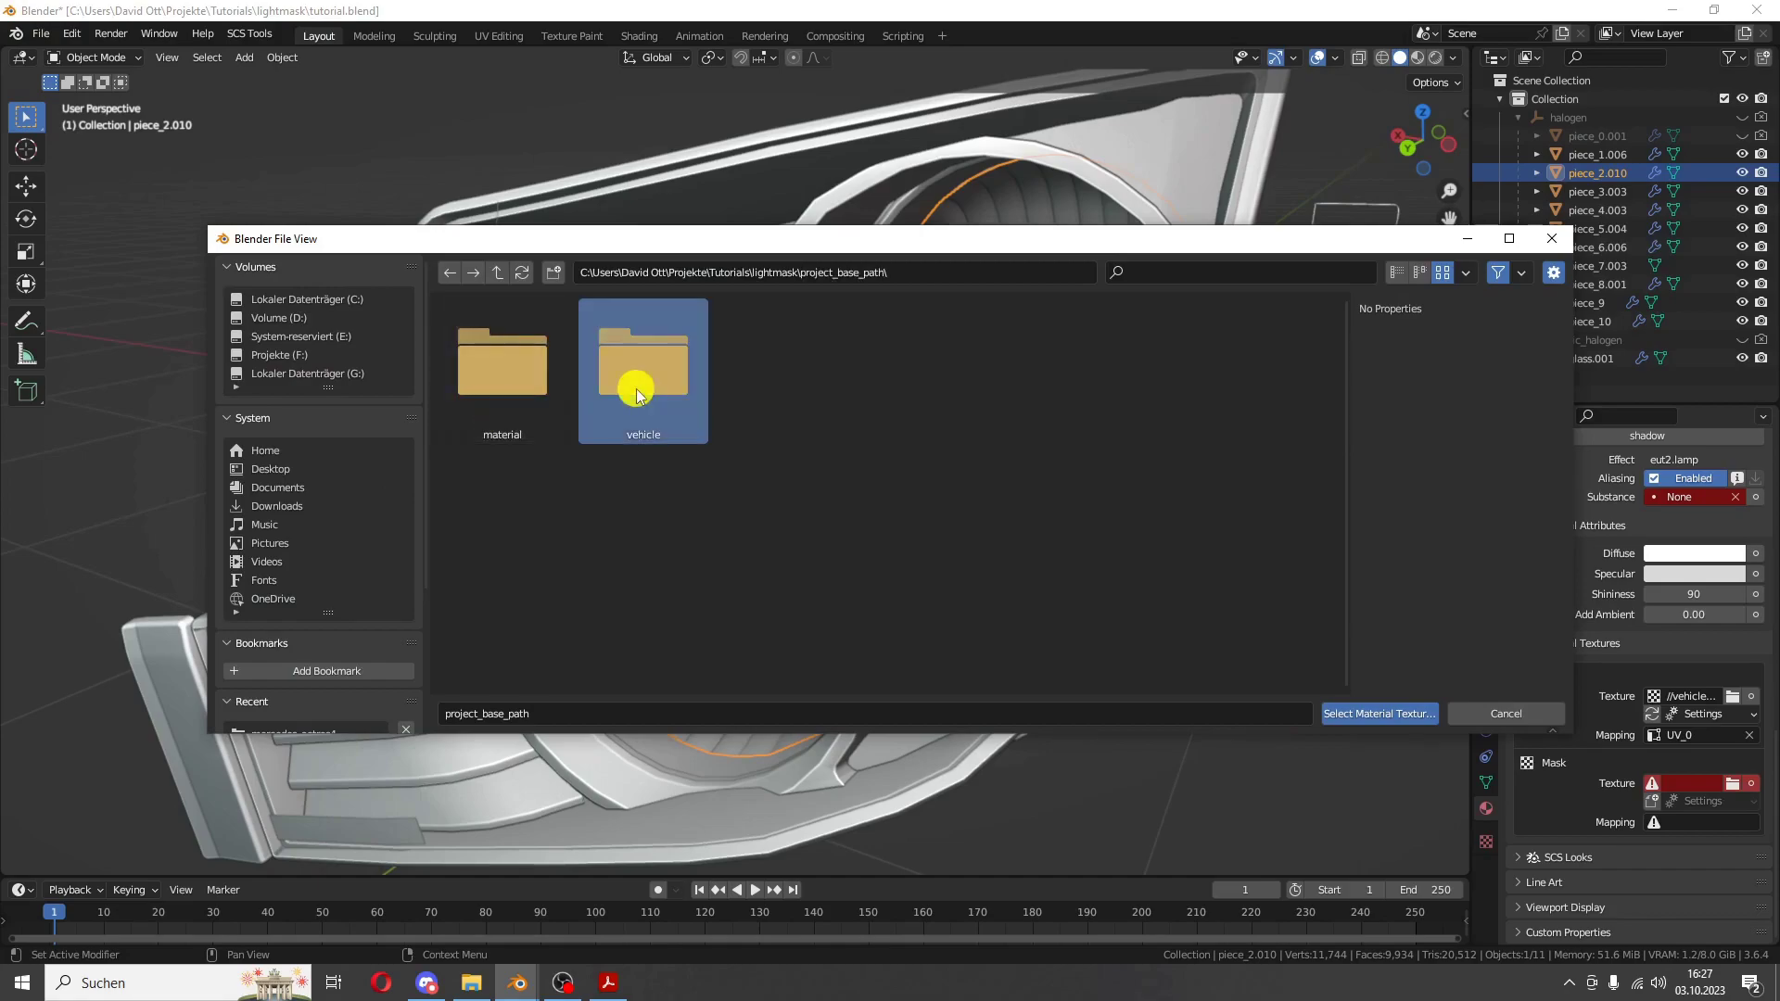
double_click(637, 394)
double_click(502, 366)
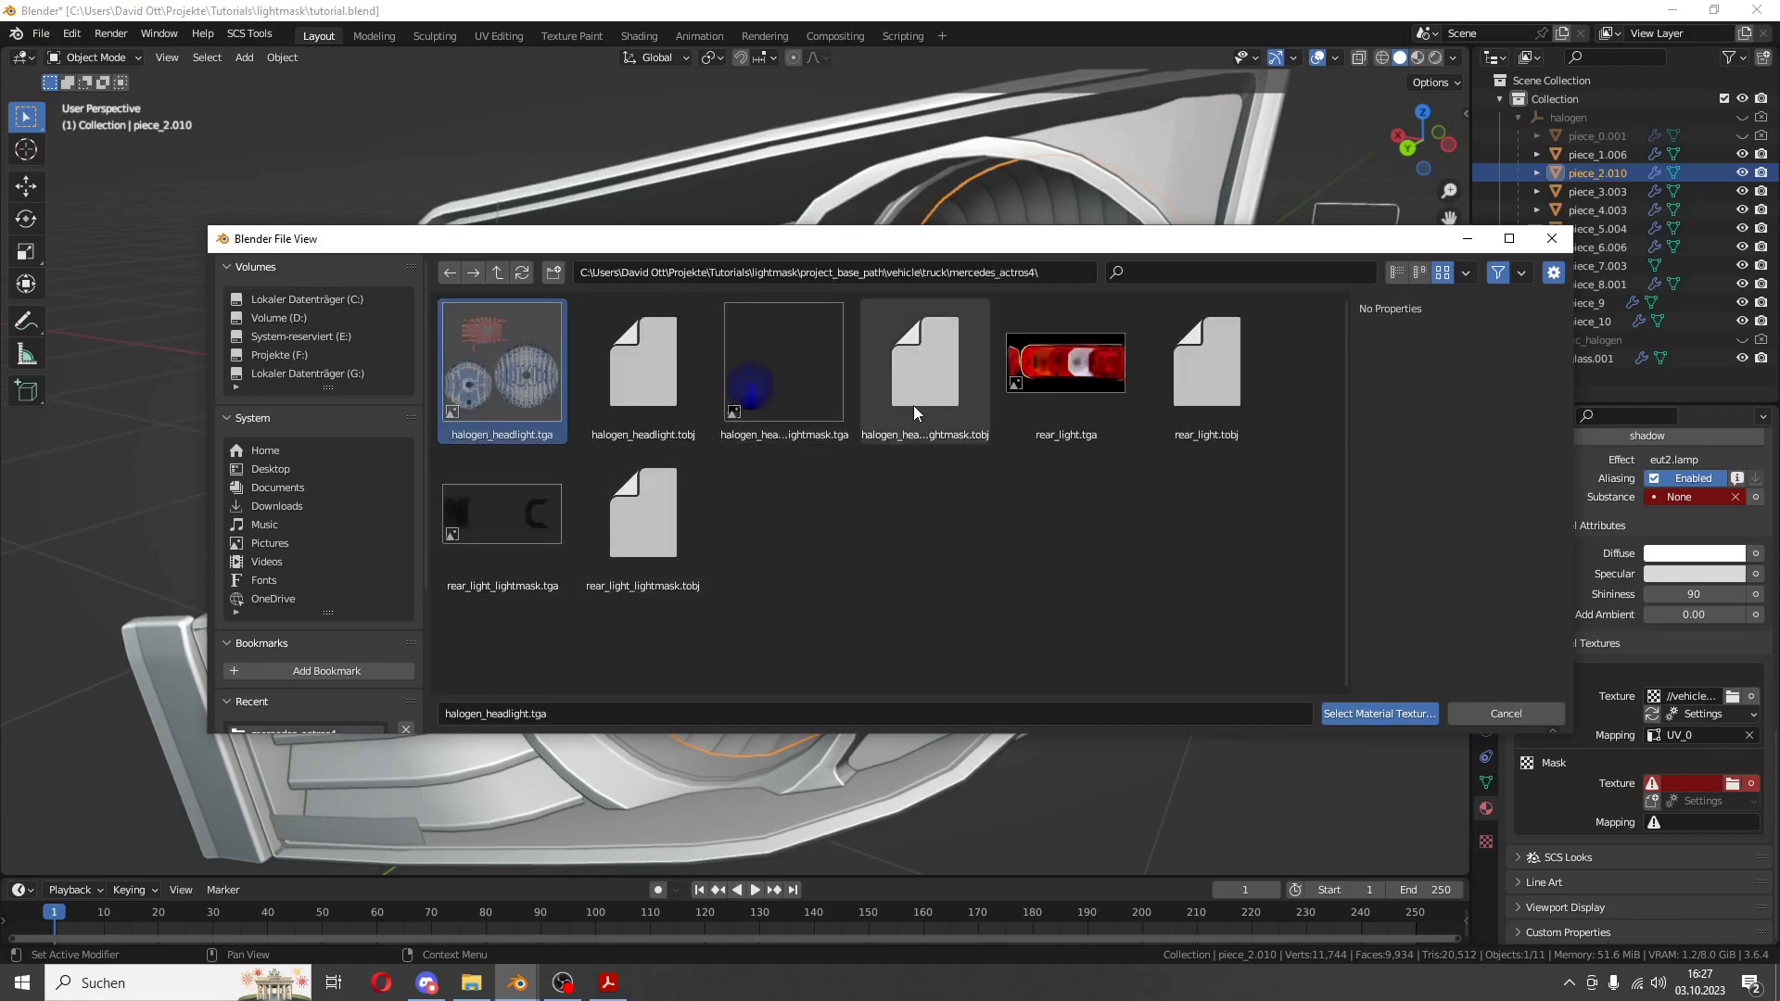
click(914, 405)
click(1380, 713)
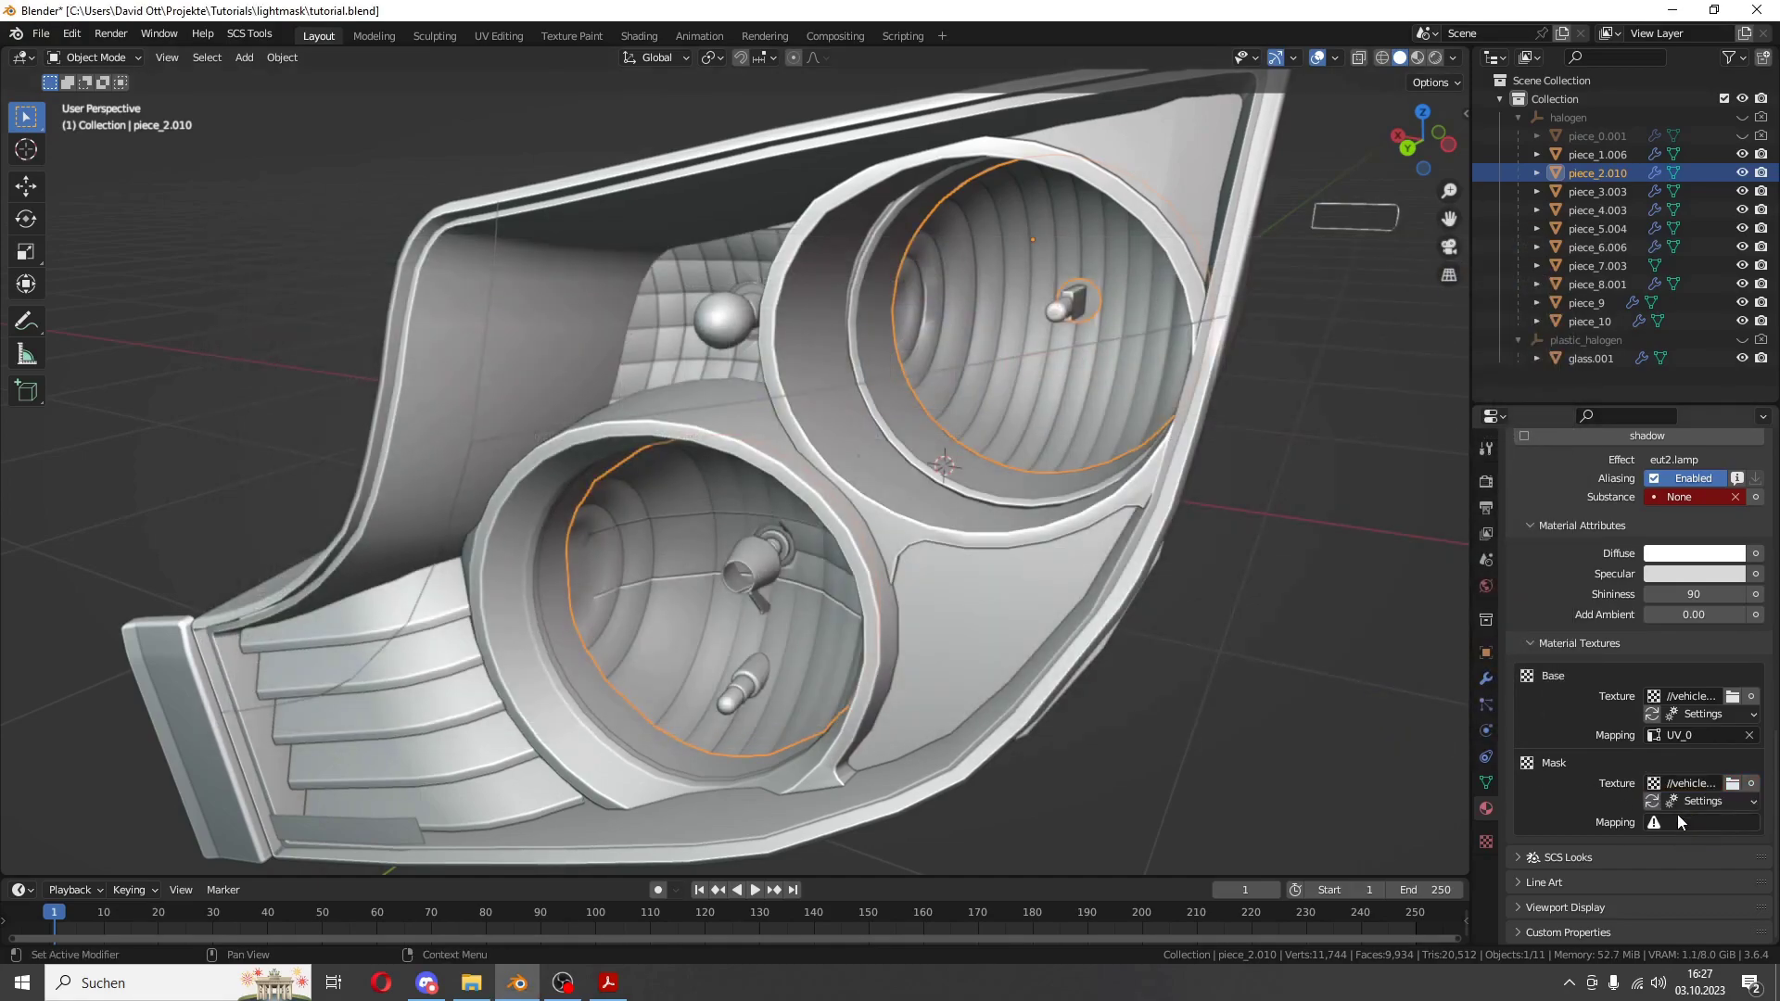
click(1677, 814)
click(1660, 640)
click(816, 600)
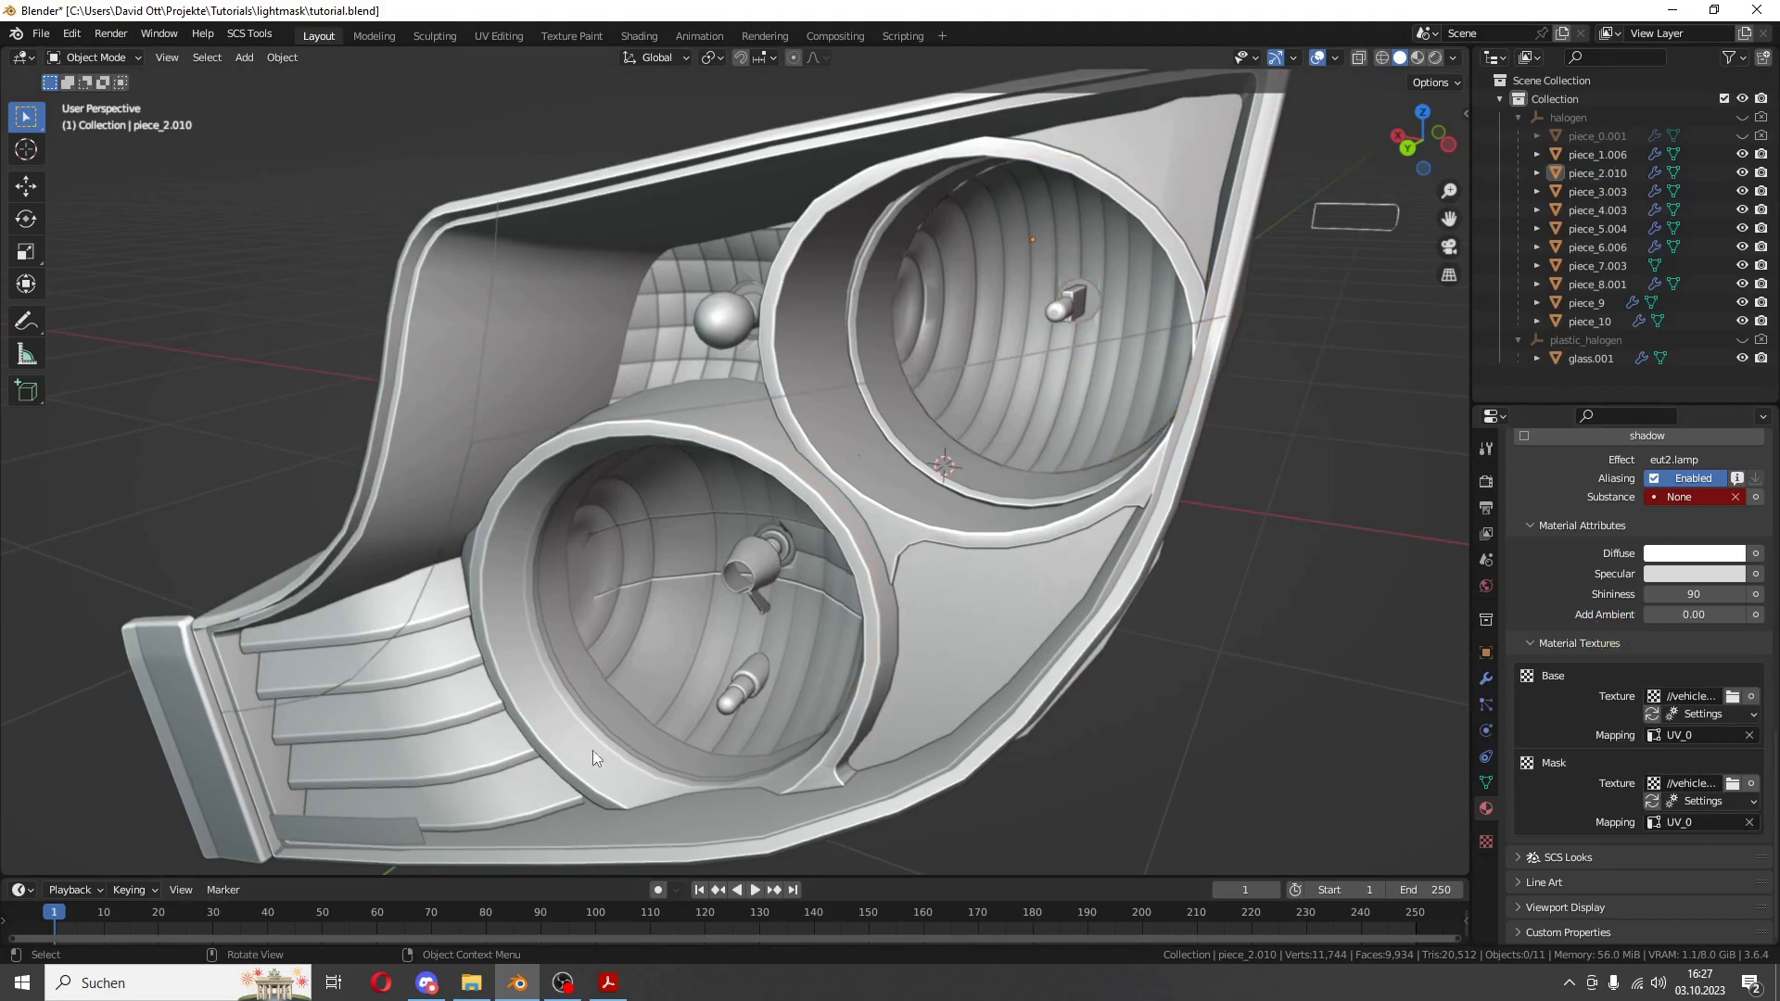
- In File Explorer, browse to project_base_path > vehicle > truck > mercedes_actros4
click(471, 983)
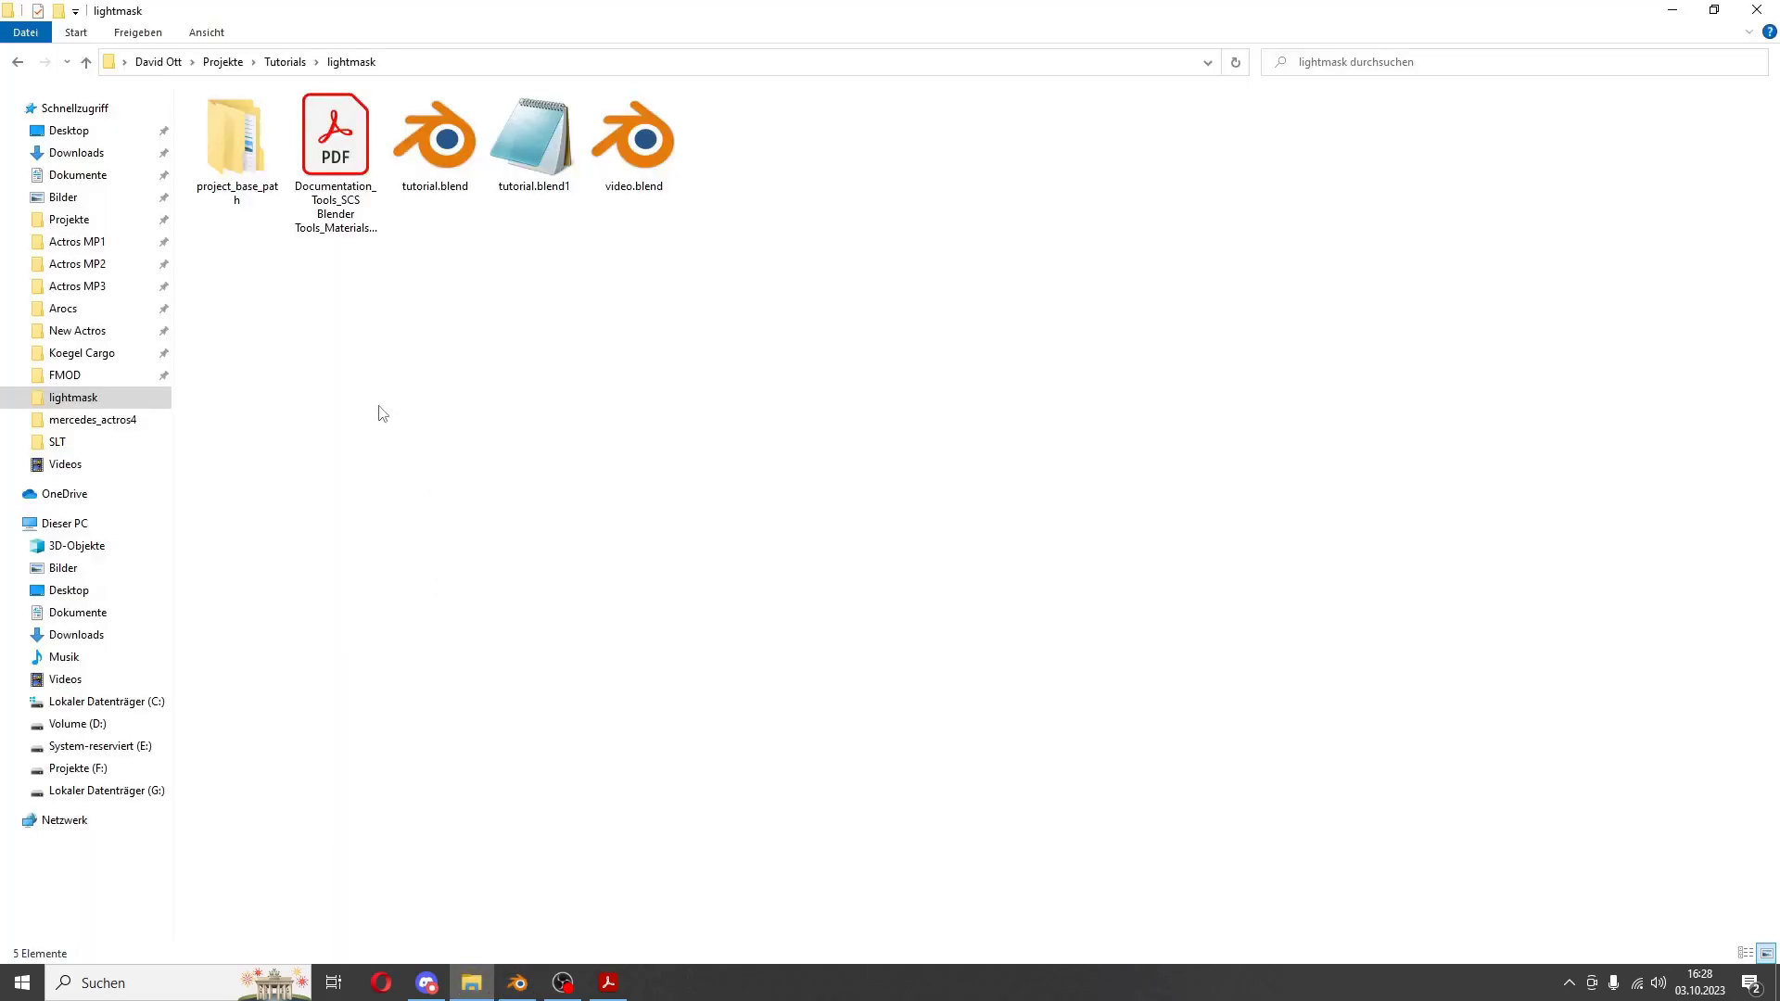
double_click(239, 148)
double_click(339, 157)
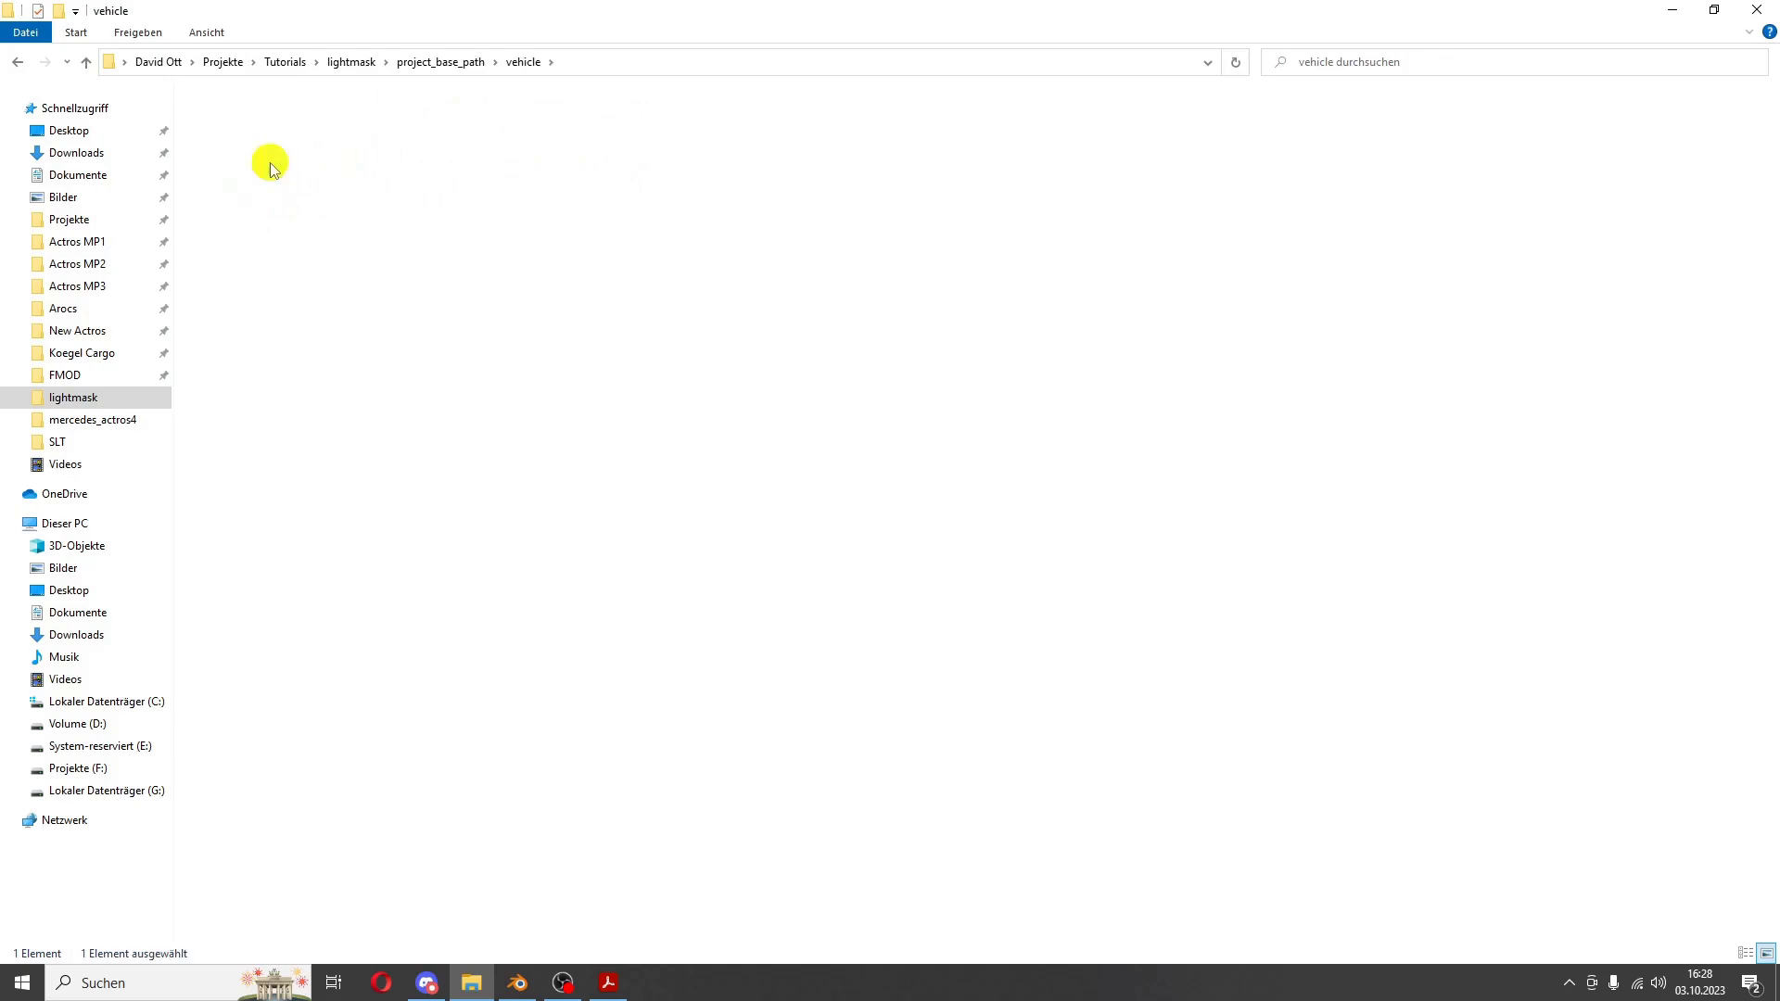
double_click(270, 166)
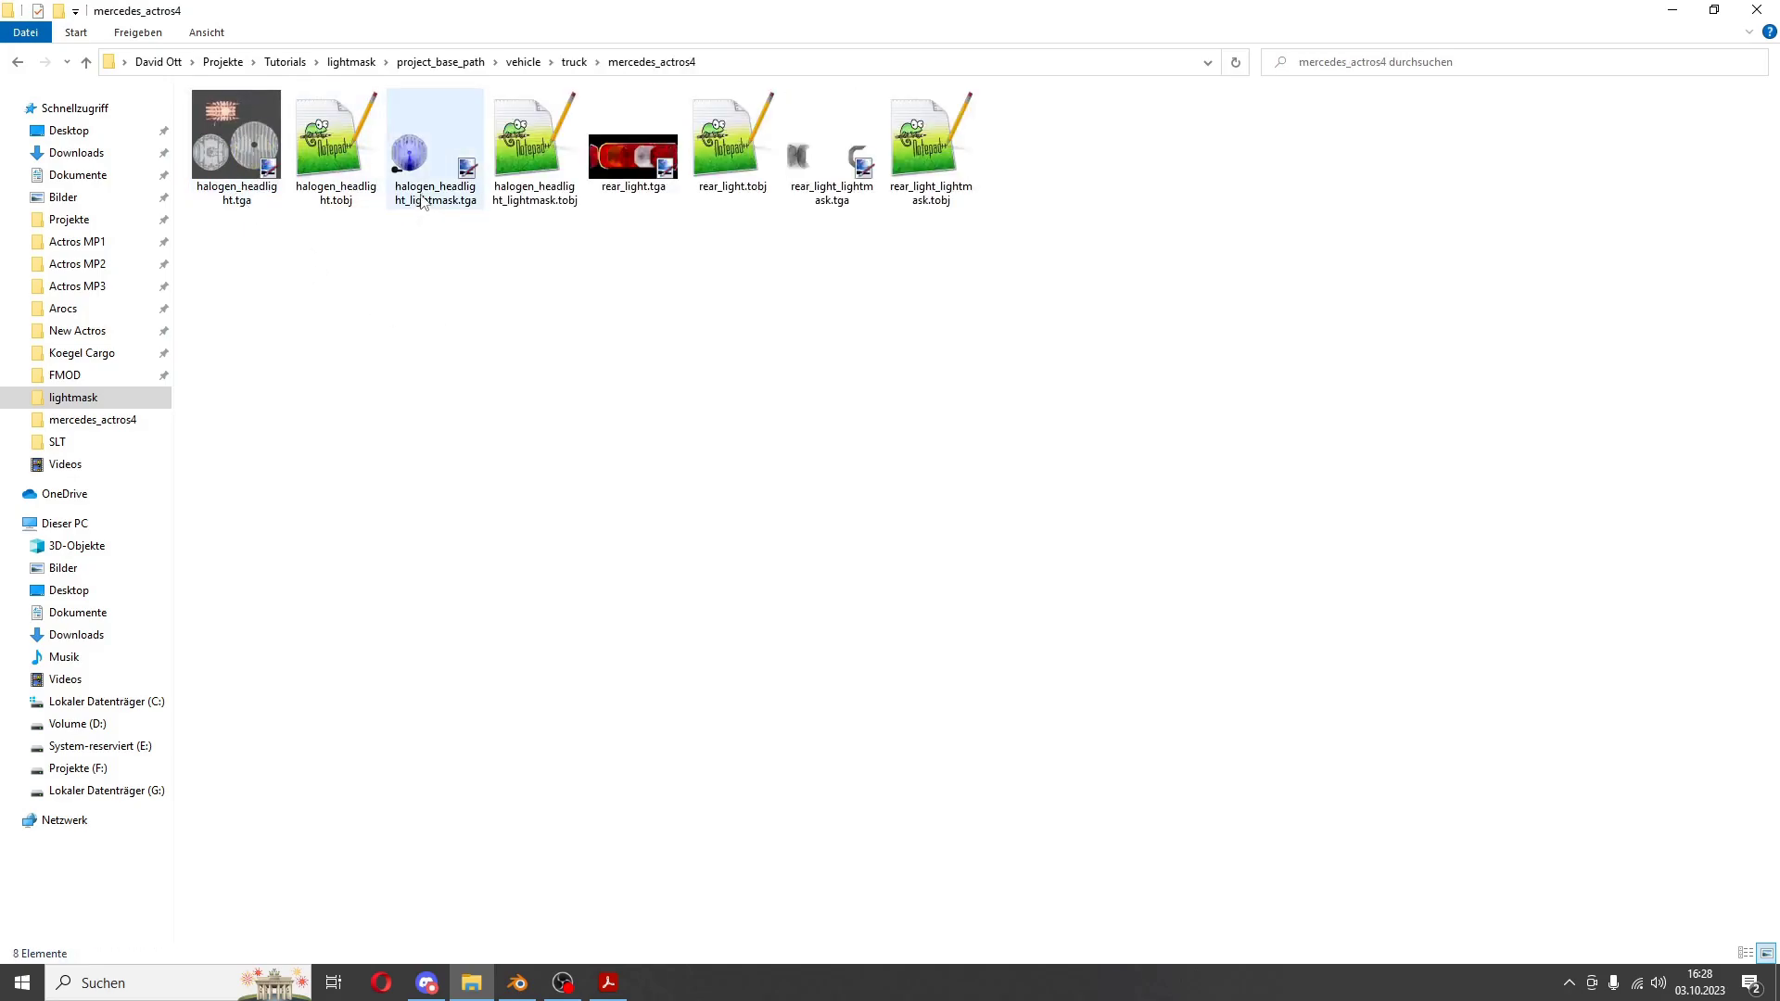
- View halogen_headlight.tga, then its lightmask .tga, in DXTBmp
right_click(243, 197)
mouse_move(299, 351)
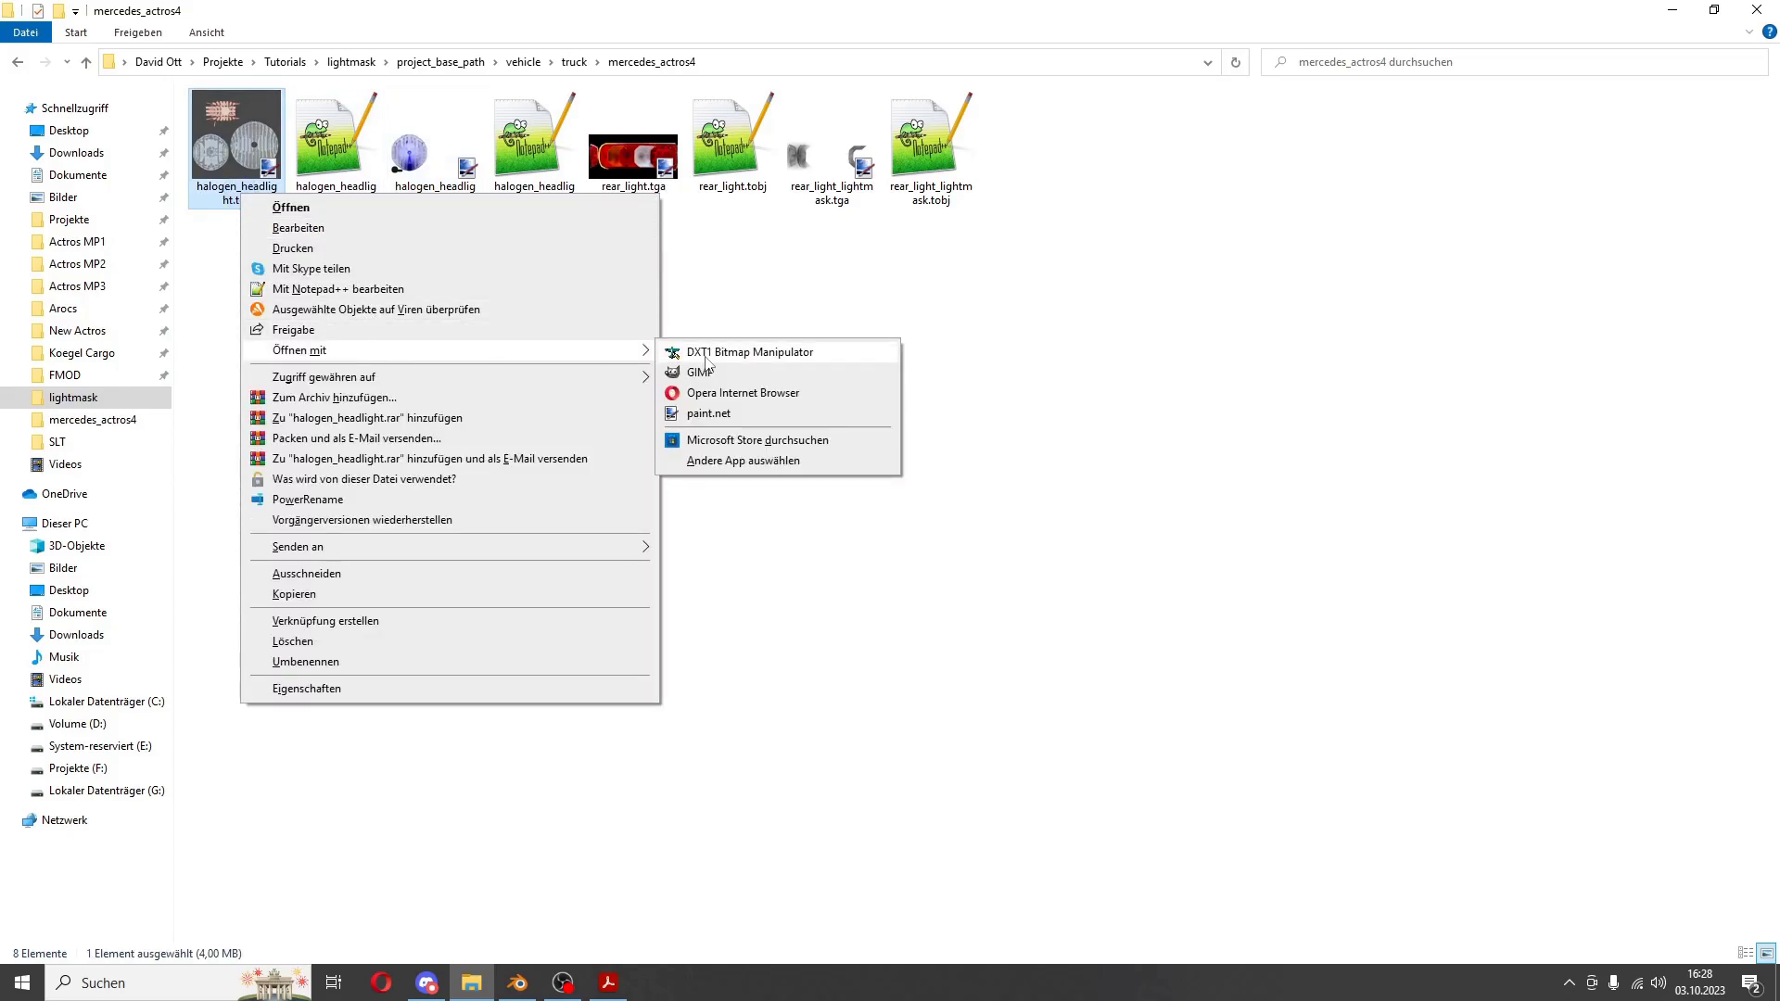
click(717, 359)
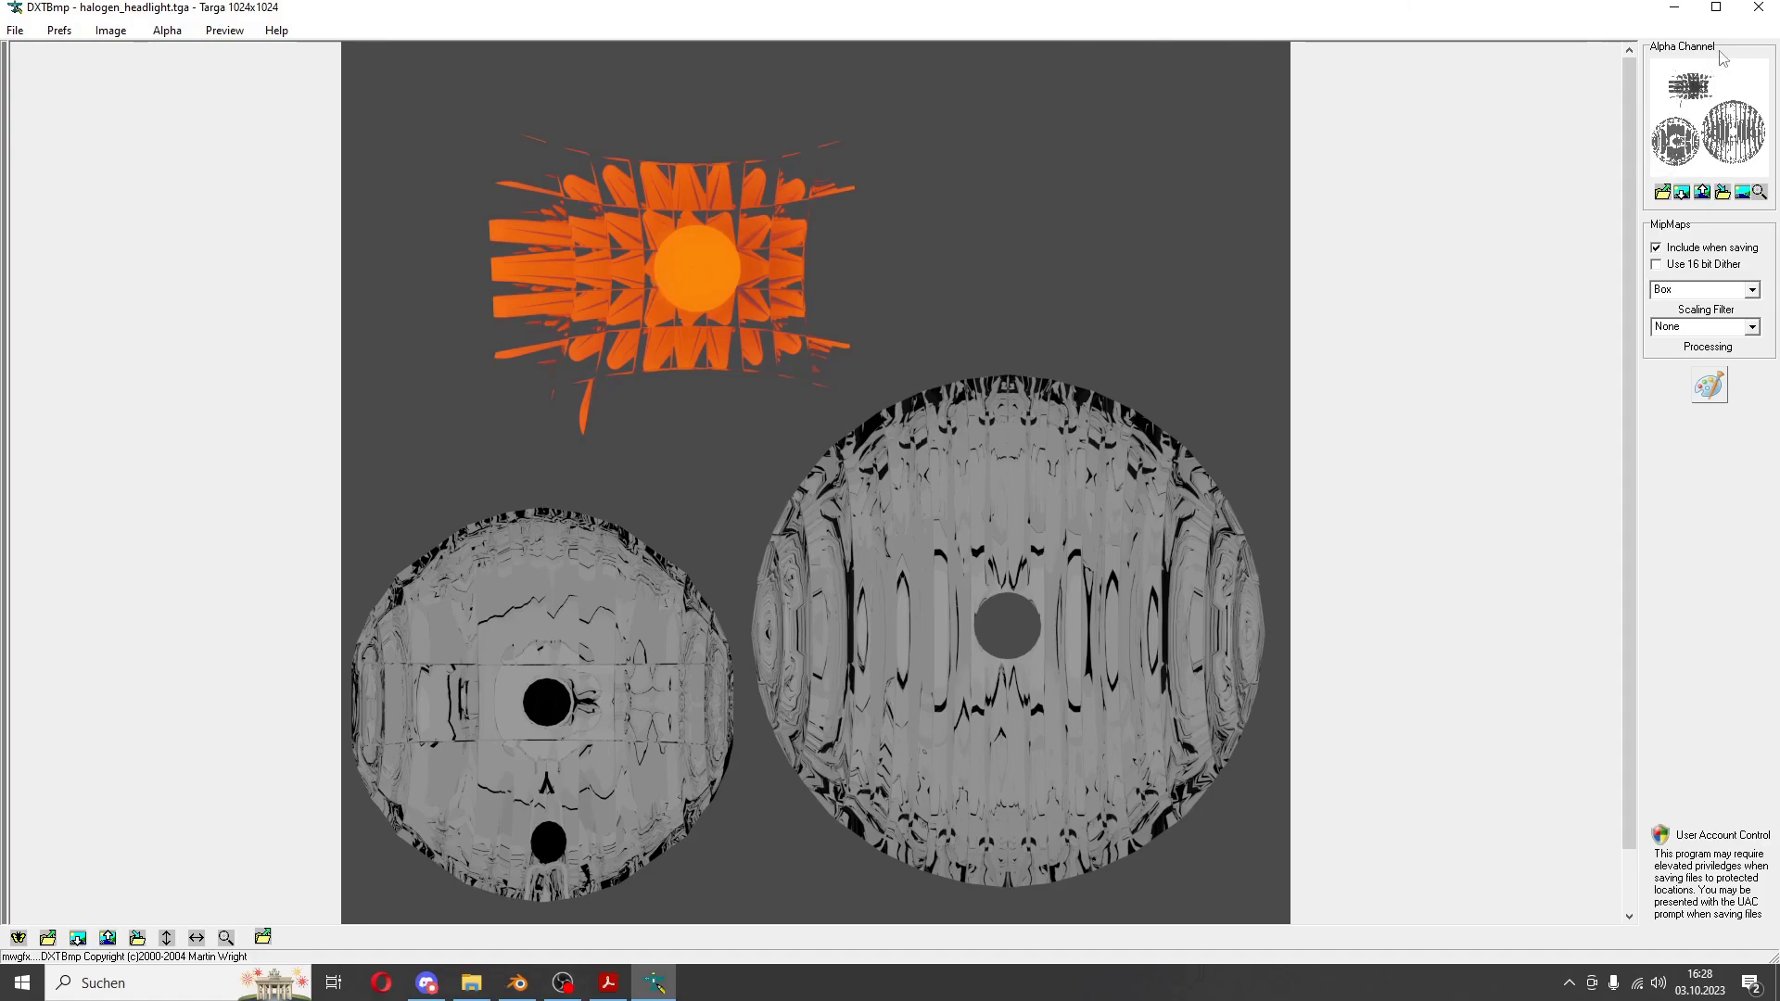
click(1755, 23)
right_click(422, 201)
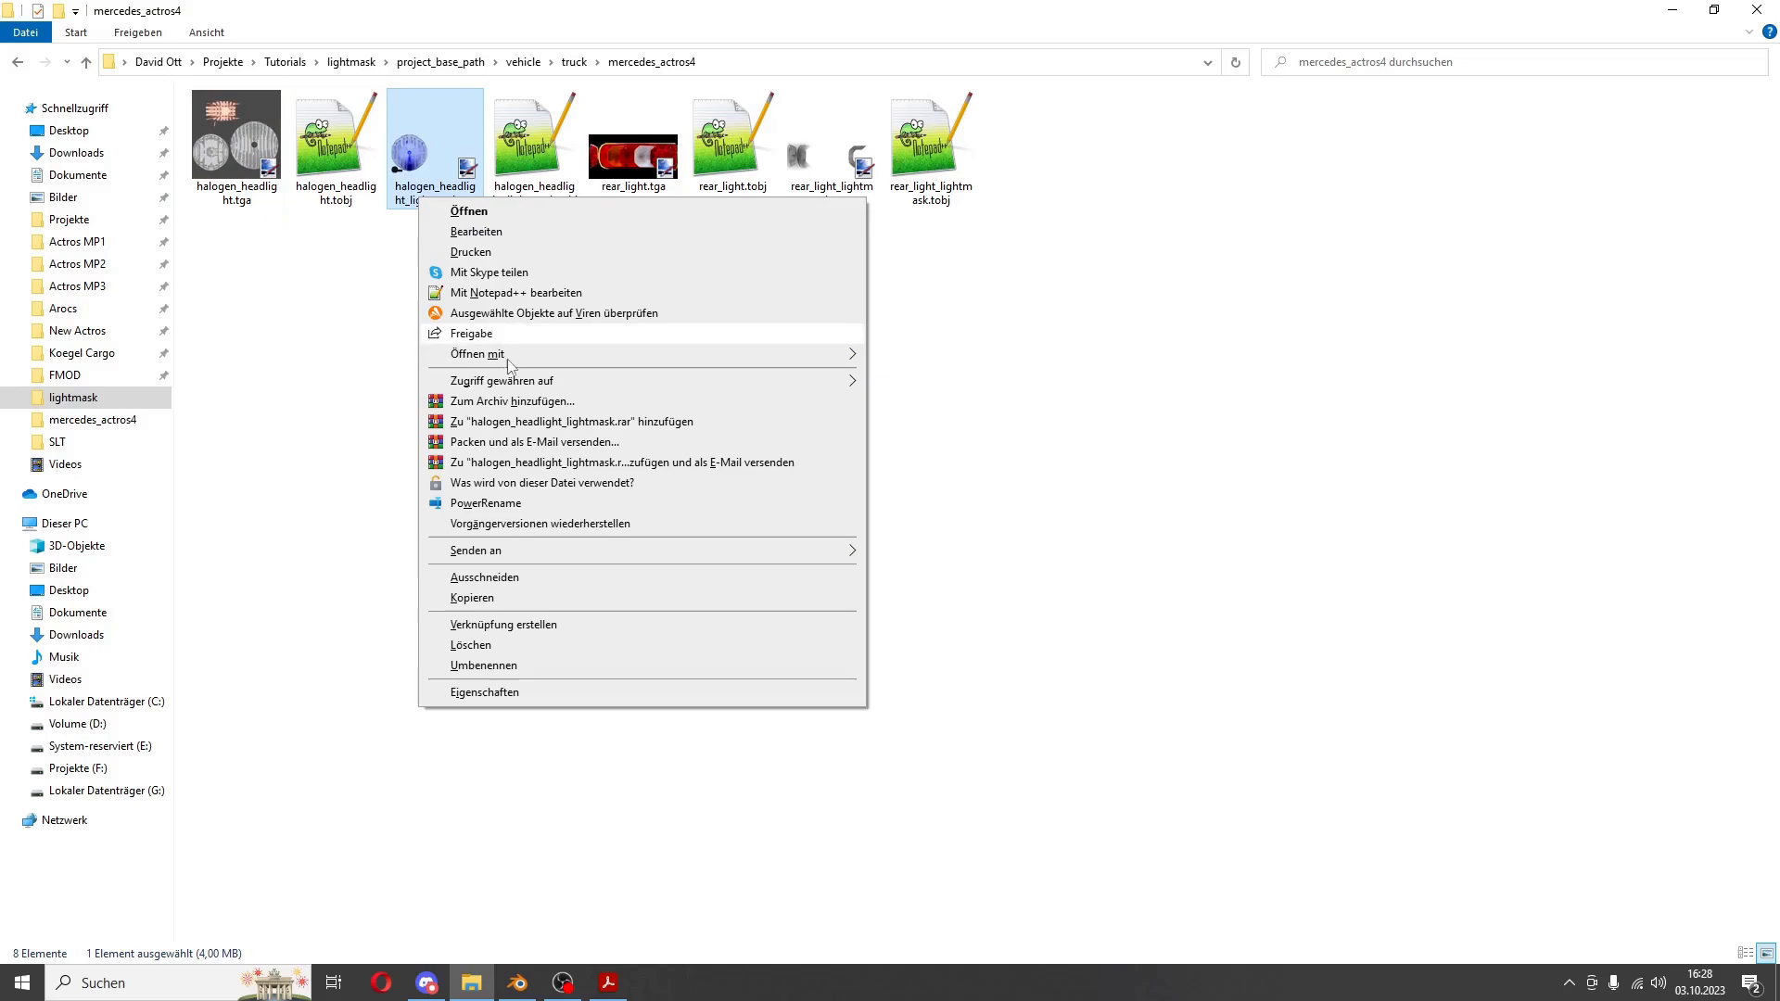
mouse_move(477, 353)
click(969, 357)
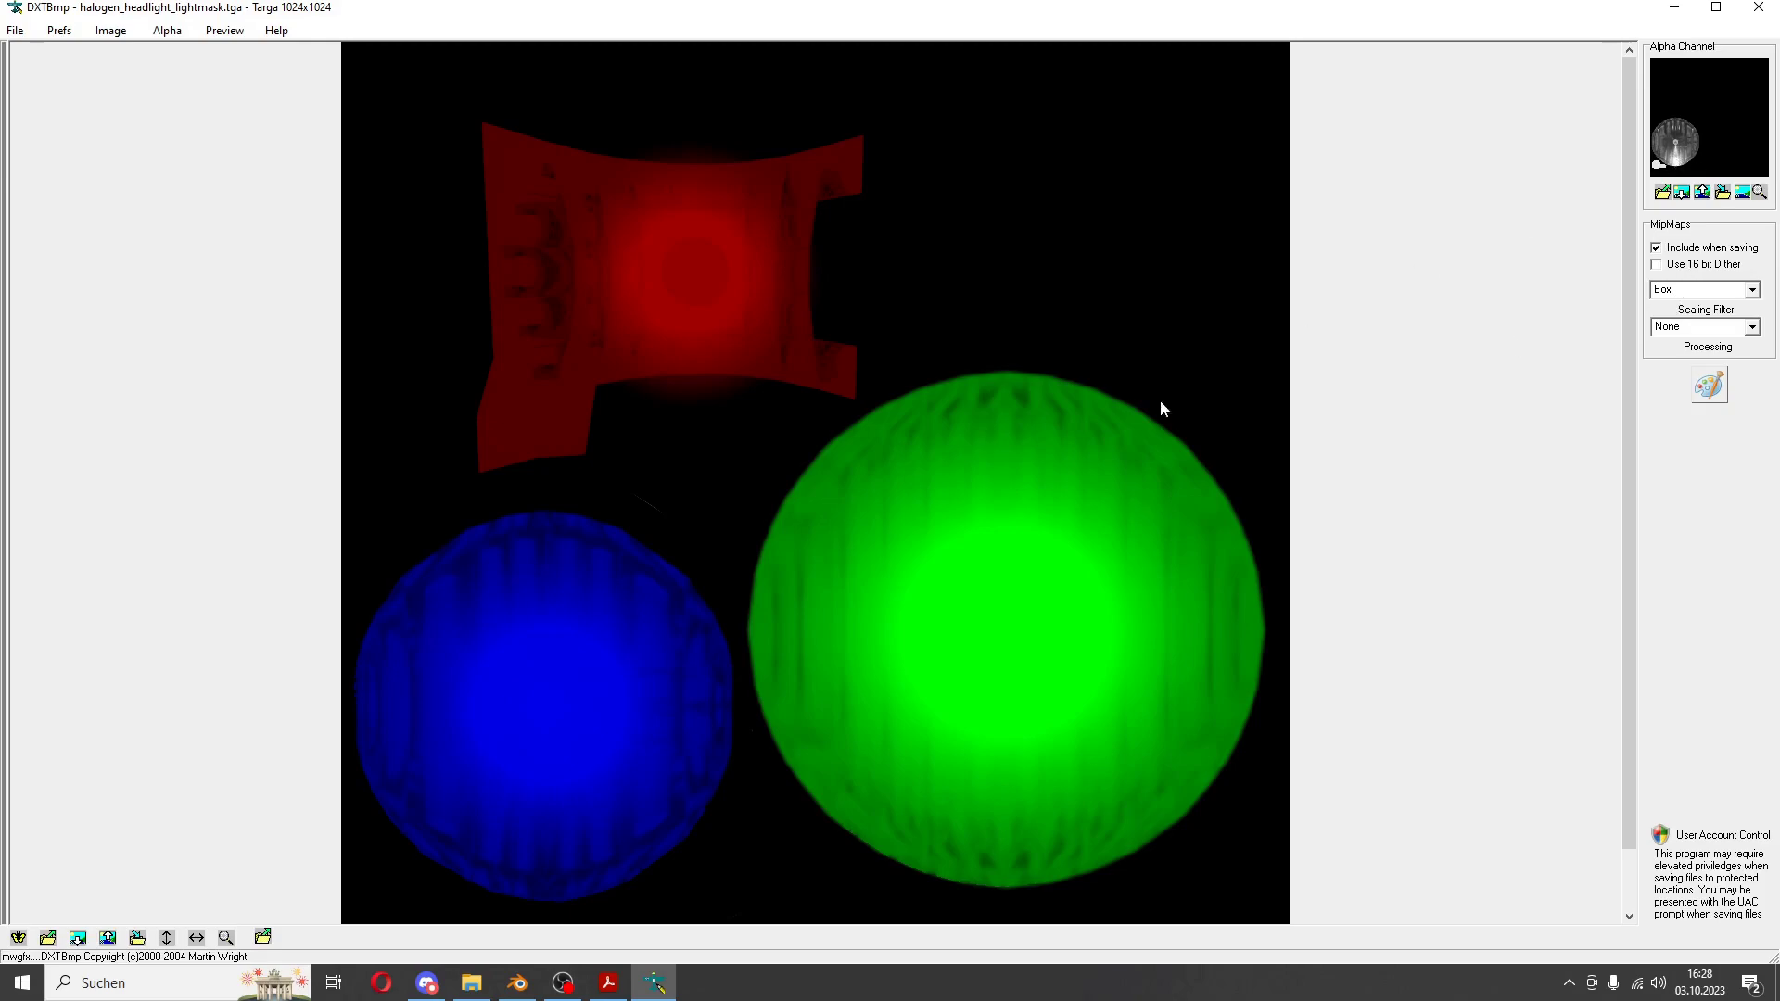
click(609, 983)
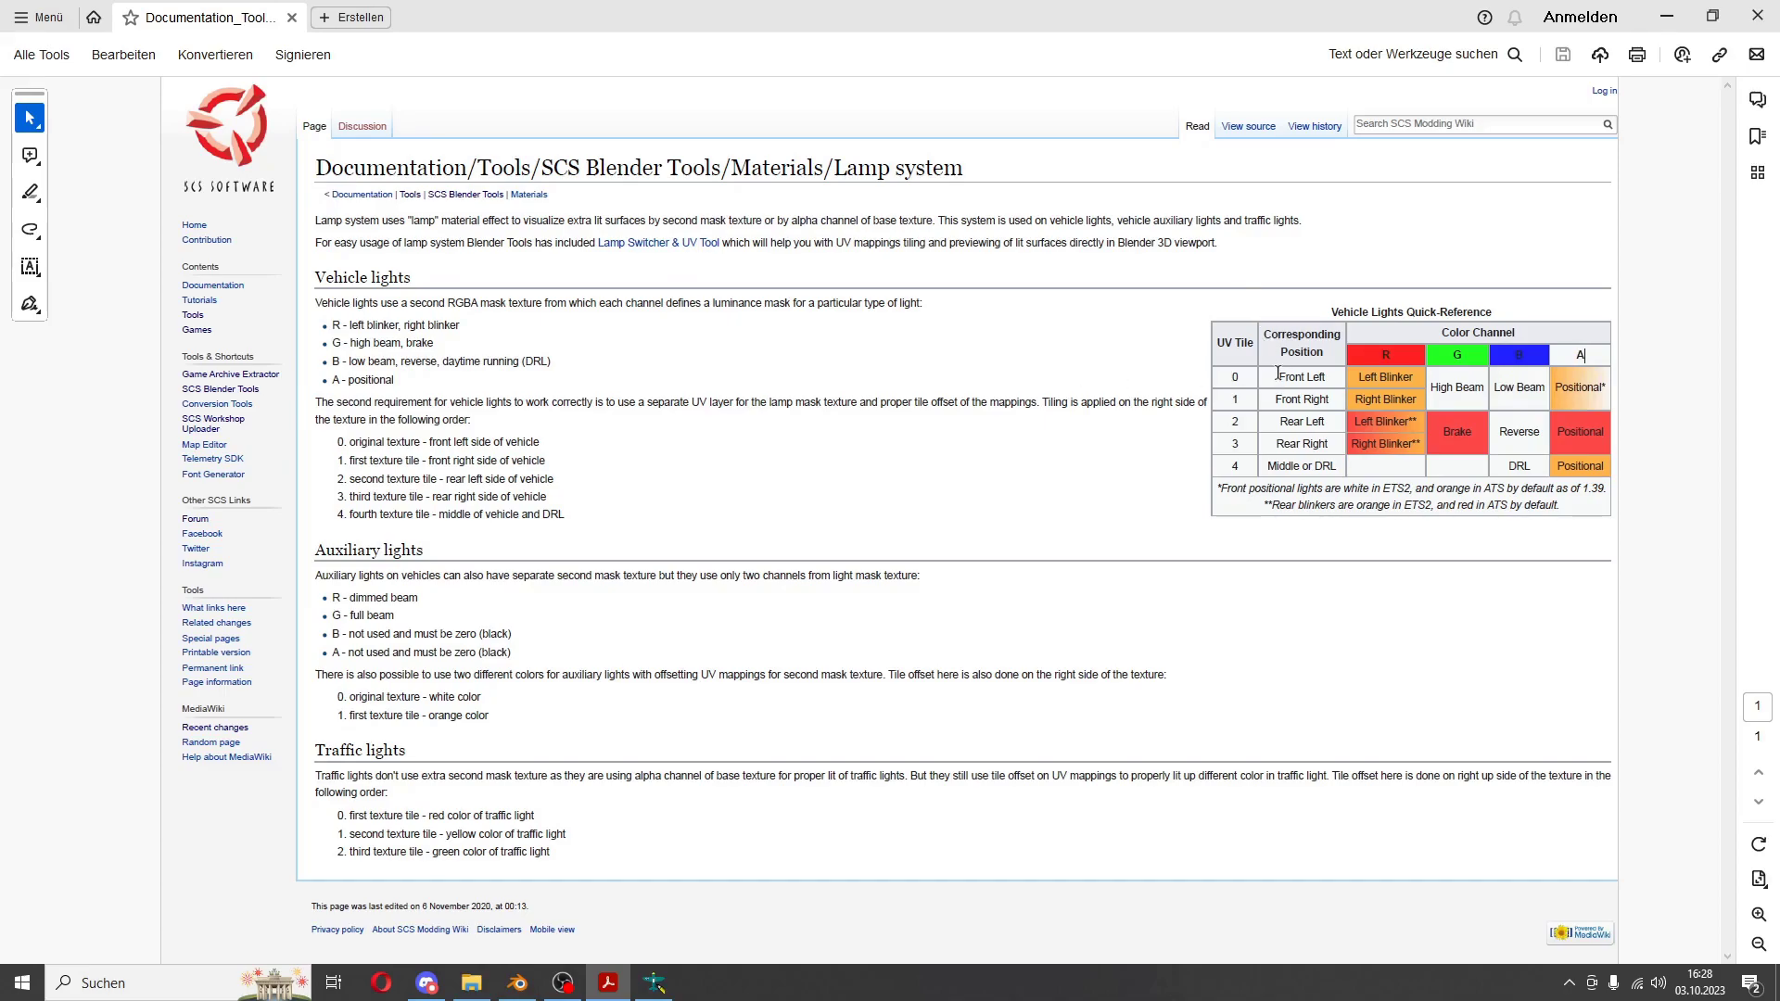
- Highlight the Front Left and Front Right rows in the quick-reference UV tile table
drag(1283, 384, 1326, 408)
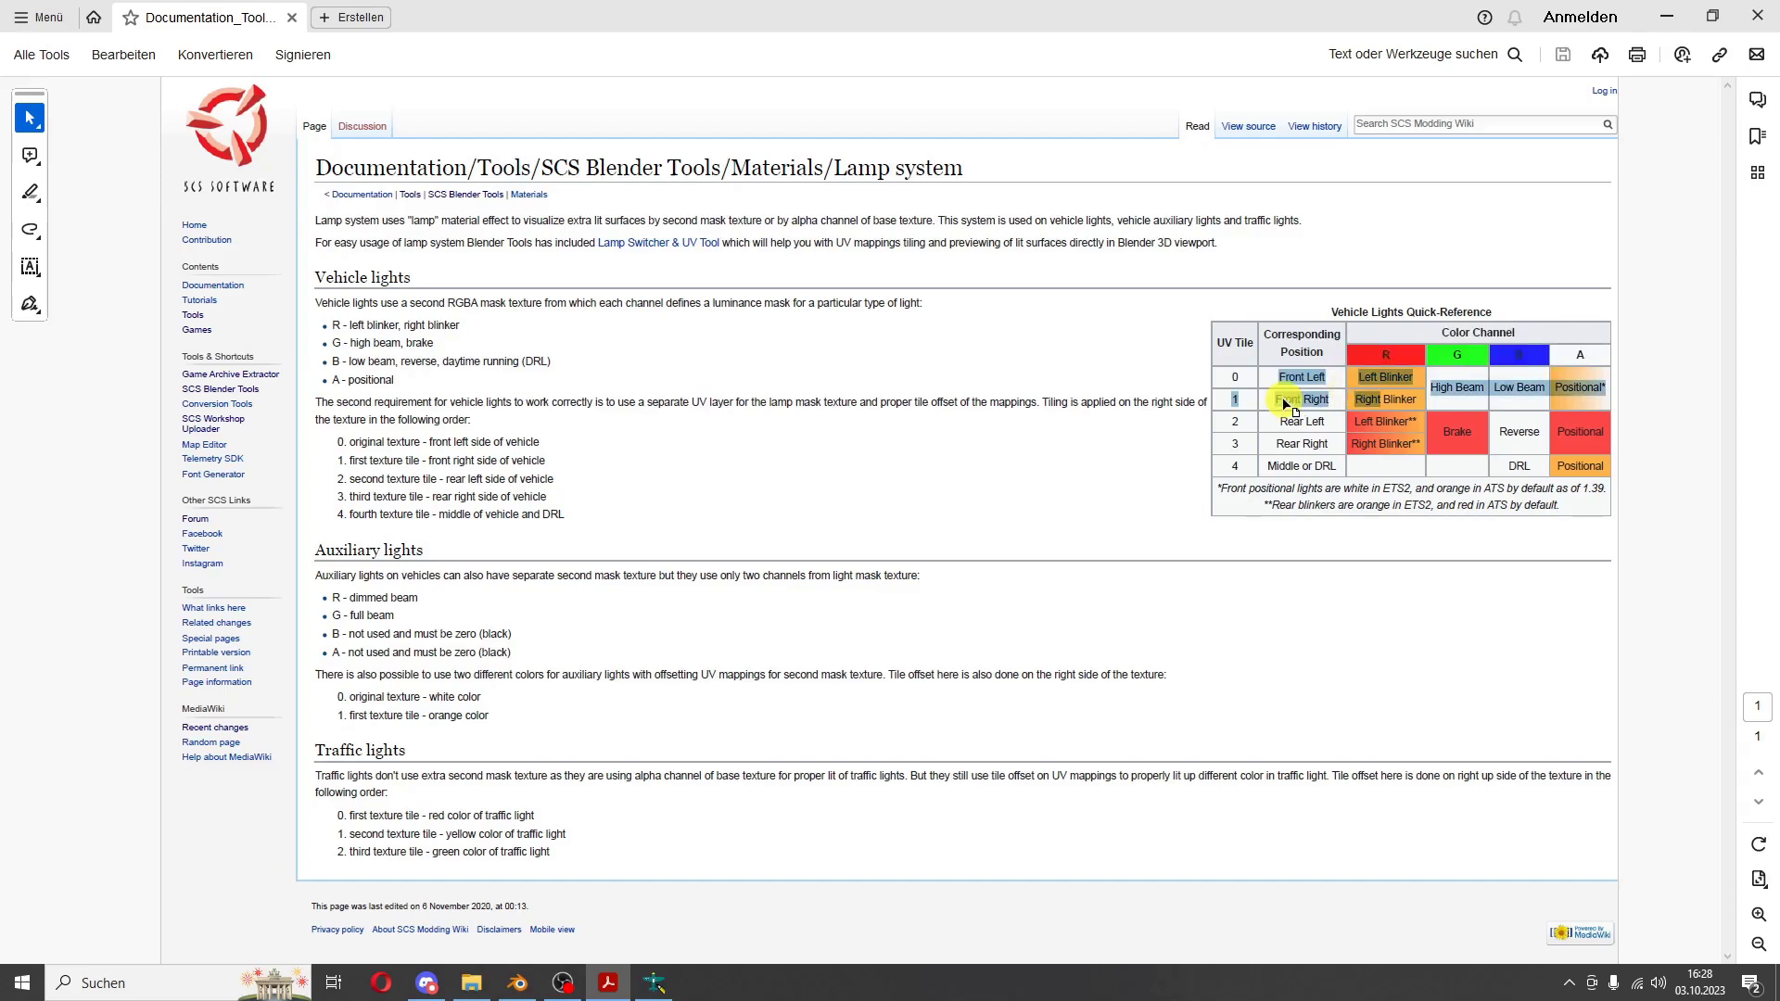
click(1288, 399)
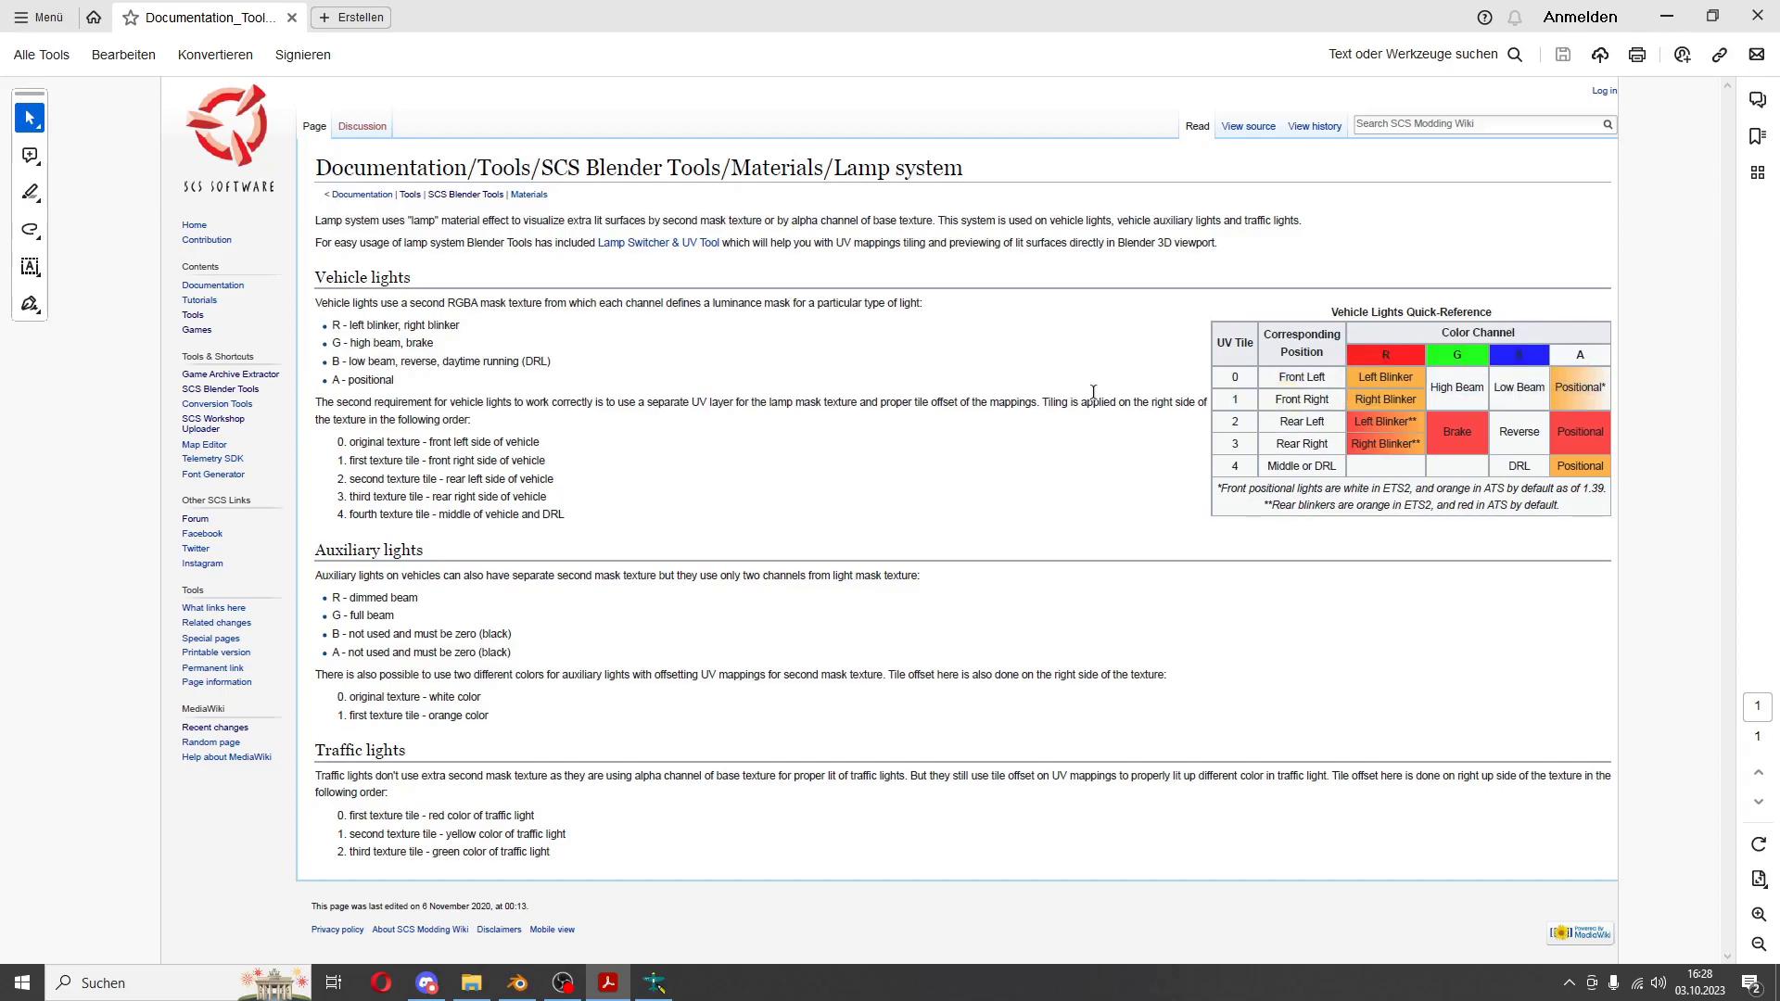
- Back in Blender, select only the reflector bowls piece_2.010
click(517, 983)
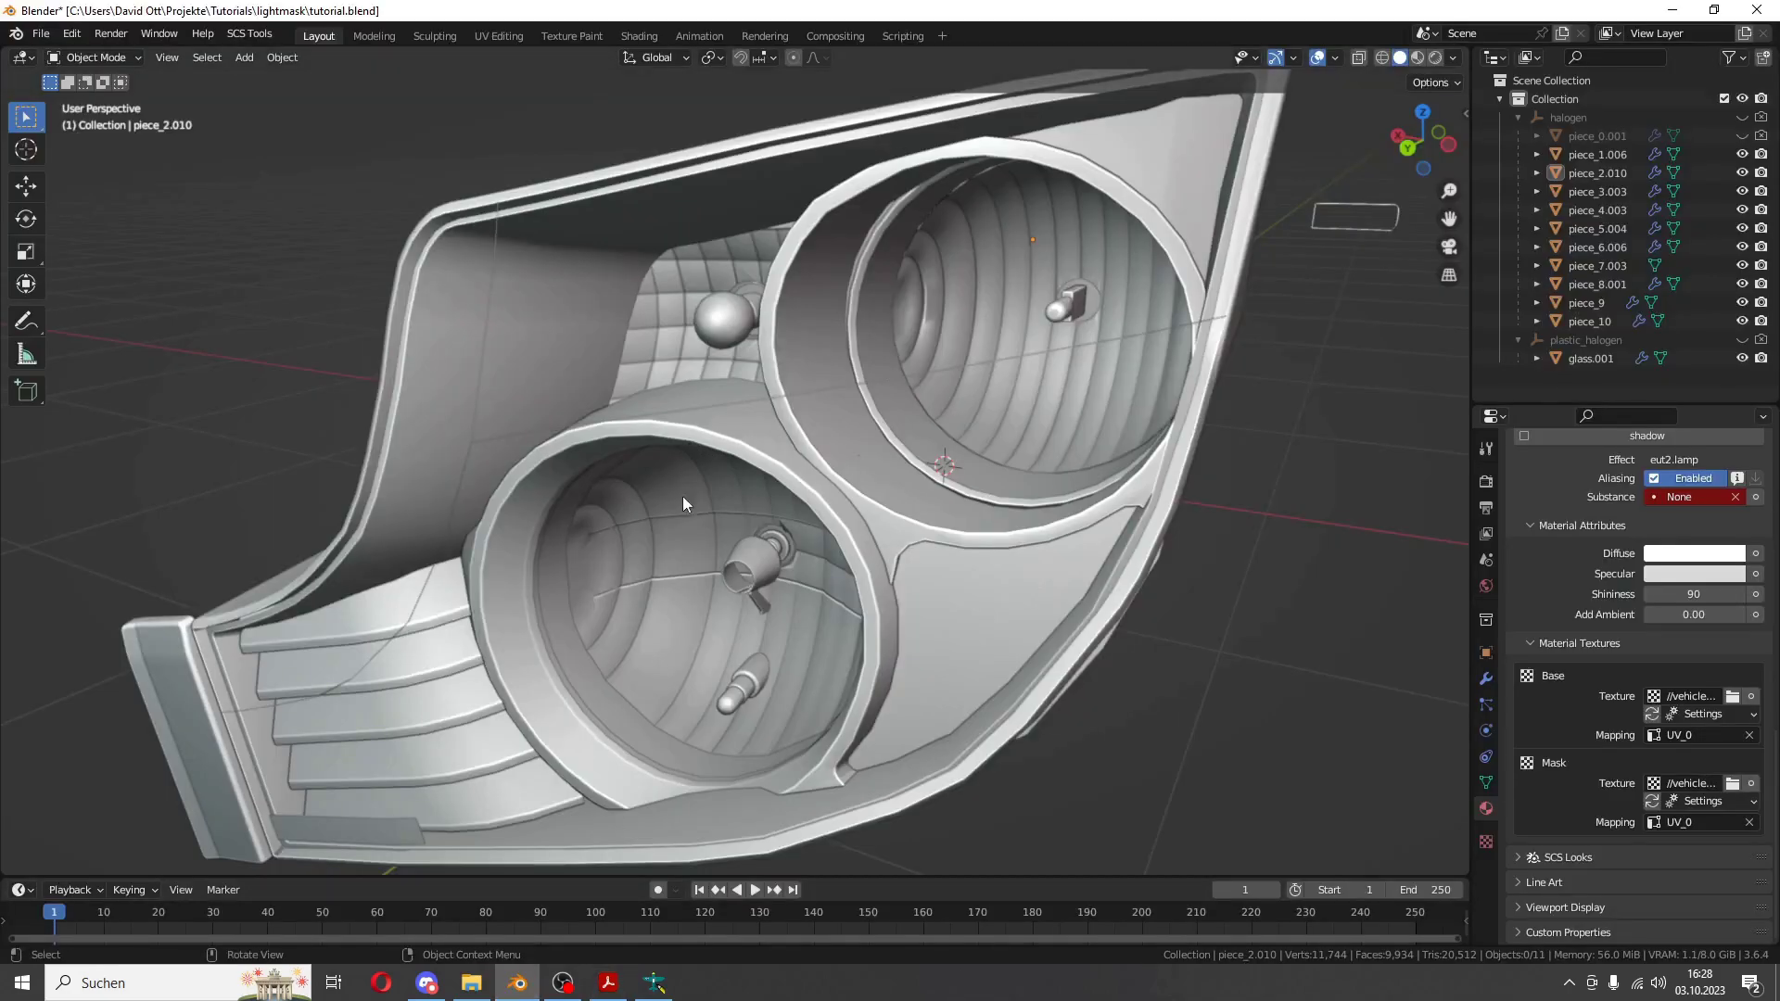
click(667, 571)
shift+click(664, 358)
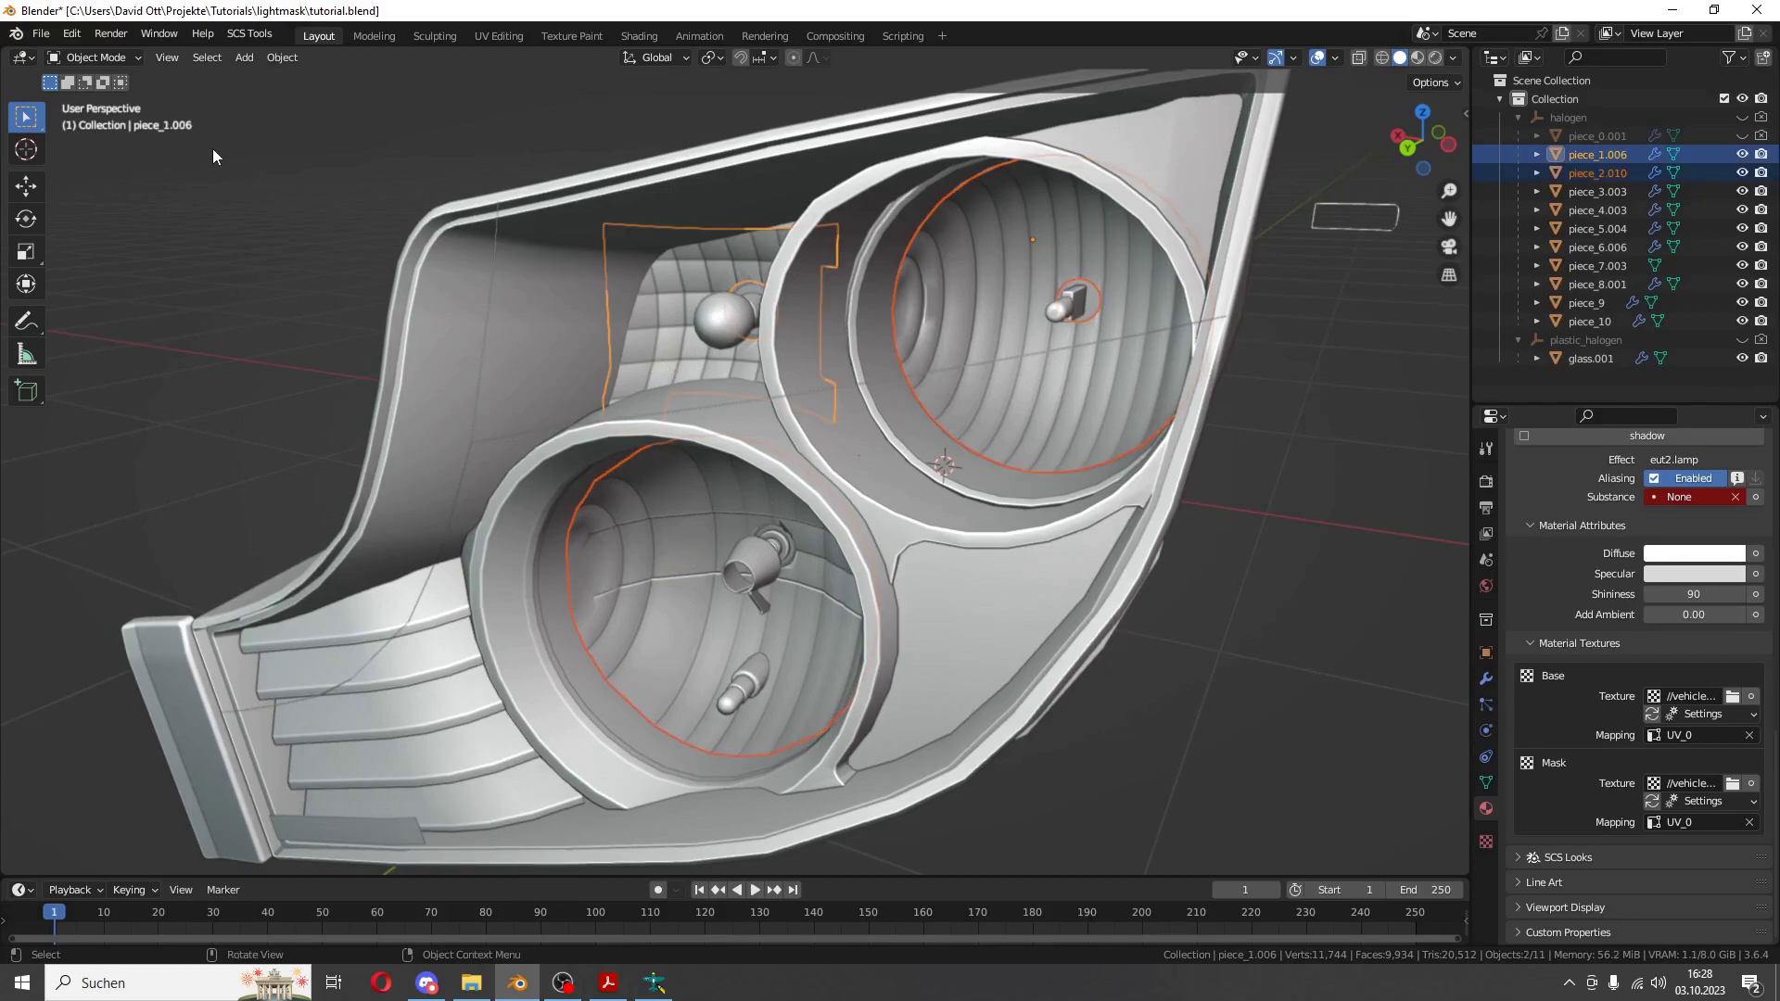
click(640, 542)
- In Edit Mode with X-ray on, box-select one headlight's reflector faces
click(109, 58)
click(95, 98)
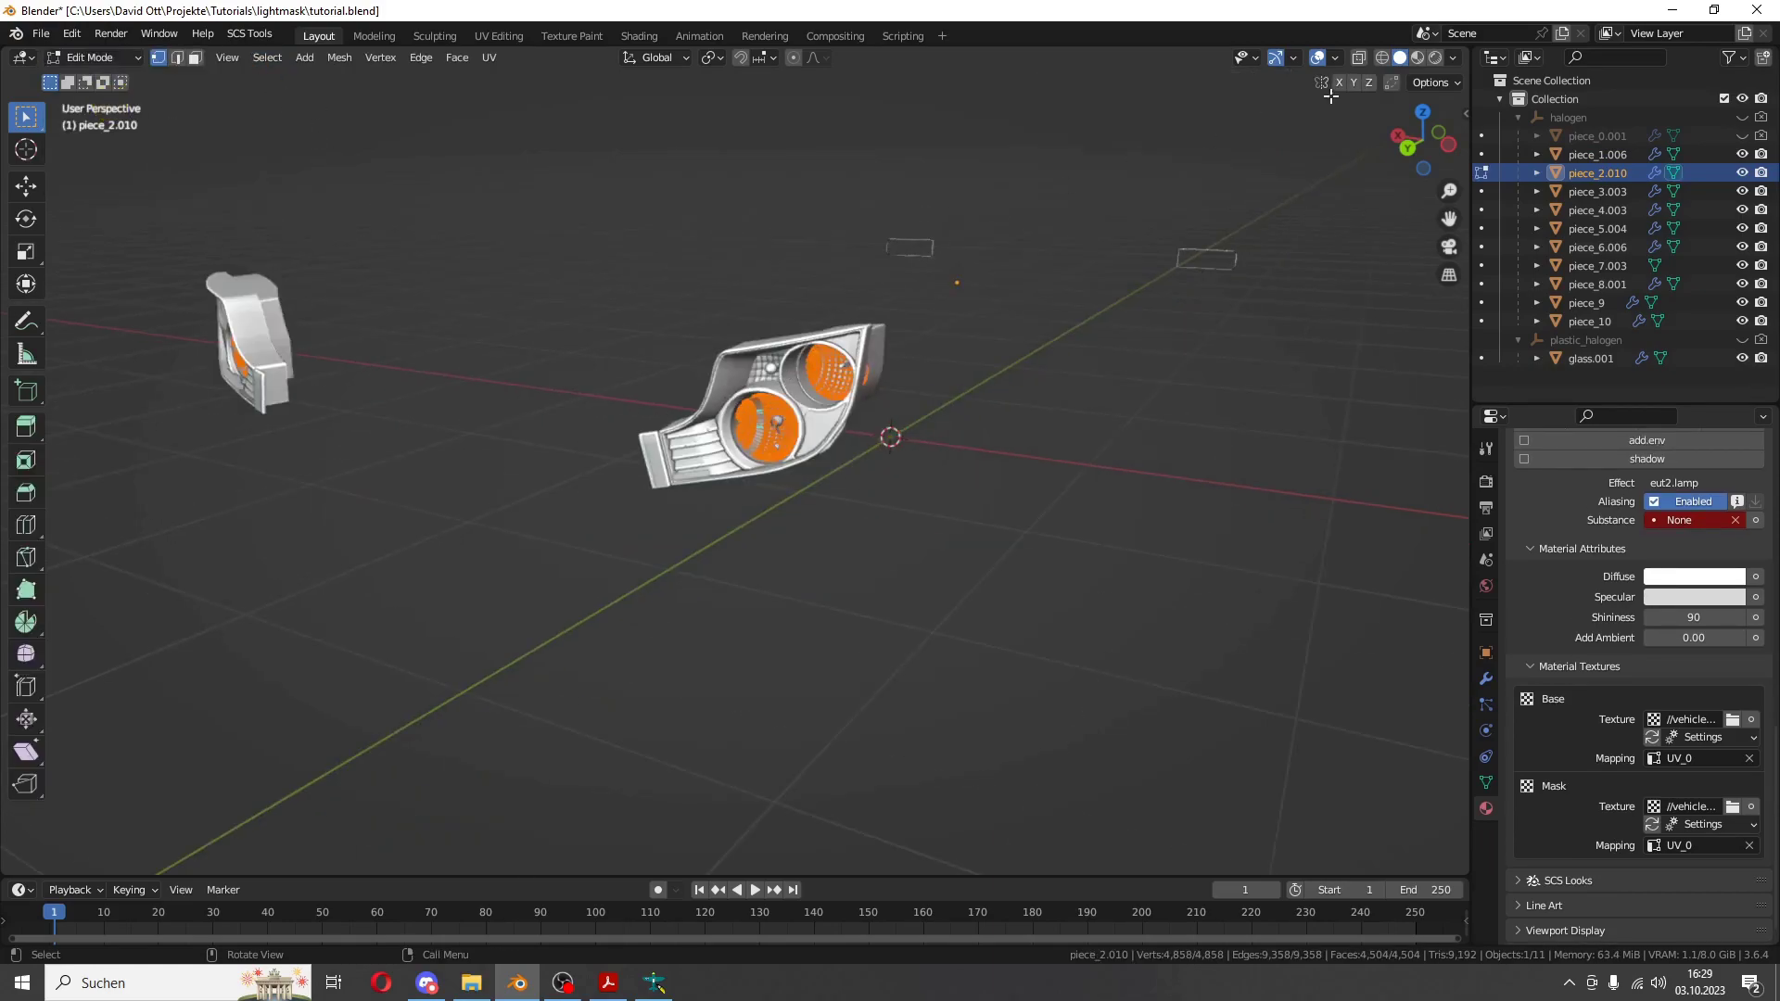
click(1359, 58)
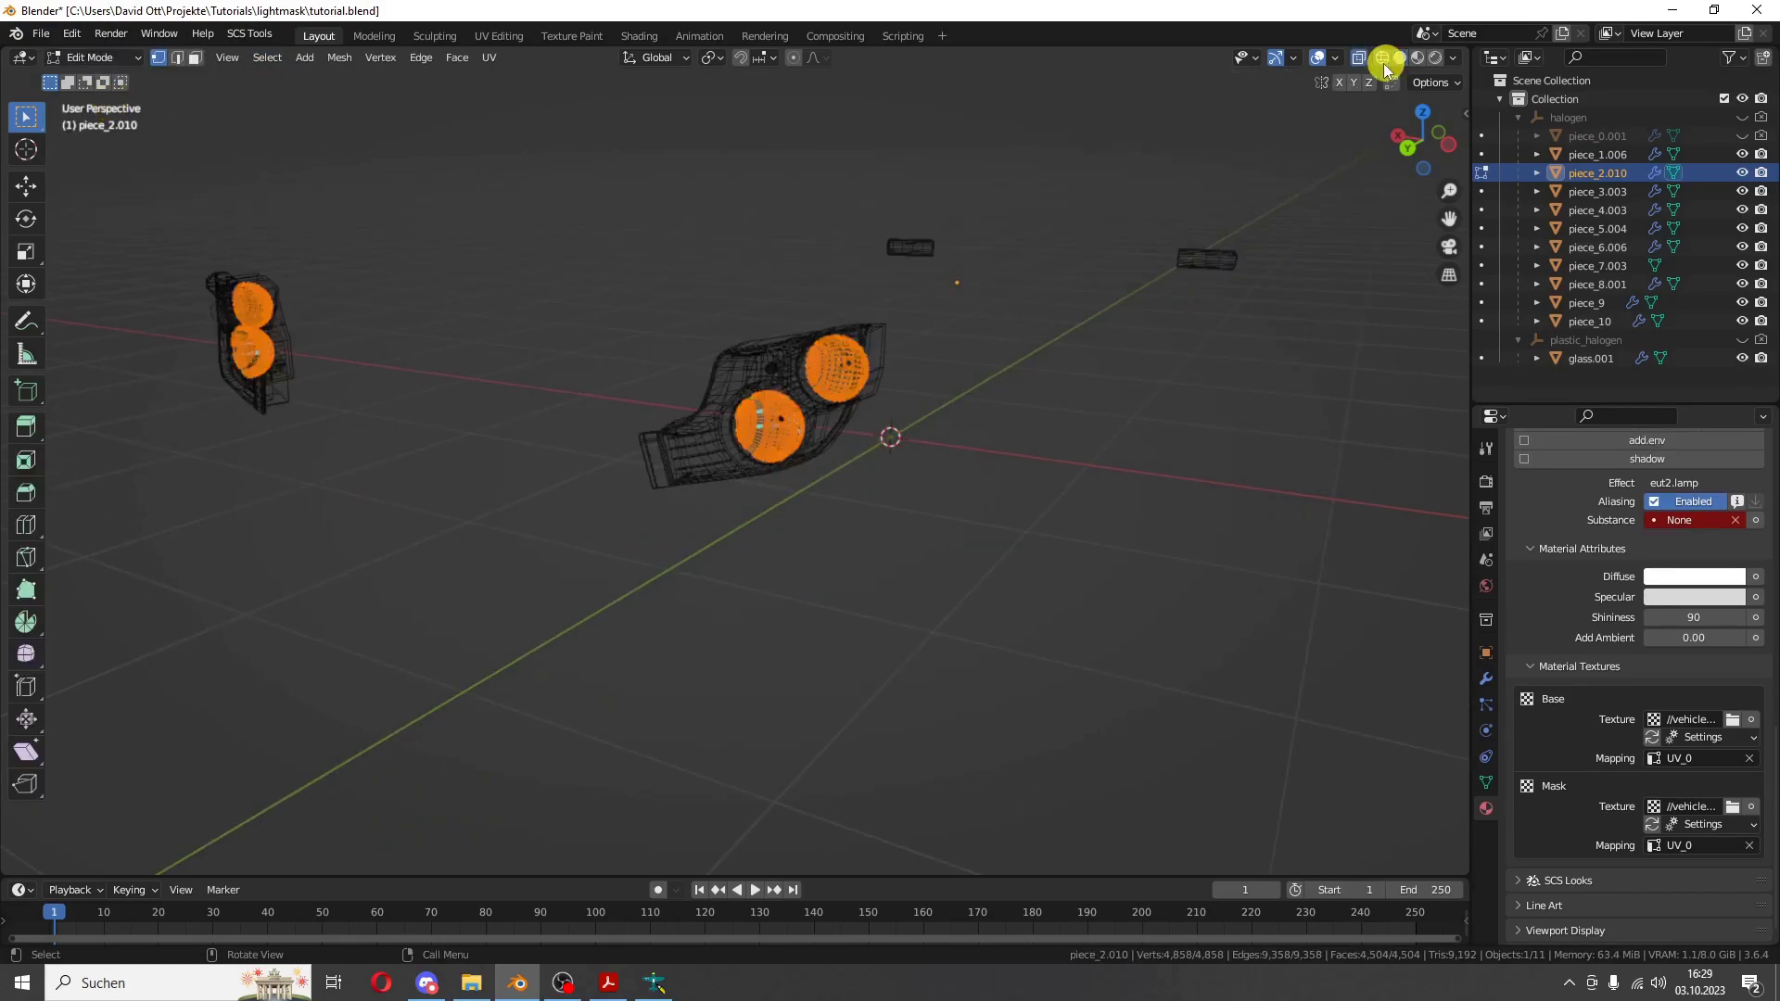
scroll(890, 399, down, 5)
drag(852, 247, 1057, 492)
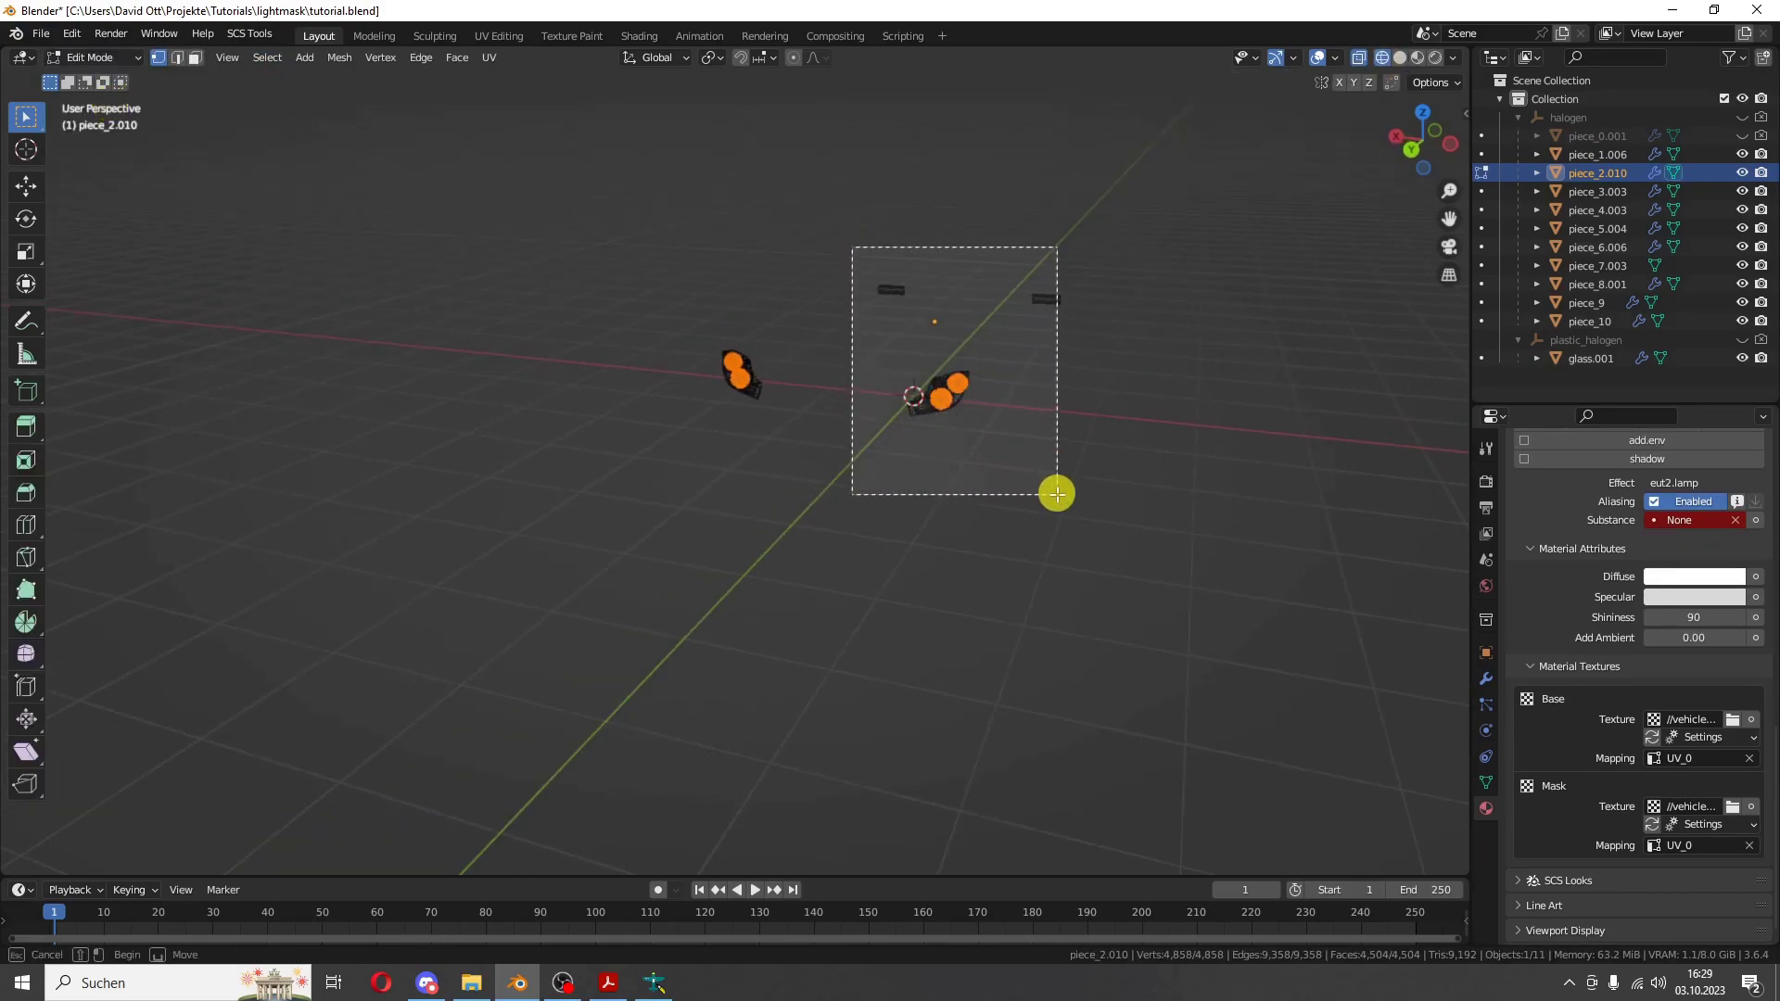
middle_drag(1057, 492, 973, 409)
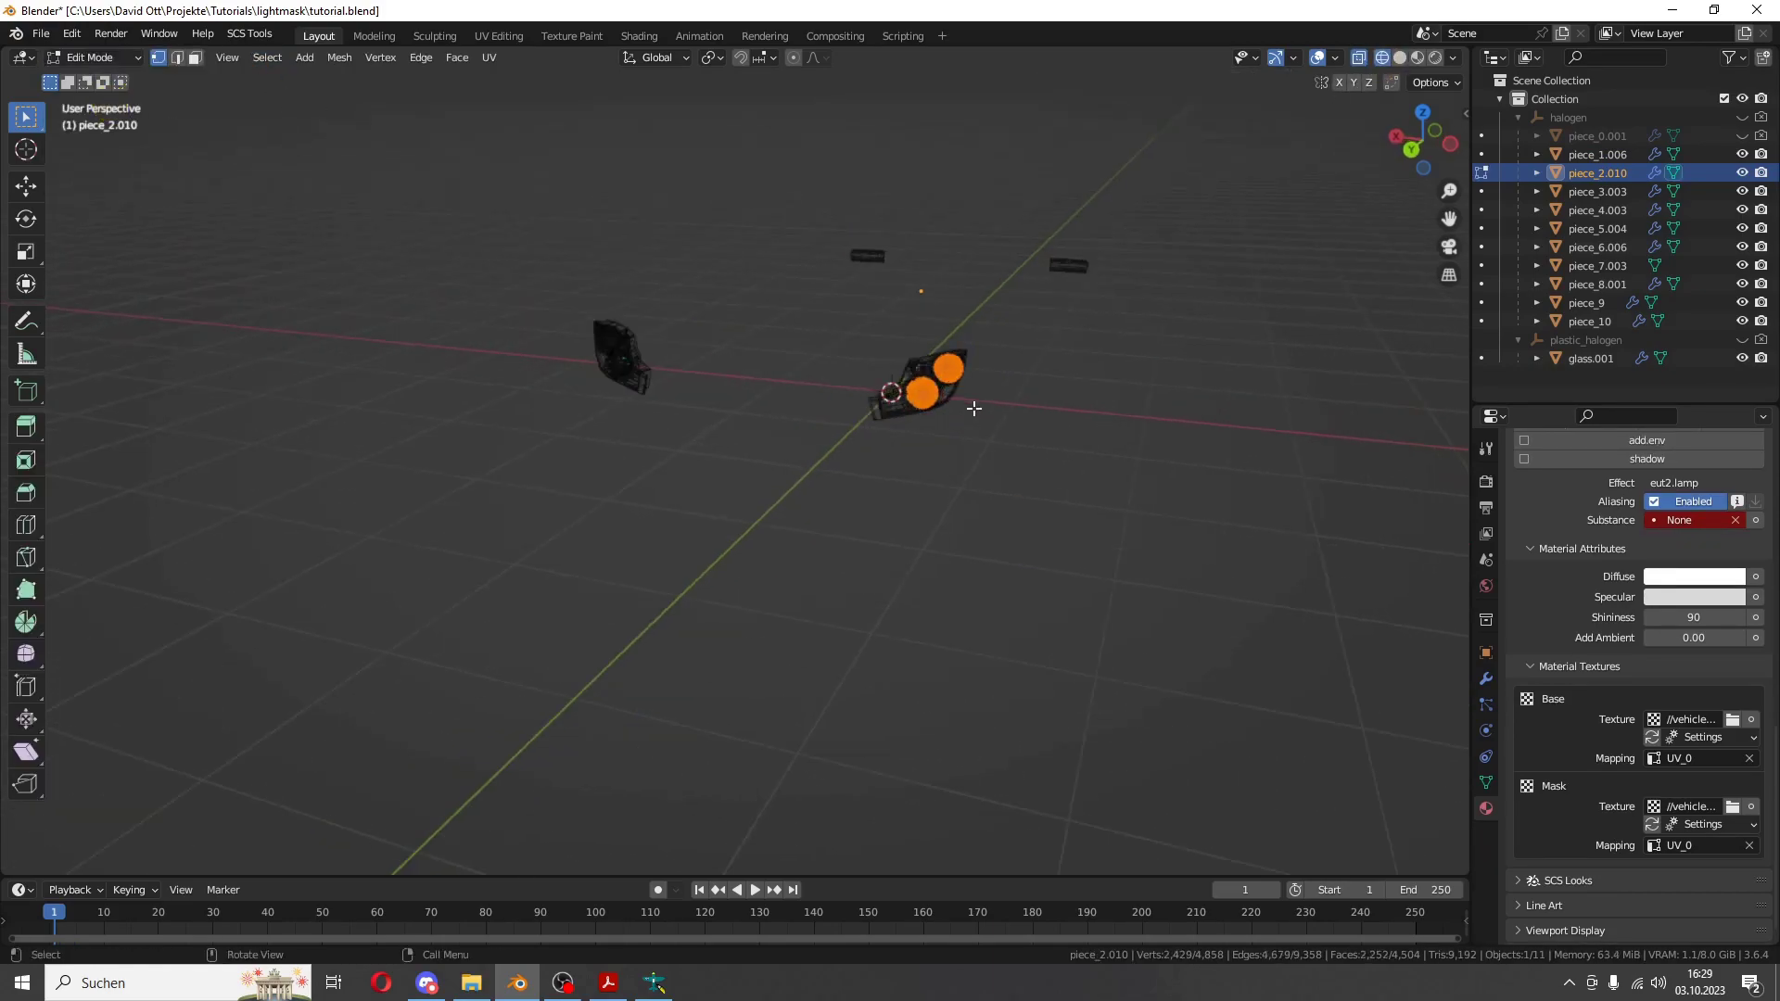
- With the SCS Lamp Tool, map the selected faces to Front Left and the other headlight's to Front Right
click(249, 39)
mouse_move(295, 227)
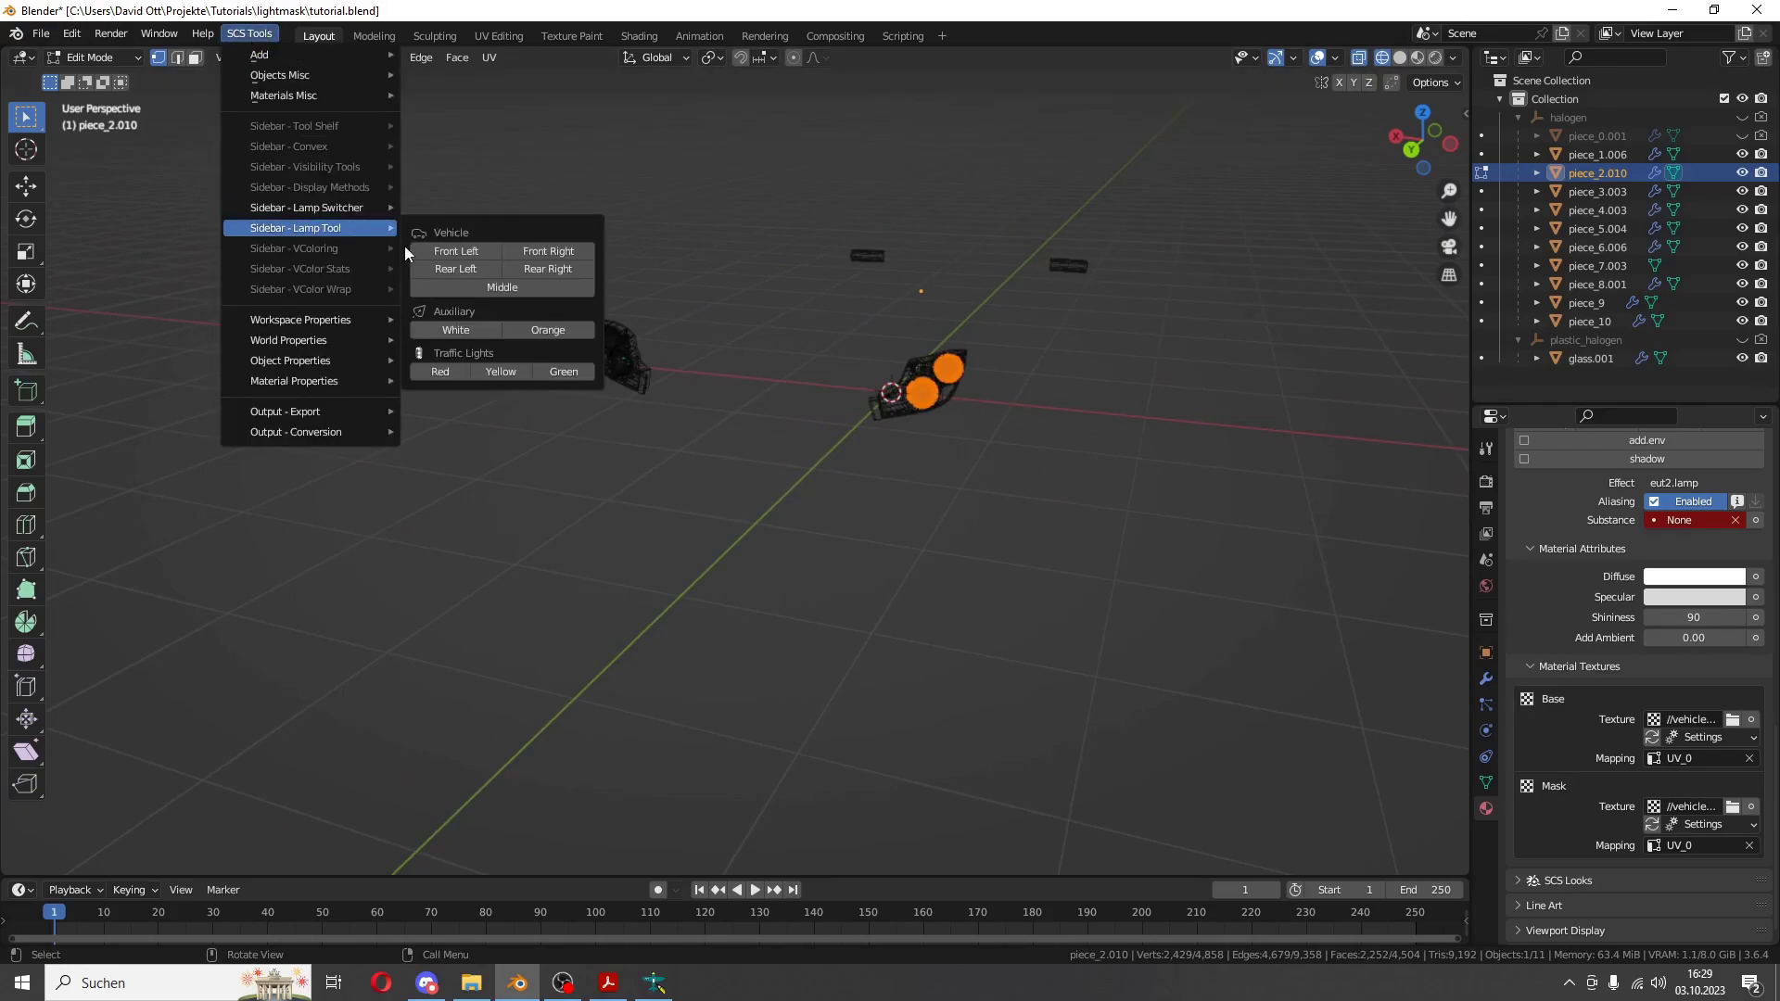
click(432, 252)
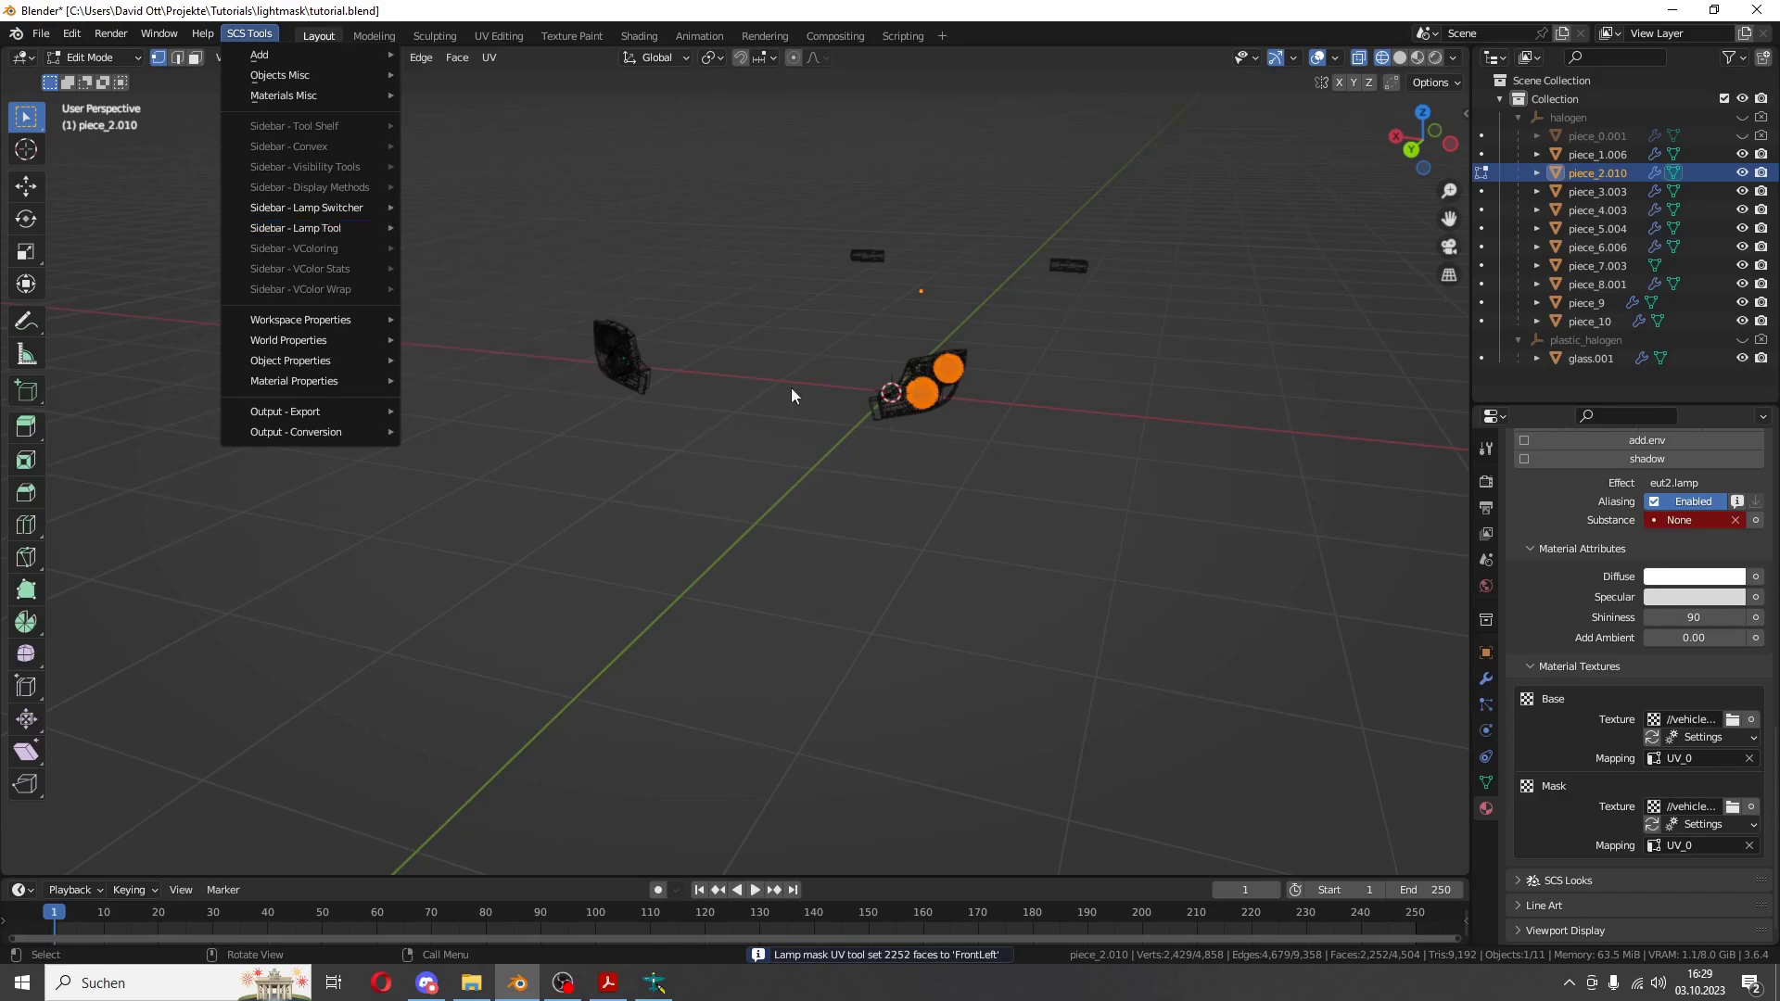
middle_drag(792, 395, 596, 346)
drag(518, 251, 748, 589)
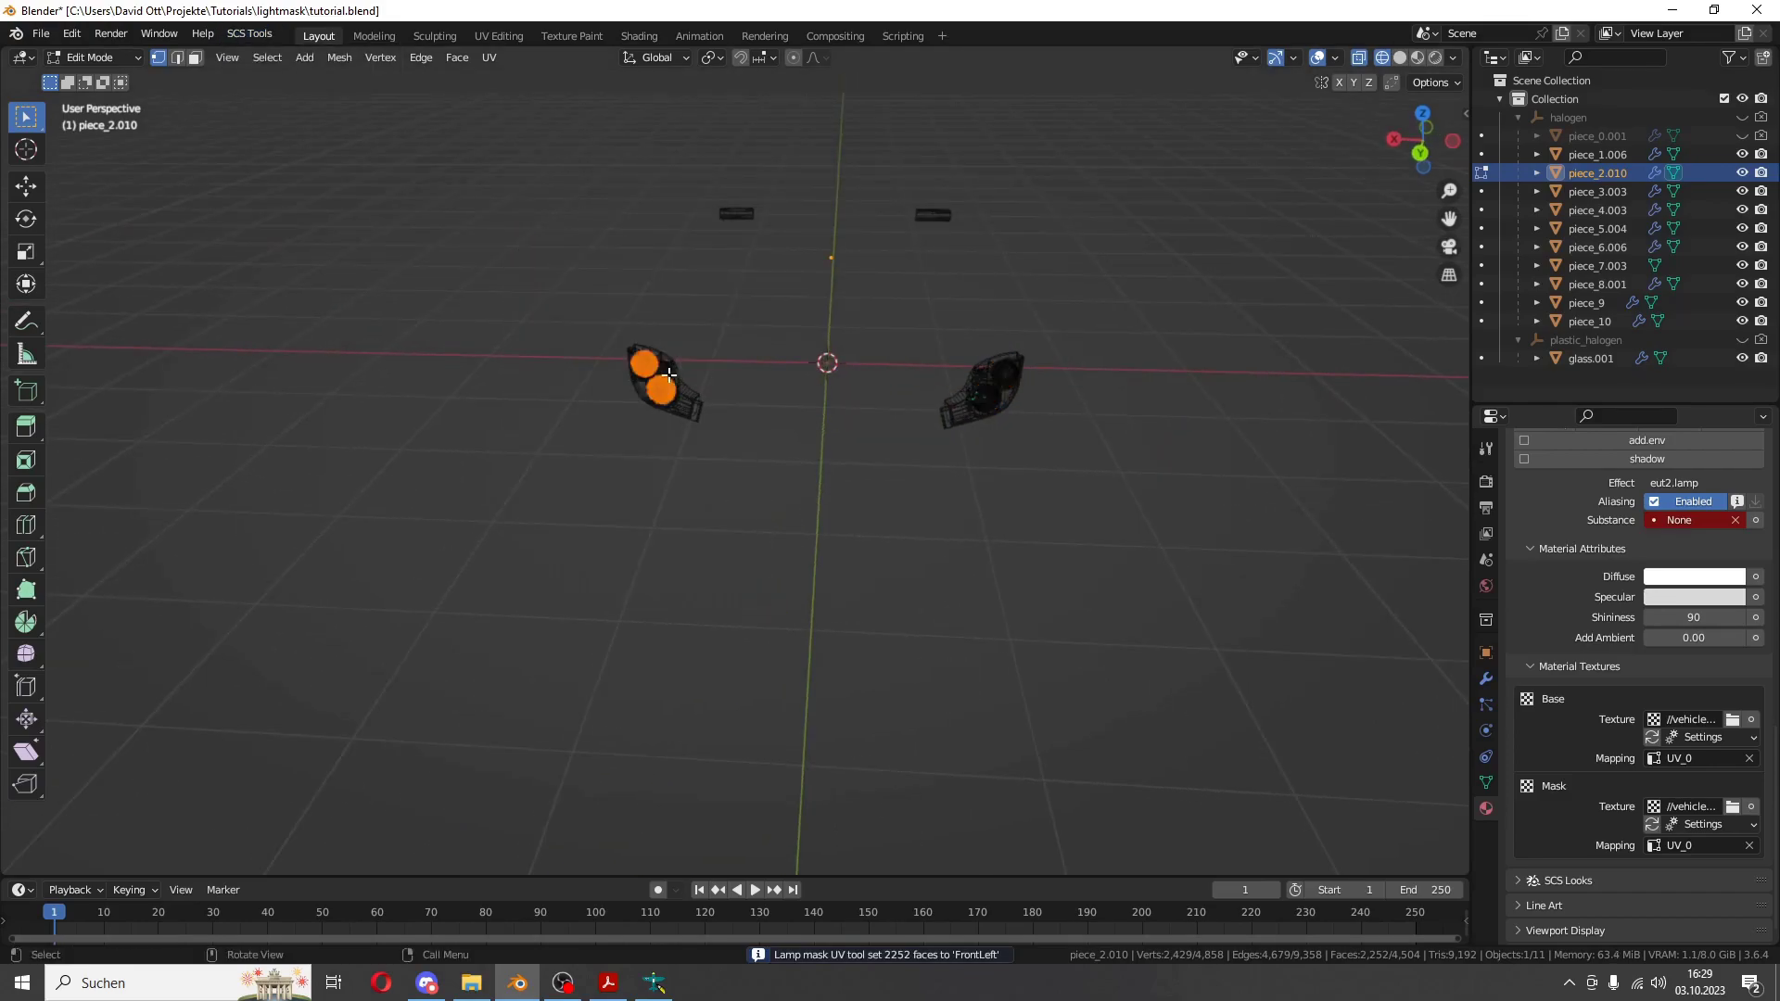
scroll(669, 375, up, 4)
click(248, 33)
mouse_move(295, 228)
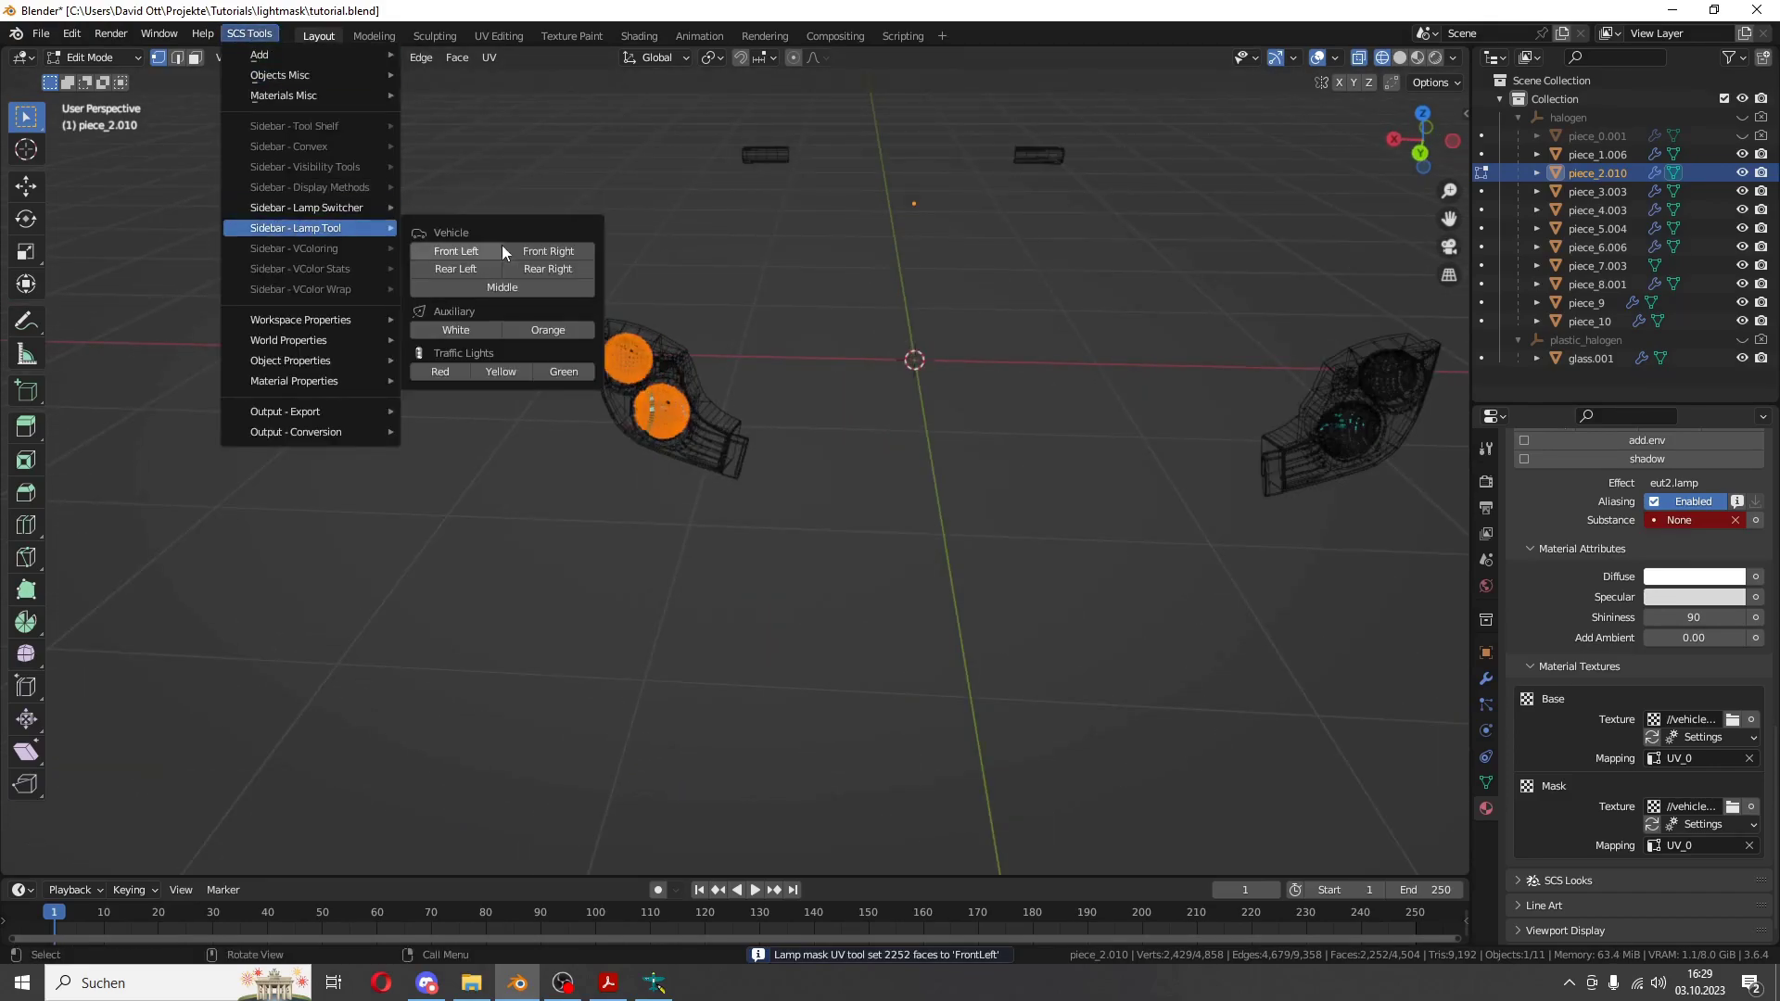
click(547, 250)
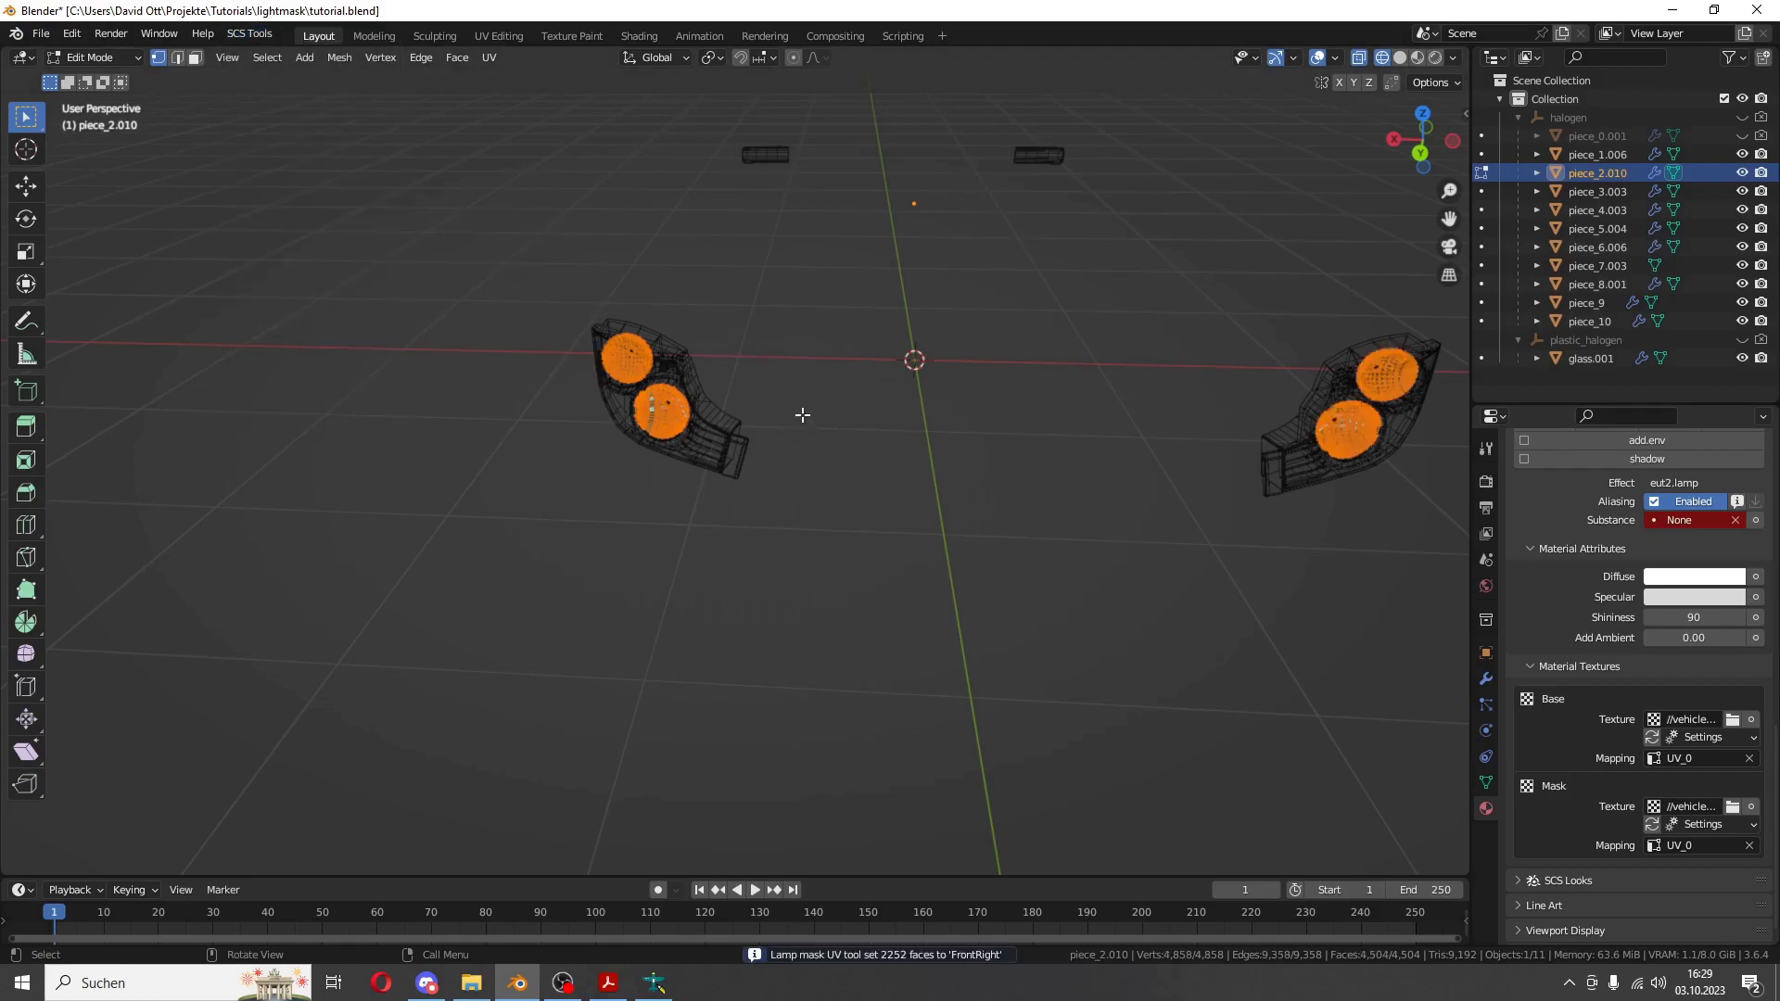
- Switch to the UV Editing workspace with only the left headlight's reflectors selected
click(499, 43)
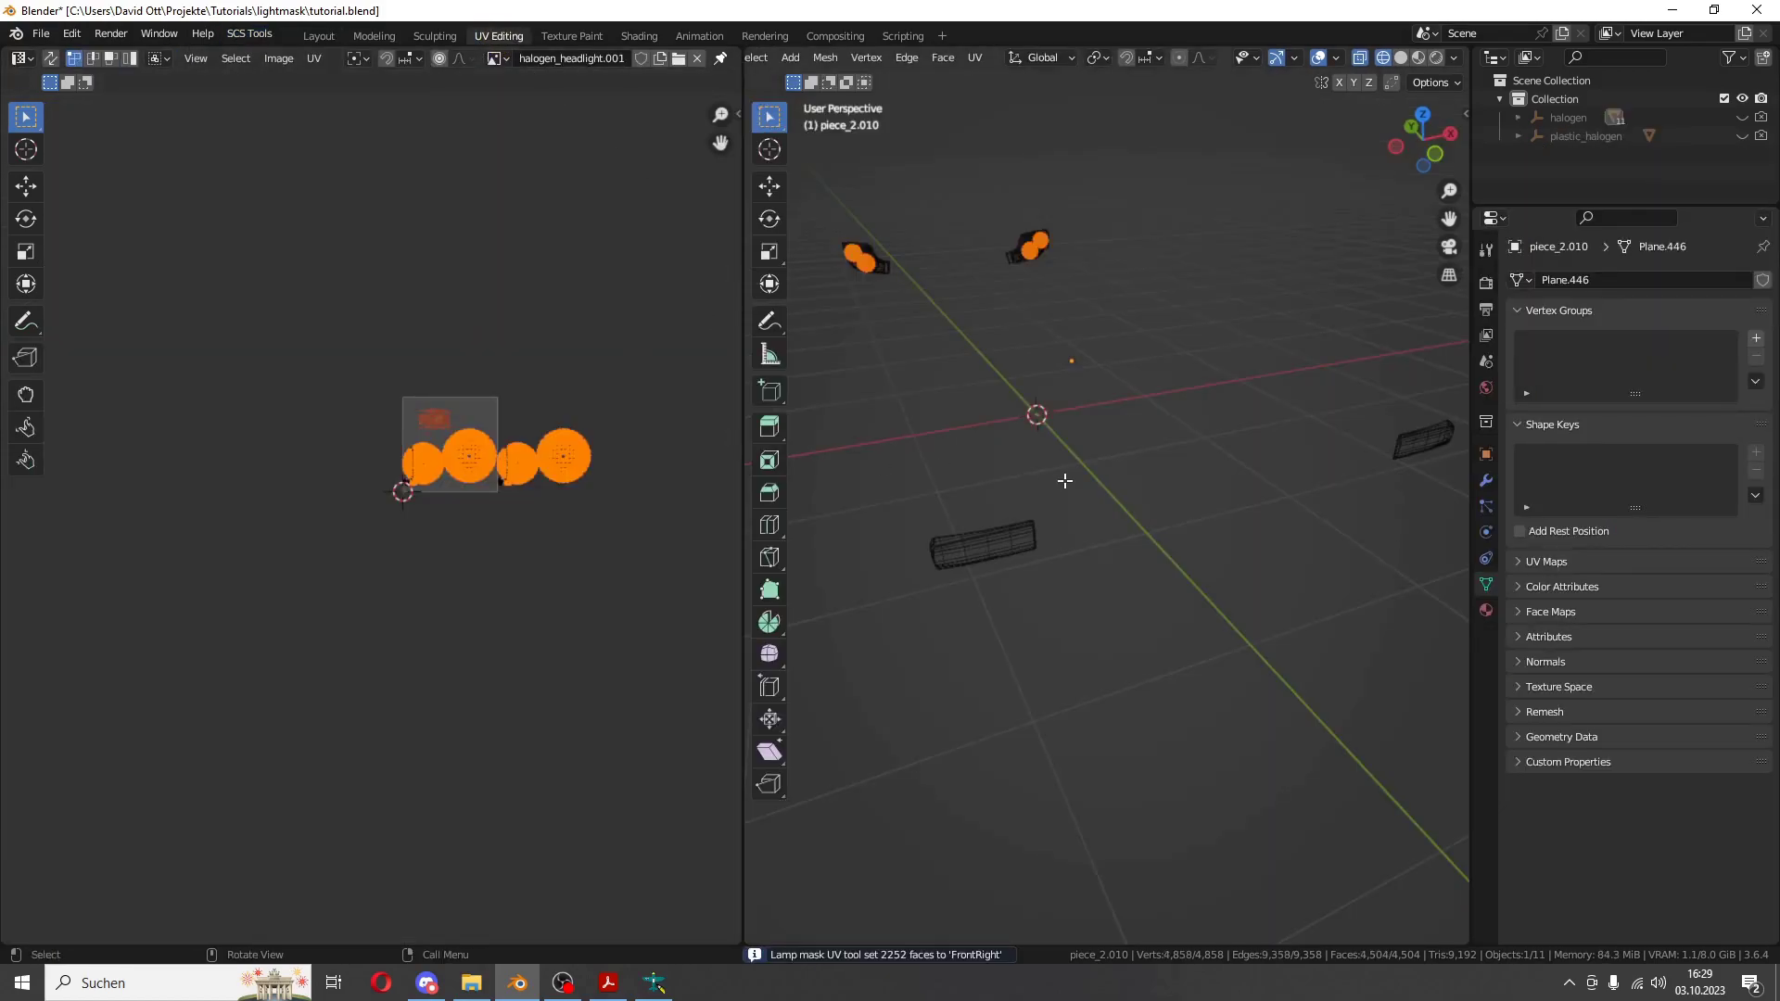
scroll(469, 480, up, 3)
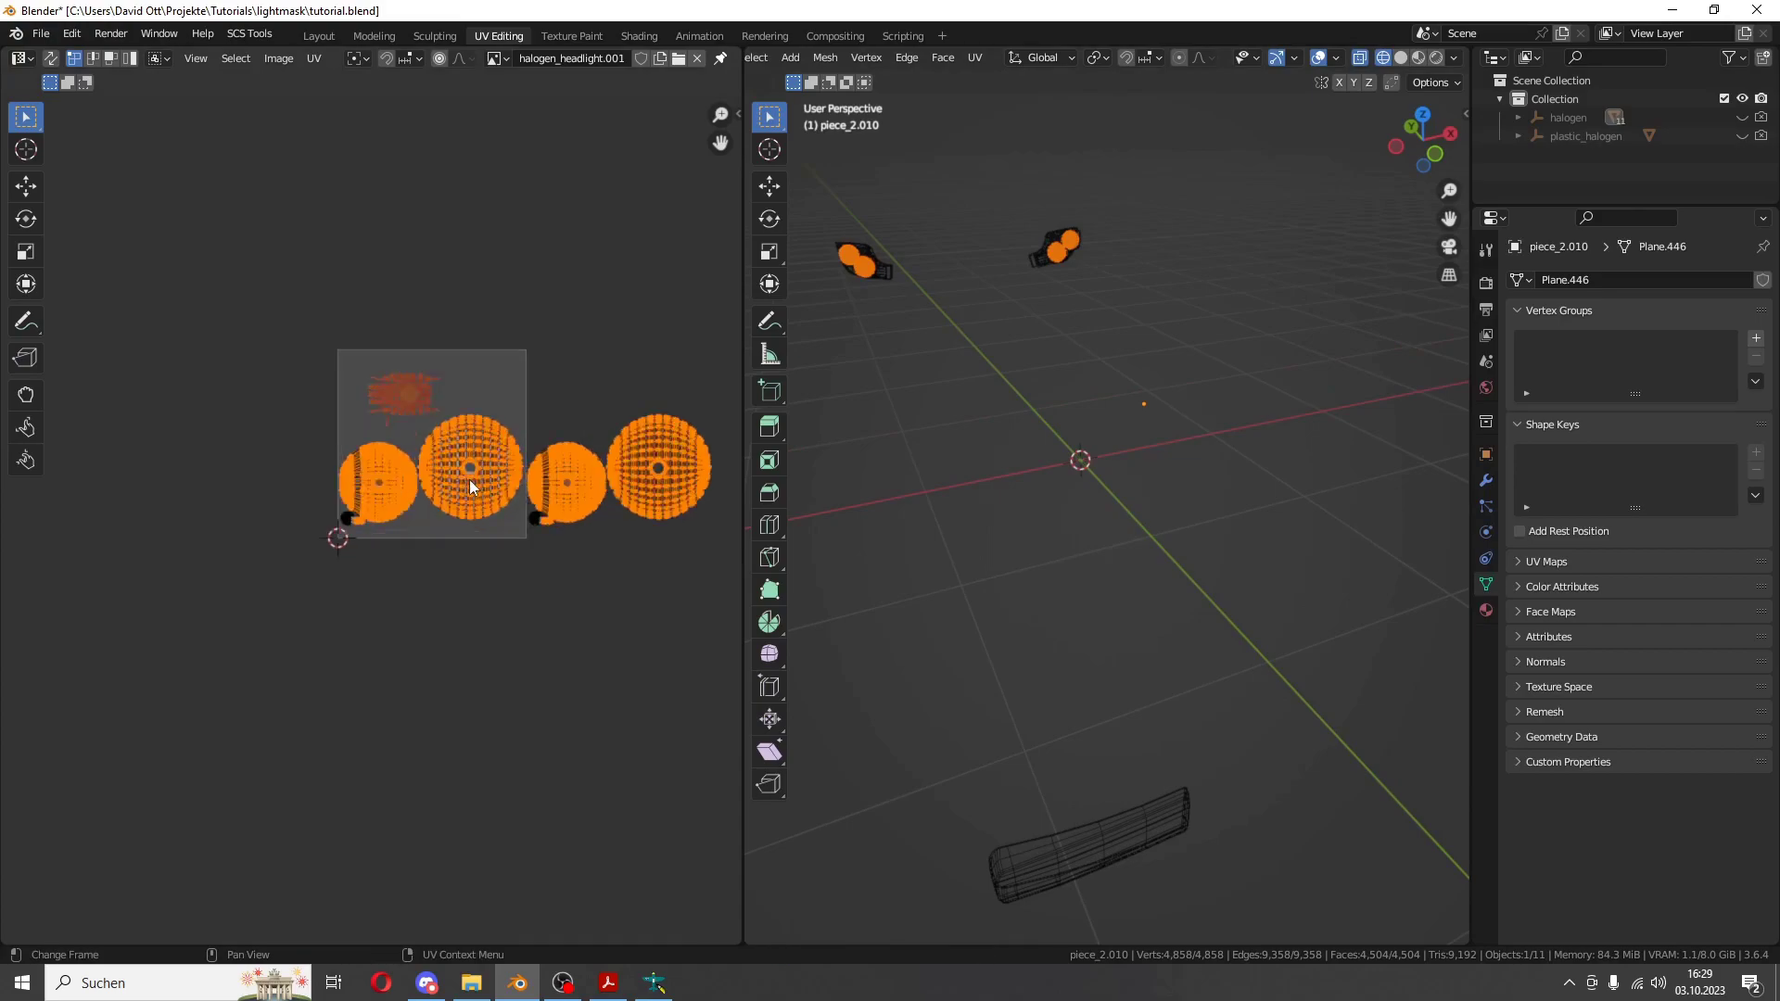
scroll(380, 438, down, 1)
scroll(404, 471, up, 6)
scroll(403, 471, down, 3)
drag(828, 219, 907, 341)
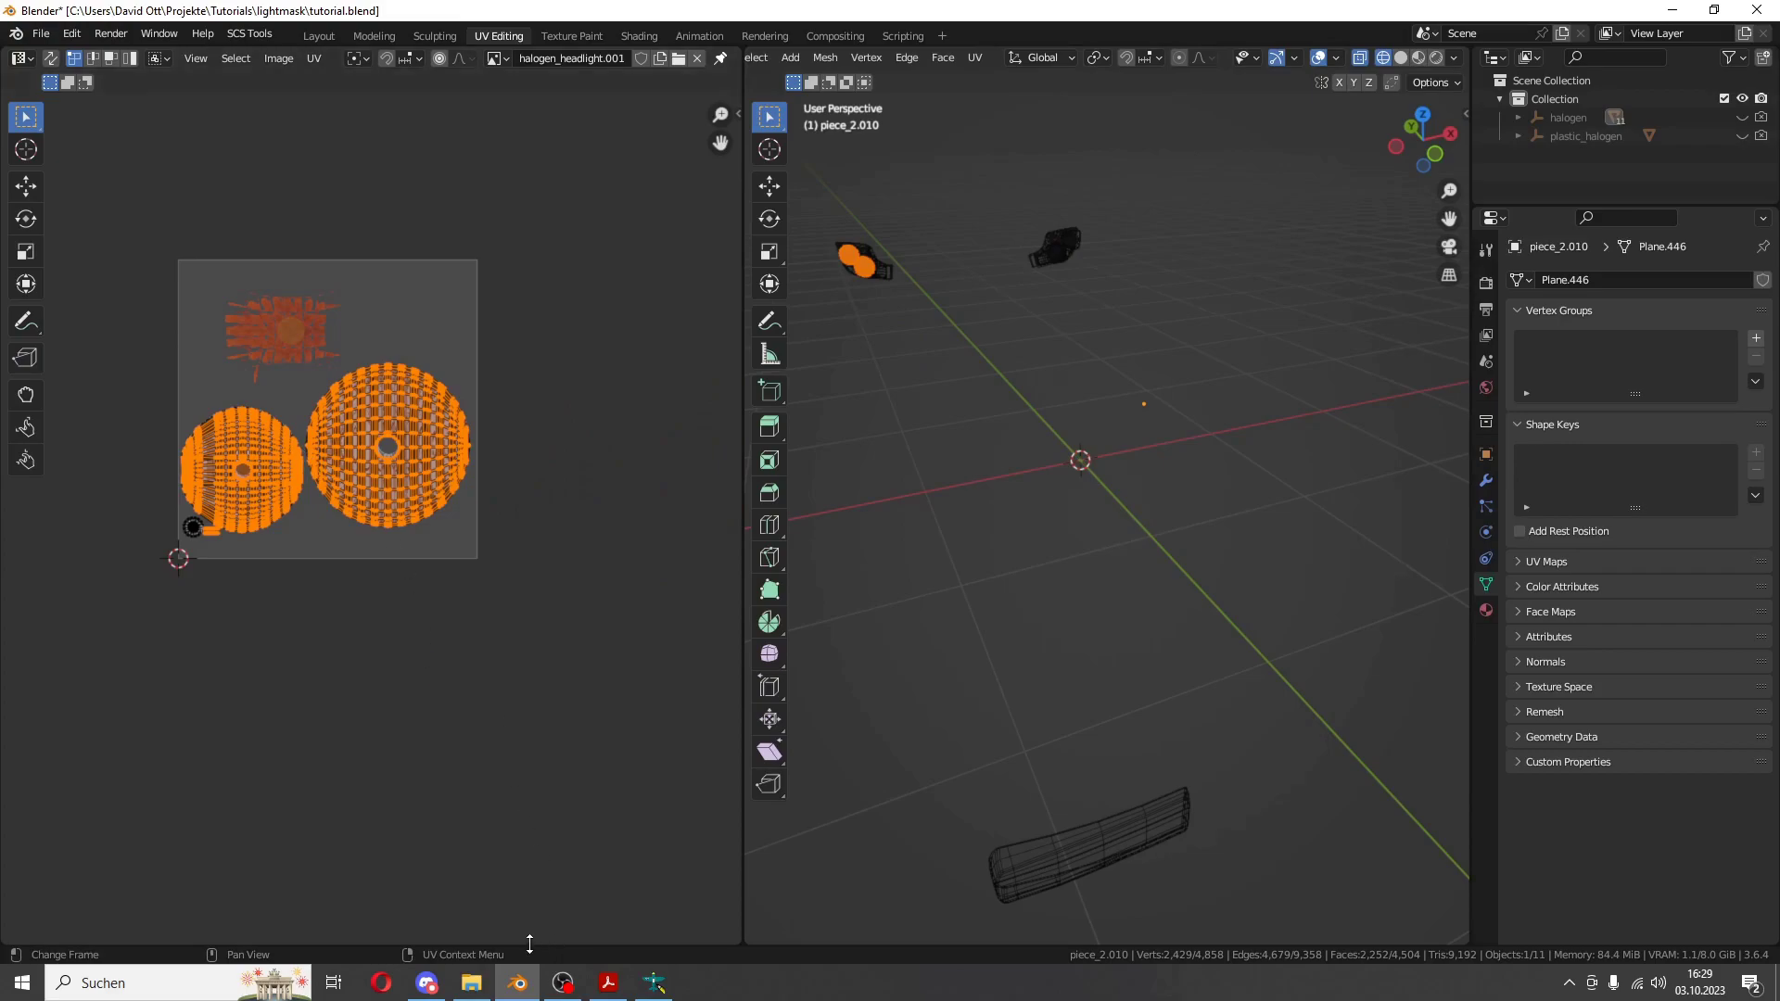
- Compare the Front Left / UV tile 1 table entries with a framed headlight's UV islands
click(609, 983)
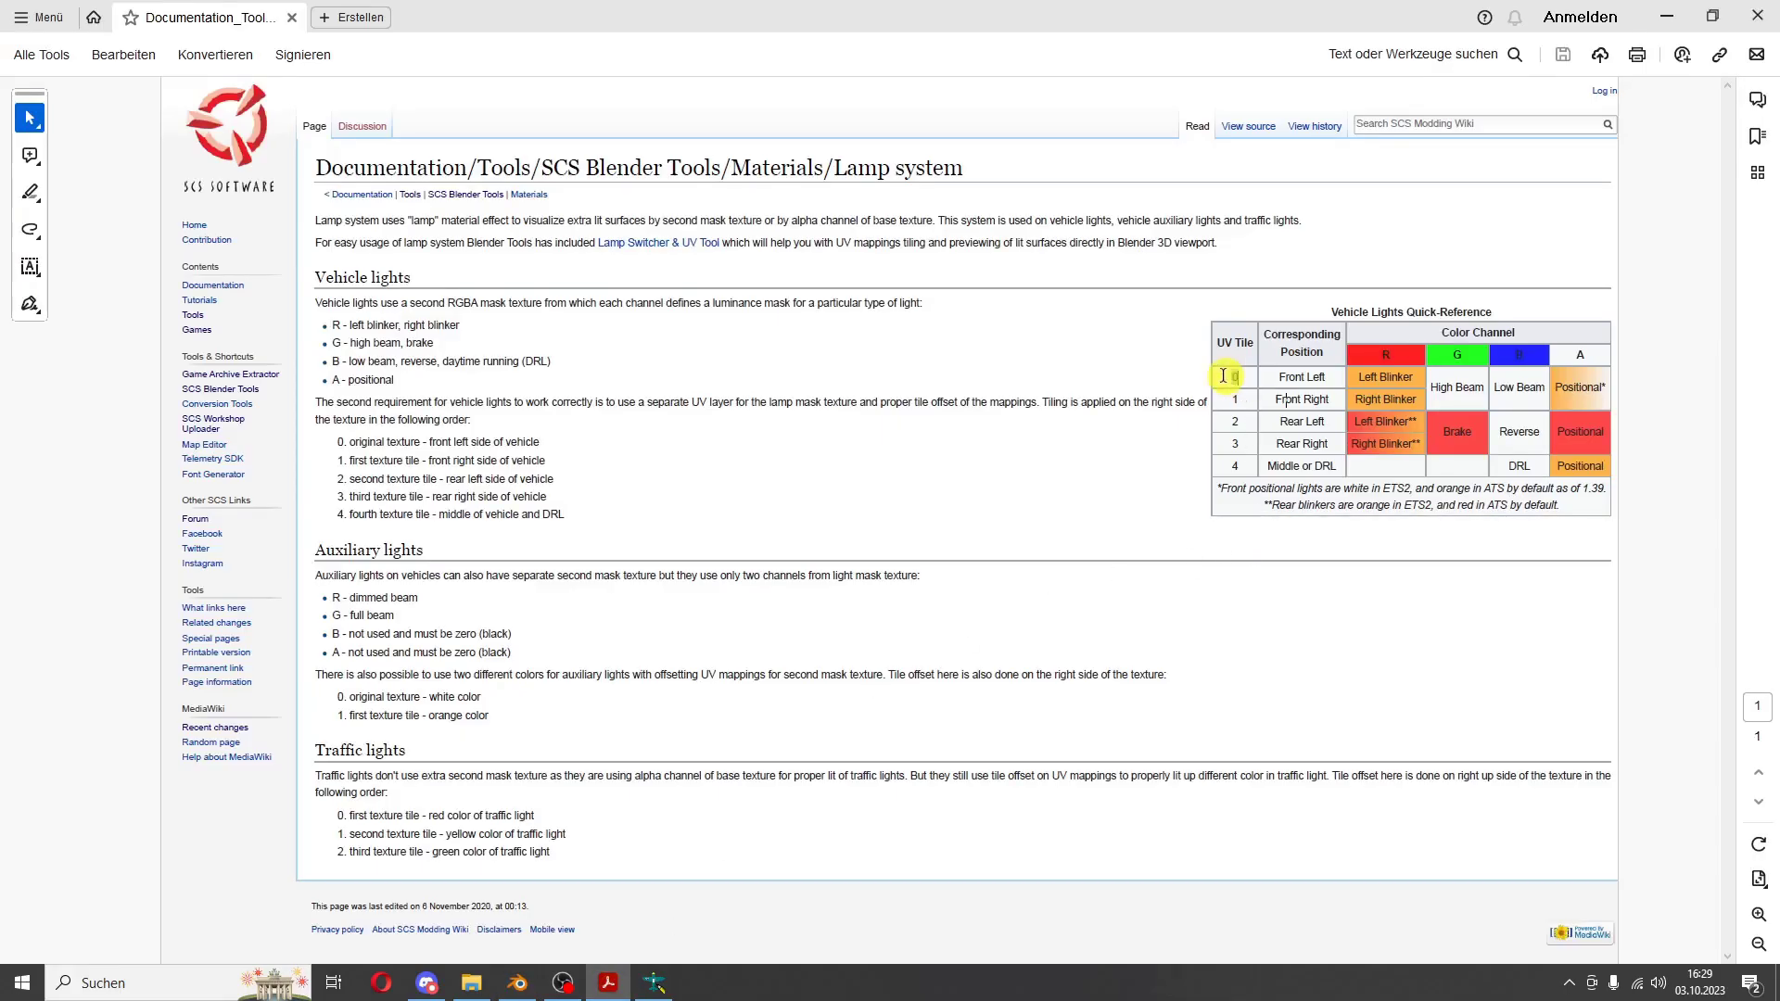
drag(1279, 377, 1314, 378)
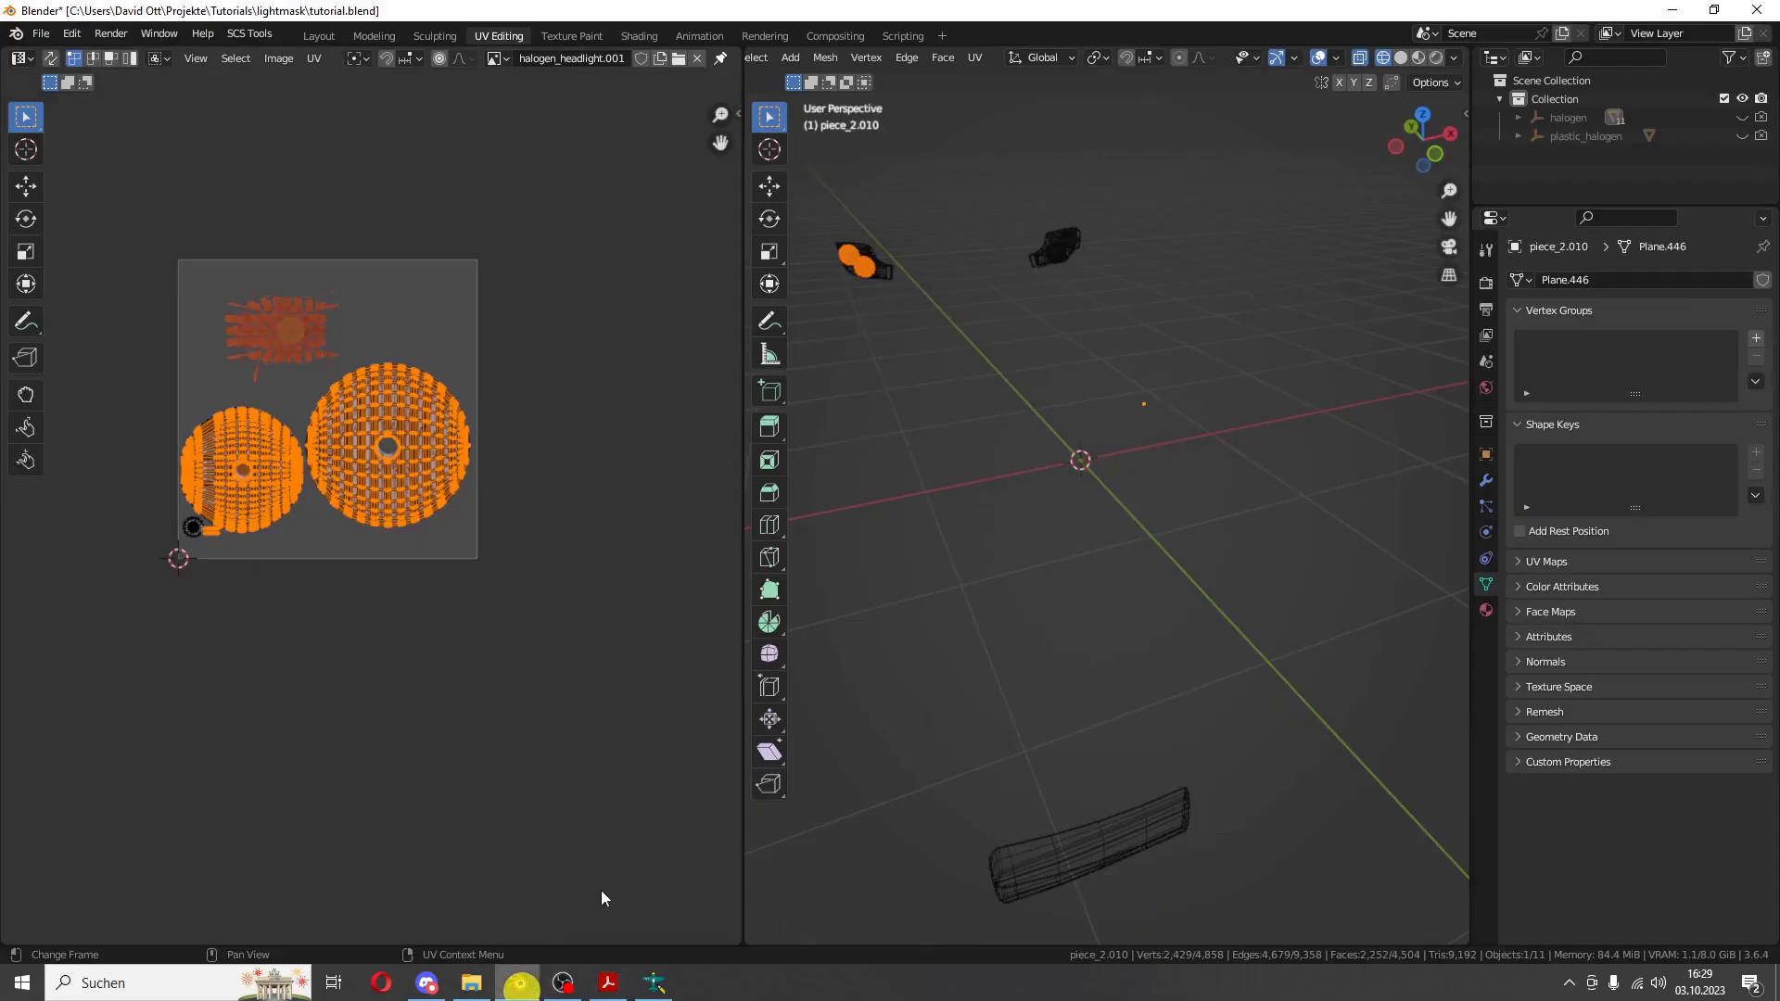
click(517, 983)
drag(976, 170, 1191, 422)
mouse_move(995, 289)
middle_down()
mouse_move(1128, 330)
mouse_move(1151, 392)
mouse_move(1125, 443)
middle_up()
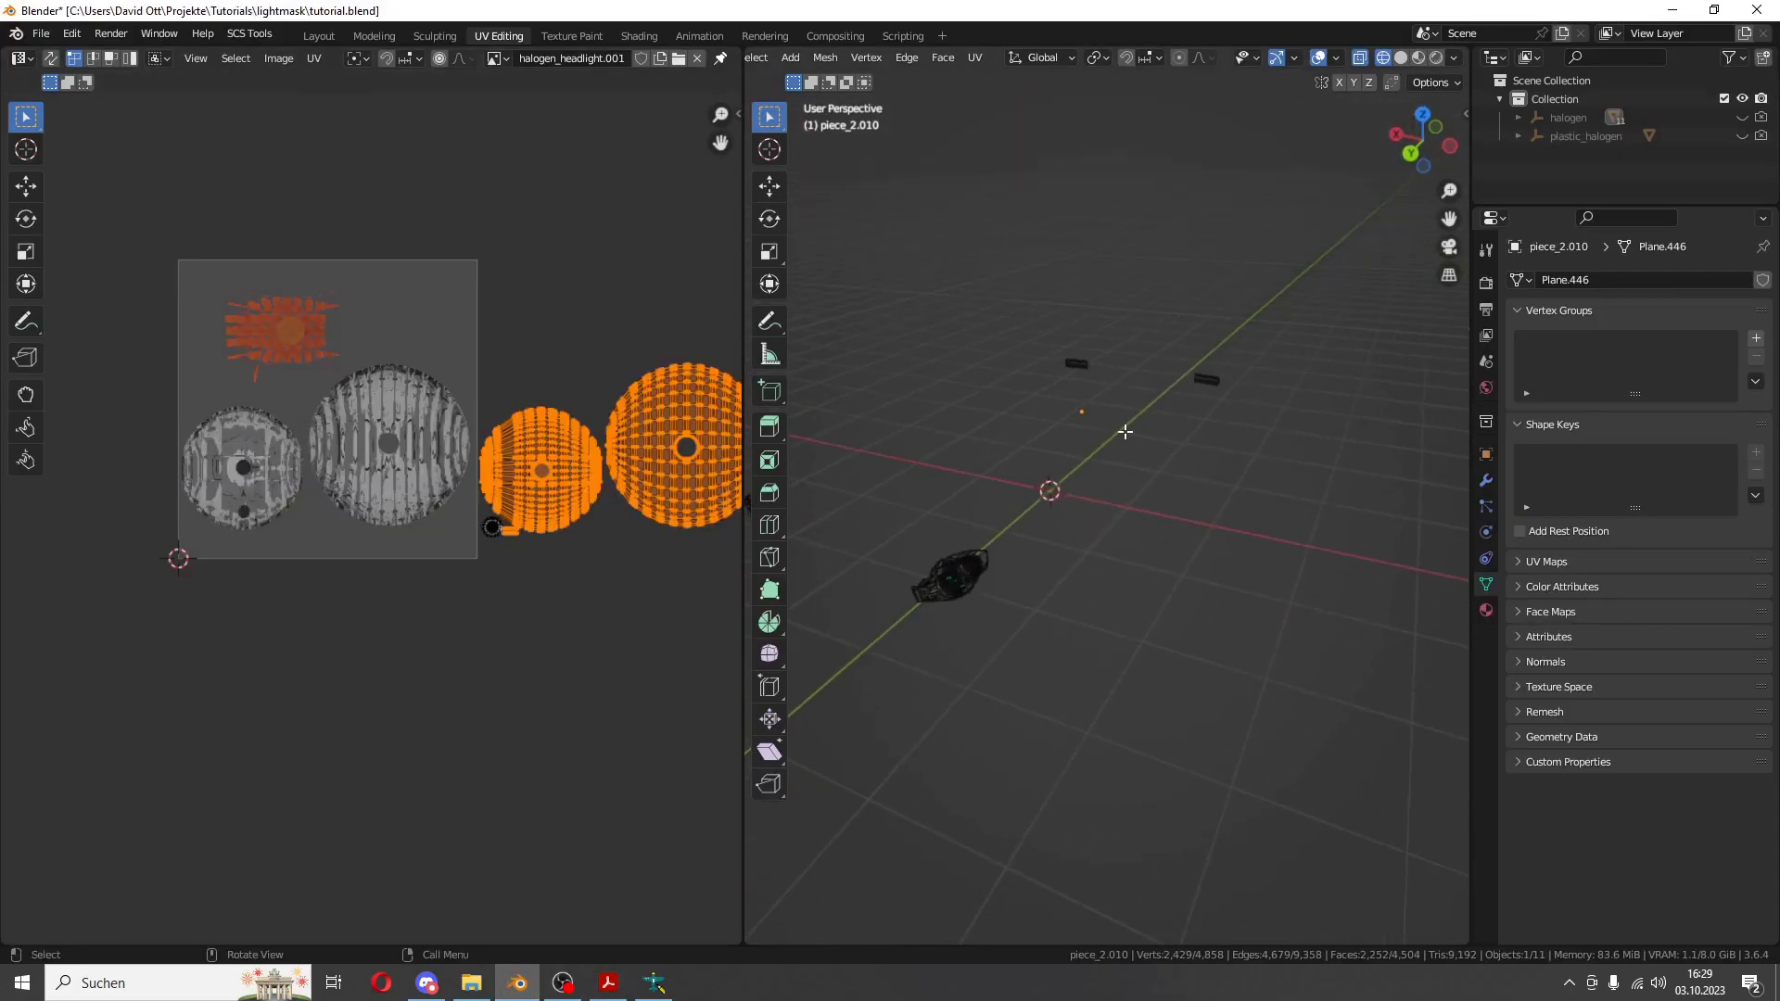
key(KP_Decimal)
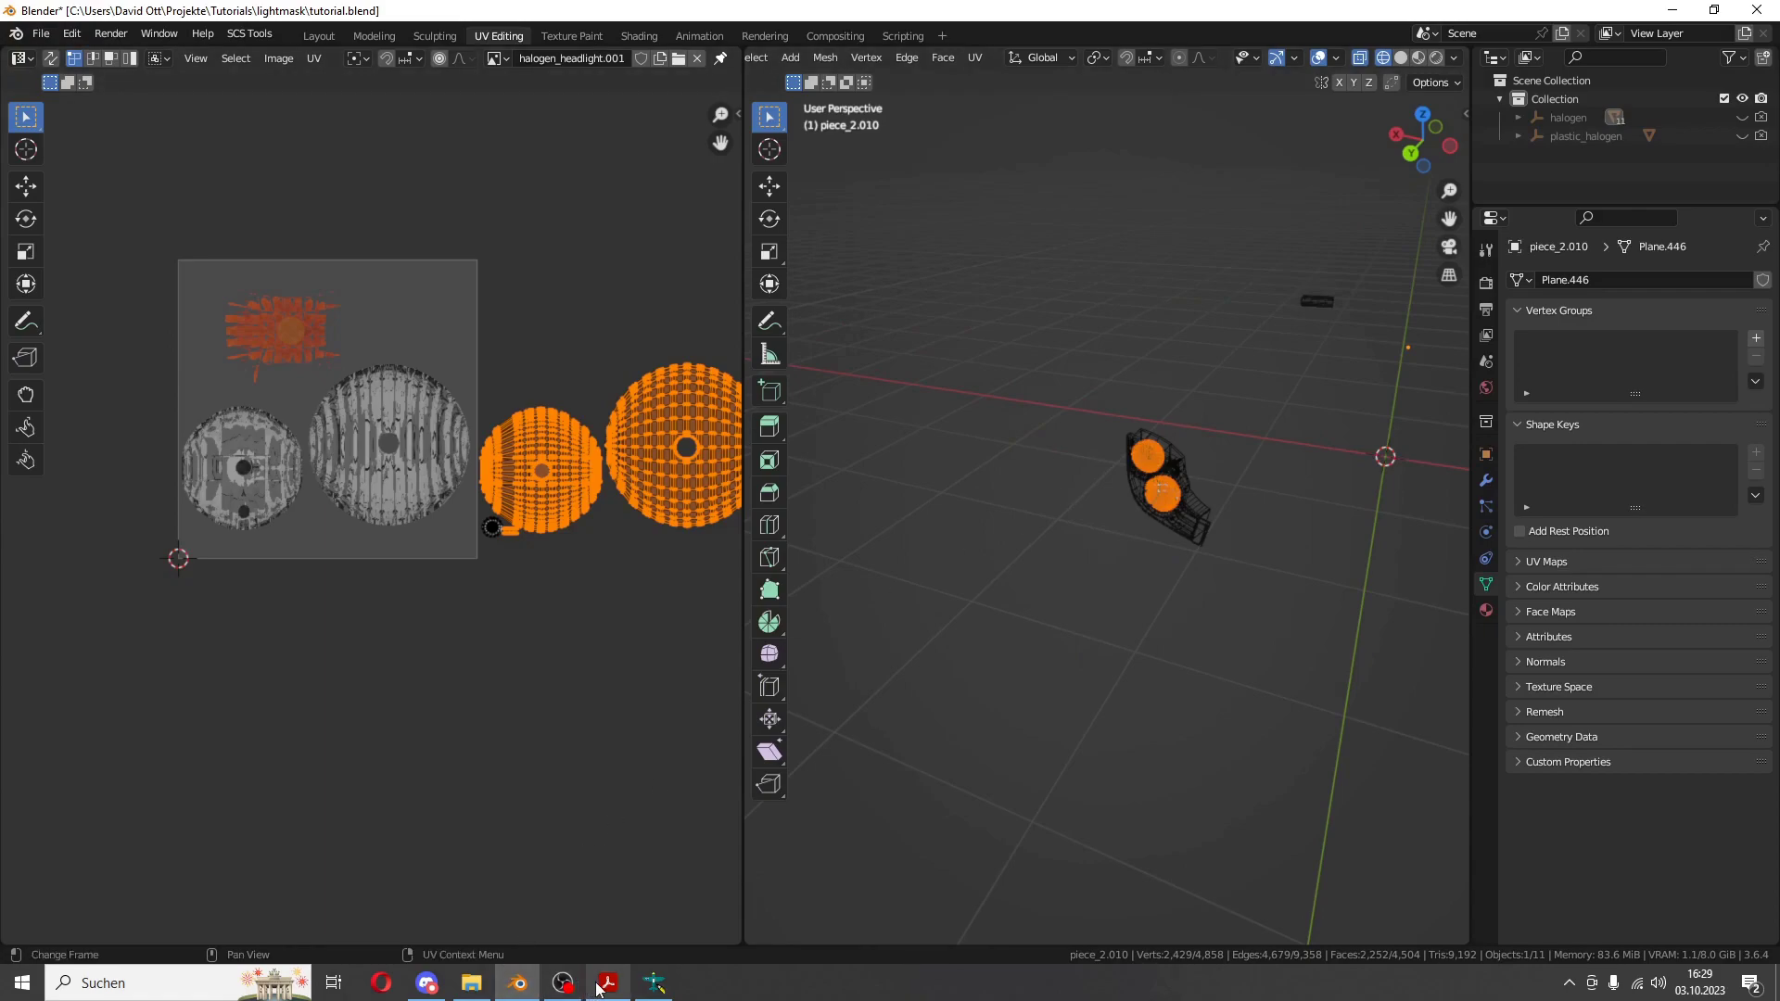
scroll(539, 446, up, 2)
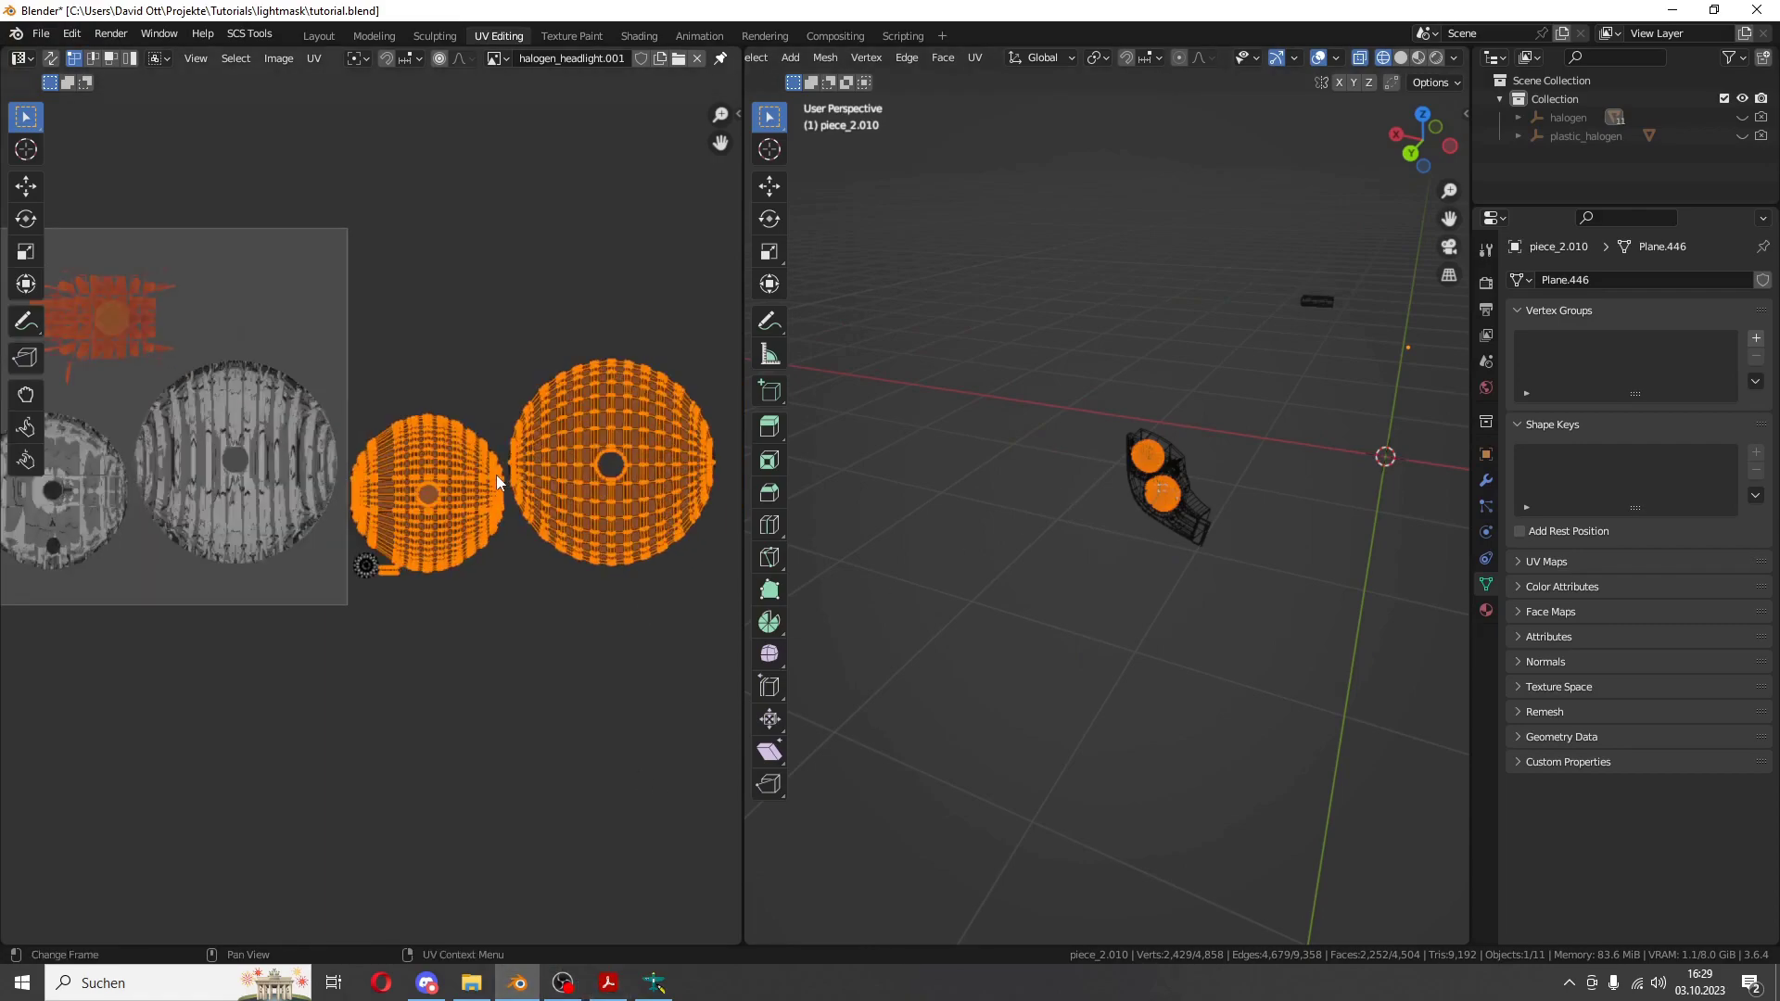
click(614, 990)
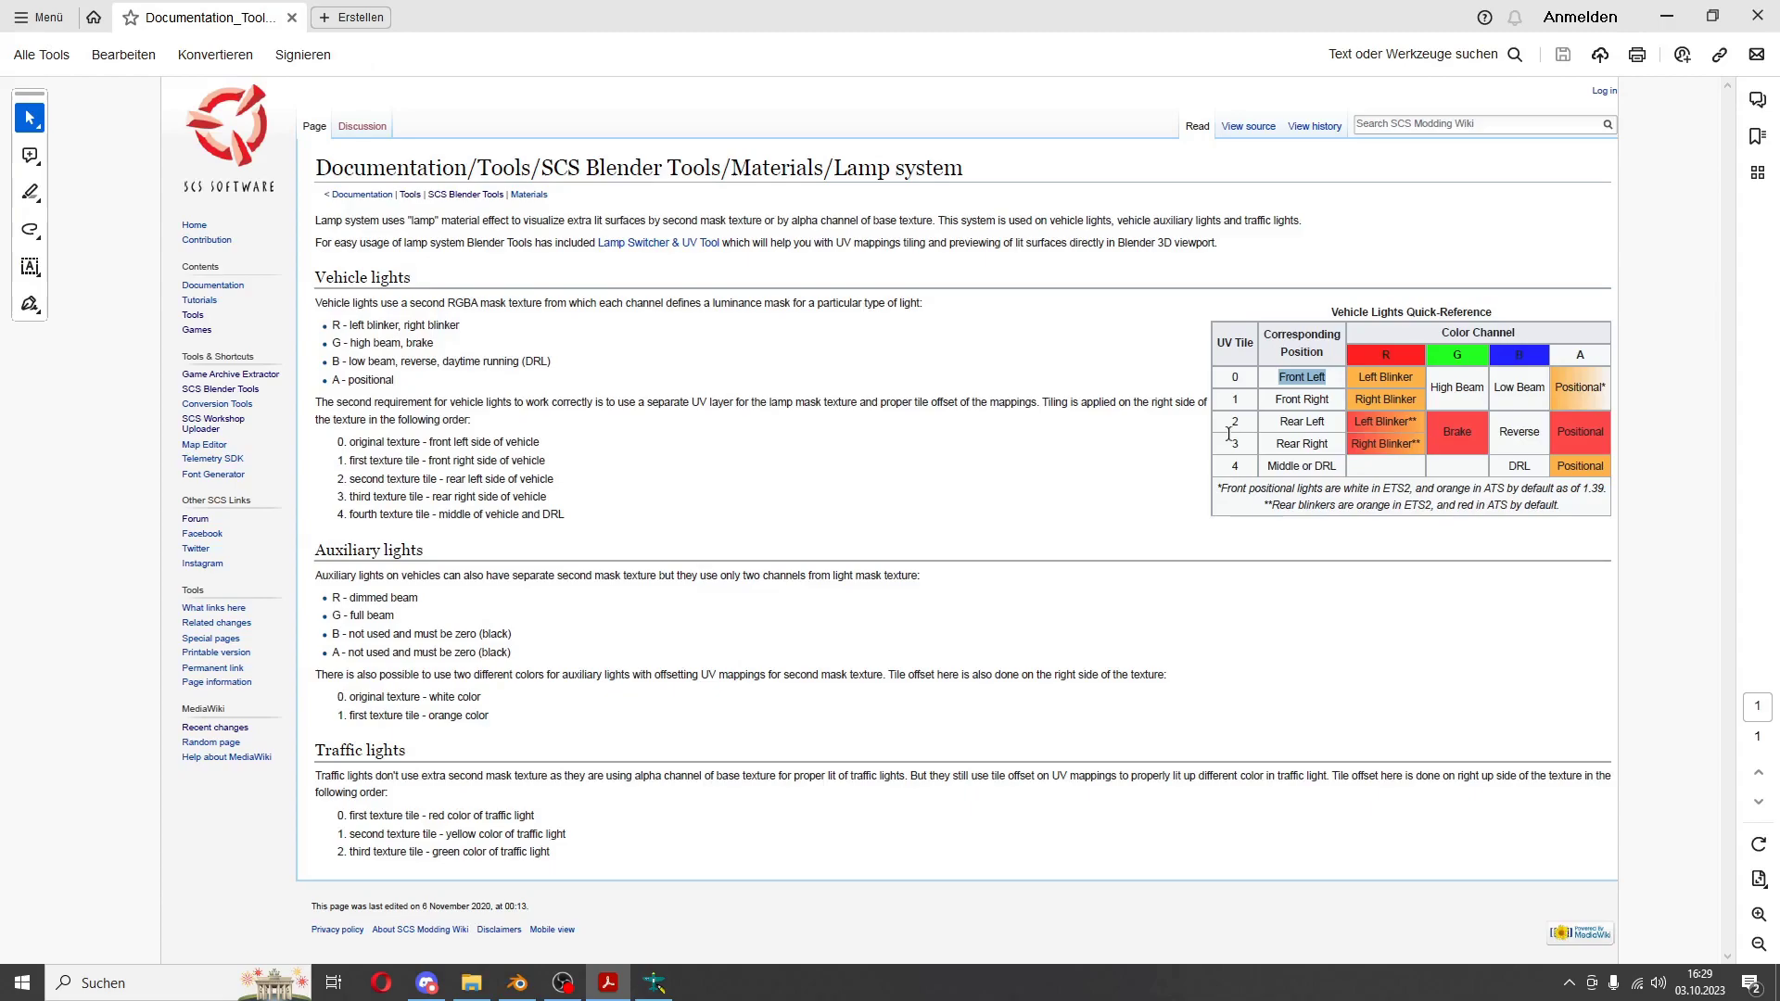
double_click(1235, 399)
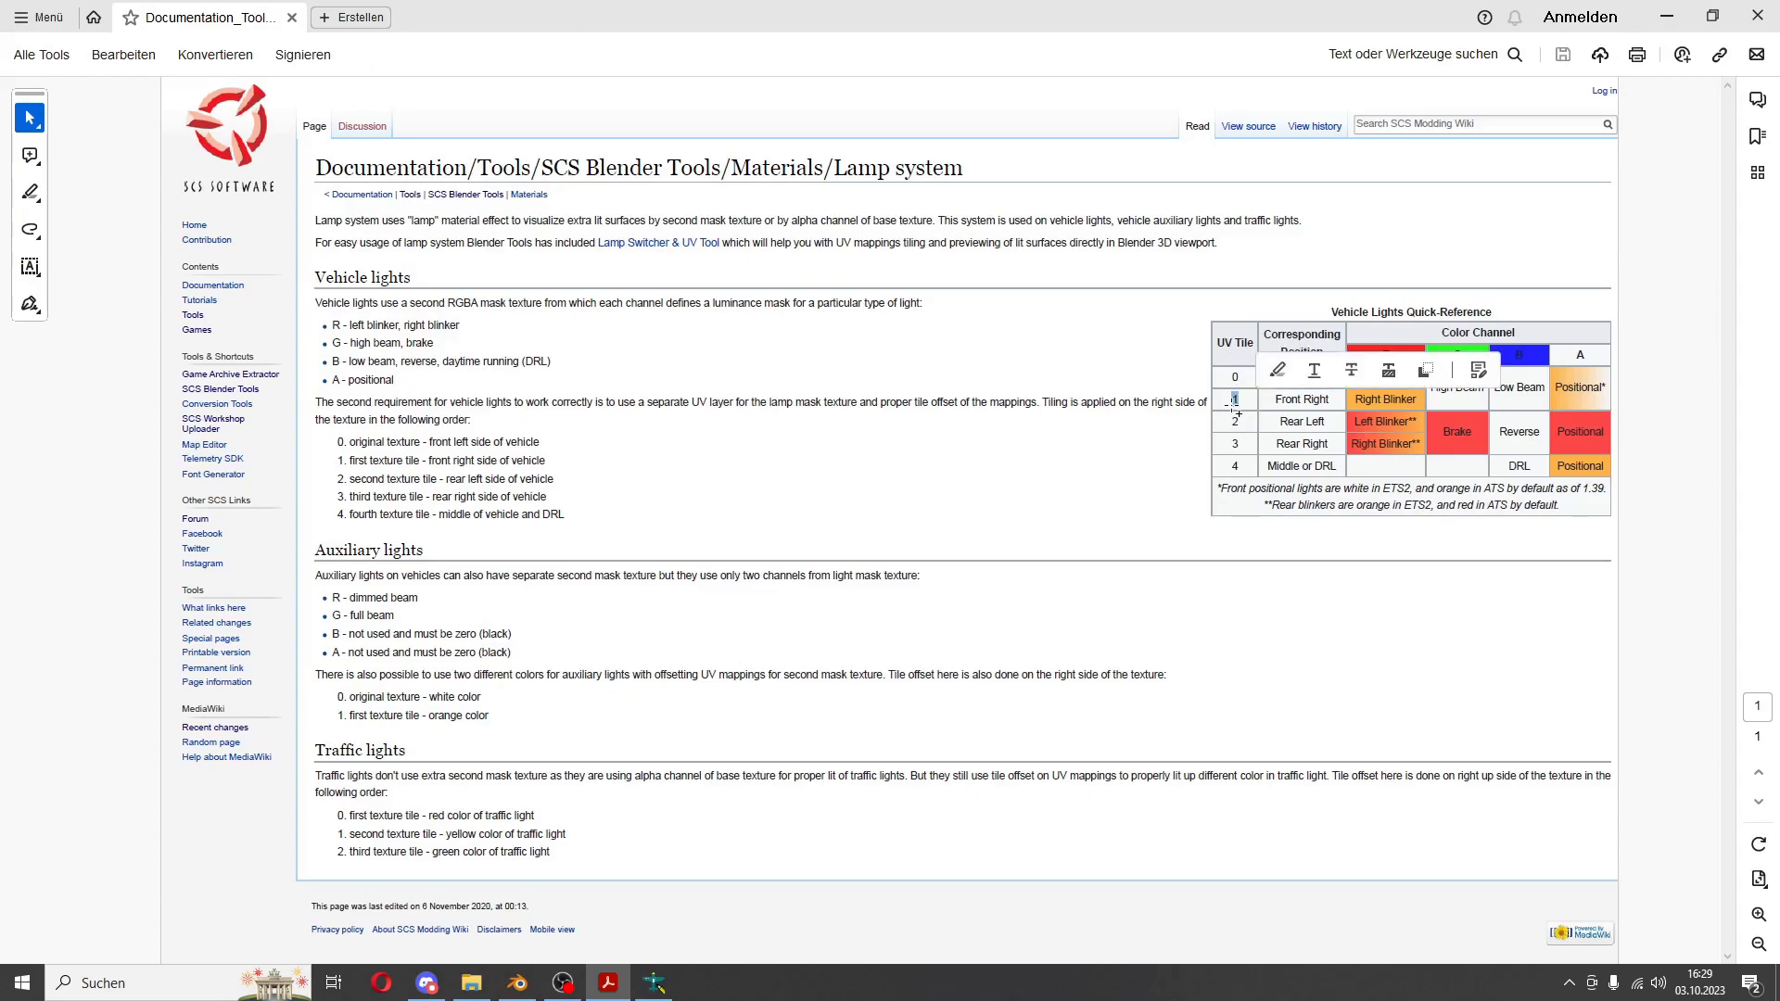
- Return to Object Mode and frame the reflector mesh in the 3D view
click(517, 982)
scroll(610, 413, down, 2)
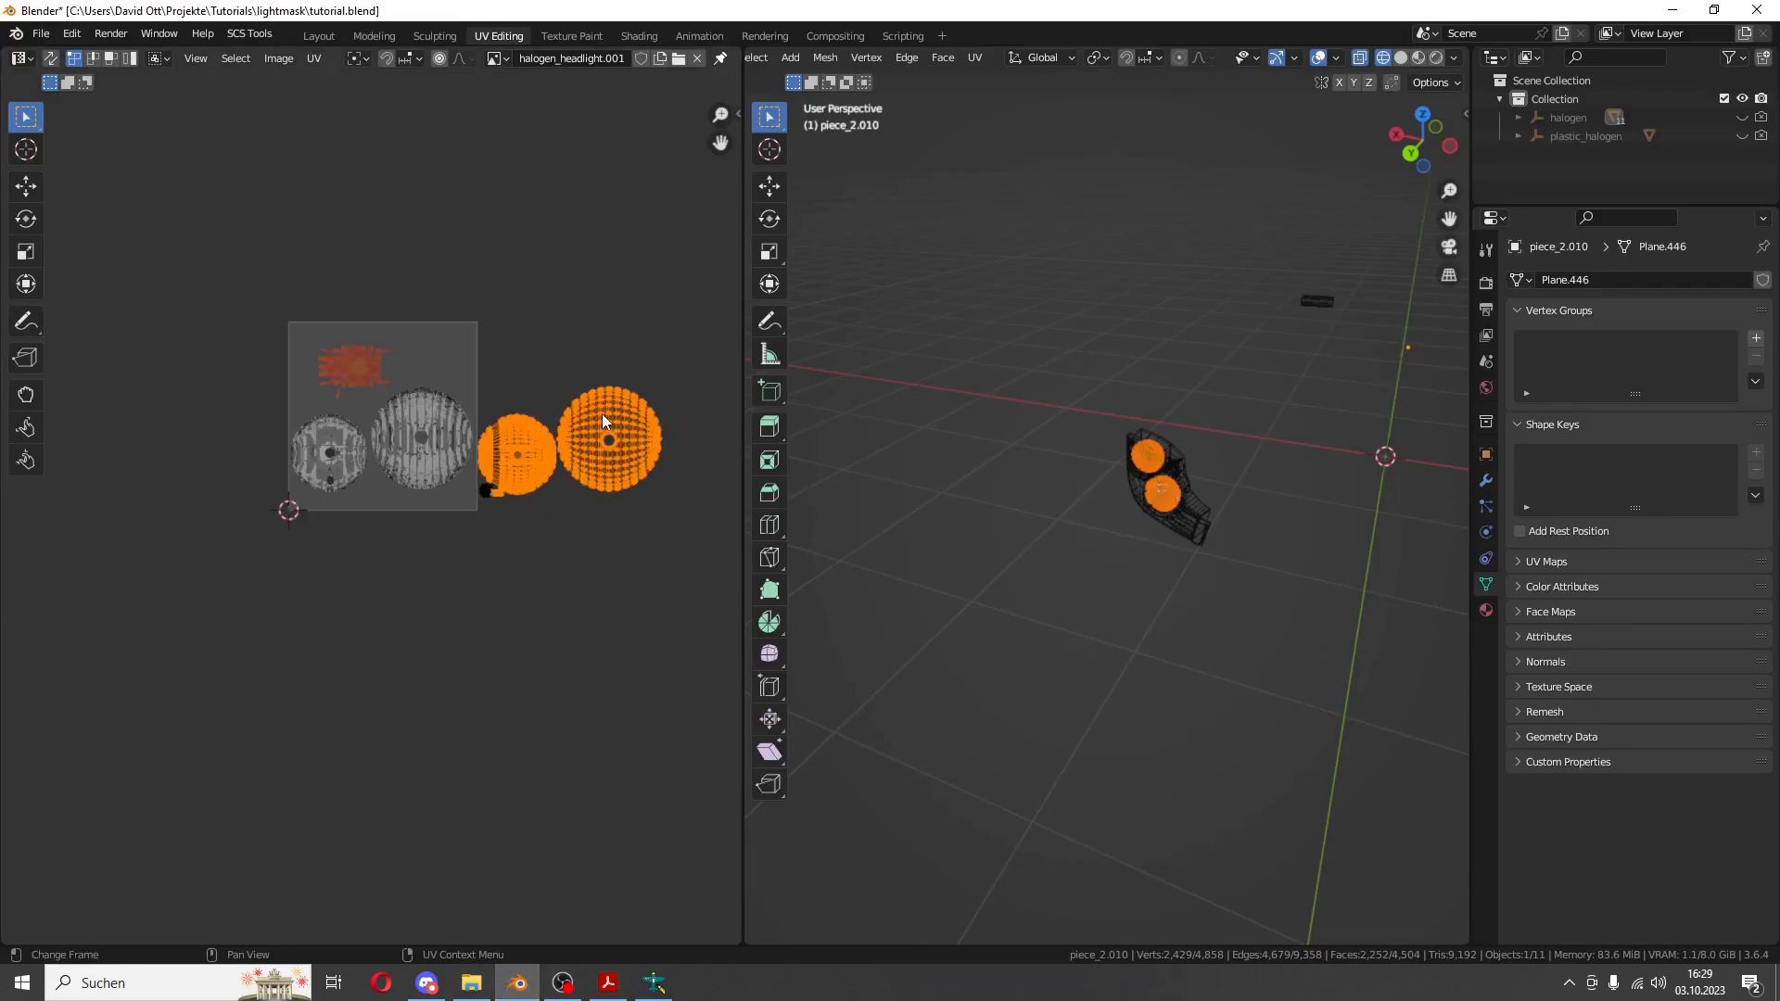
mouse_move(1020, 446)
middle_down()
mouse_move(1107, 446)
mouse_move(1054, 477)
middle_up()
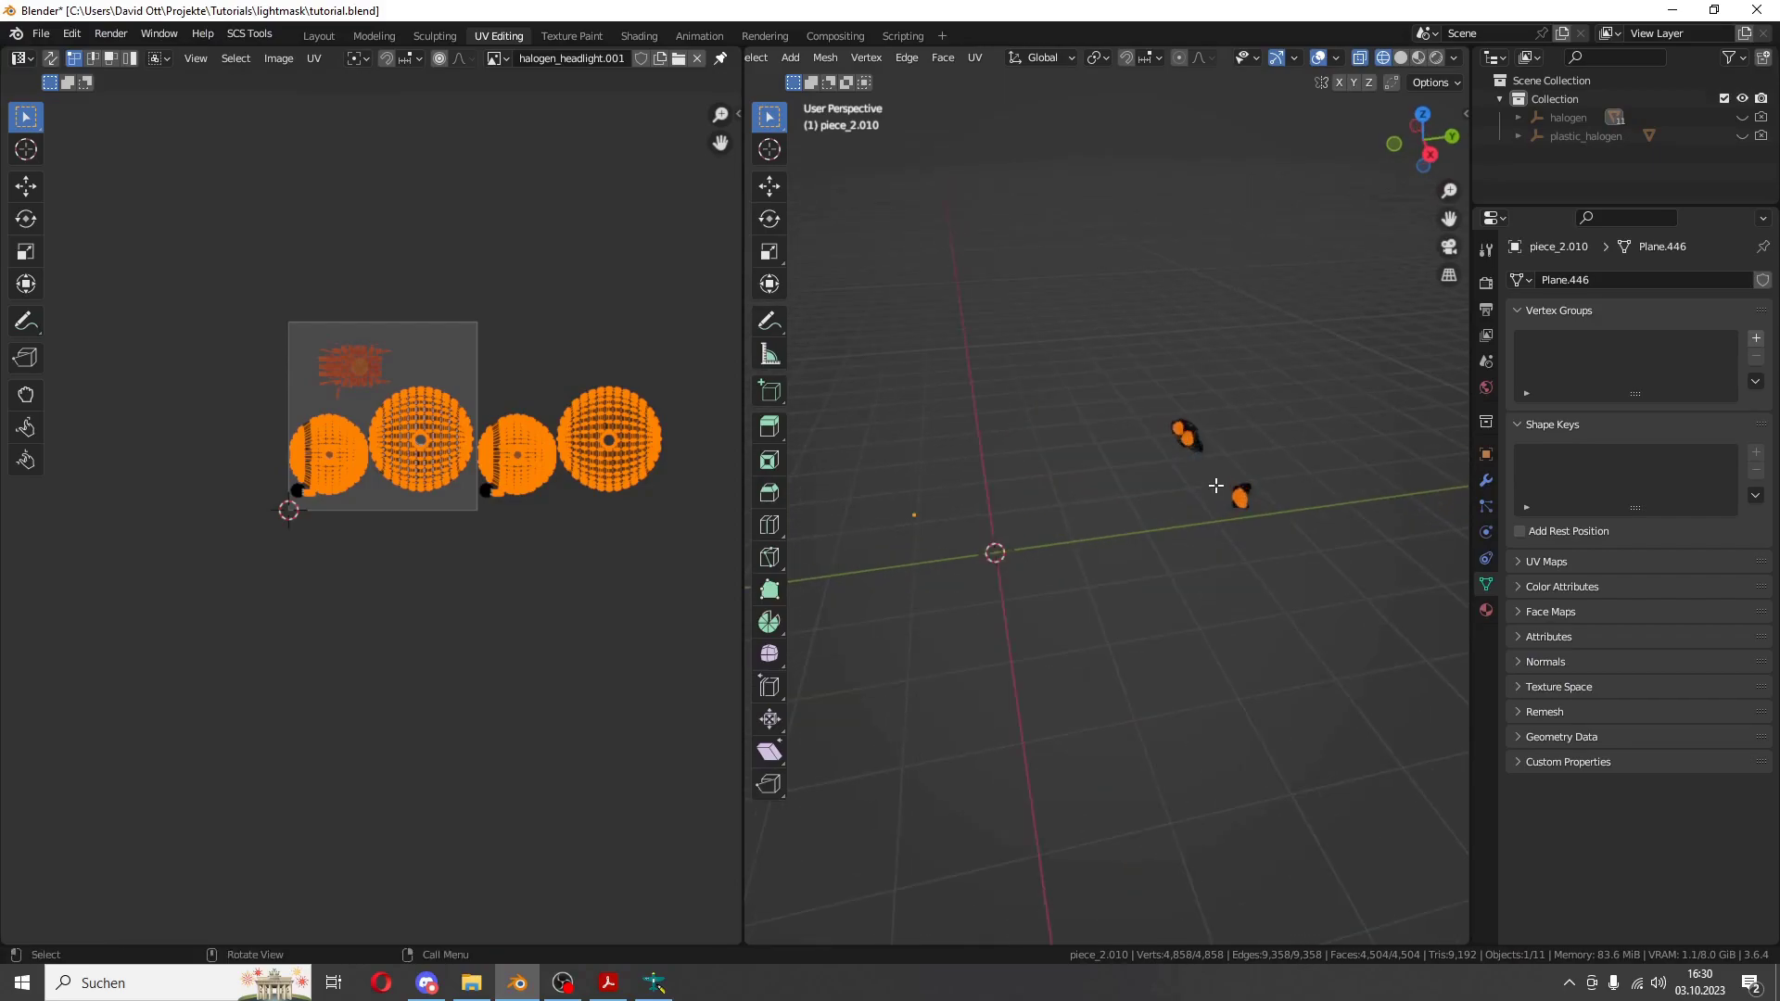
scroll(1125, 492, up, 4)
scroll(799, 60, up, 3)
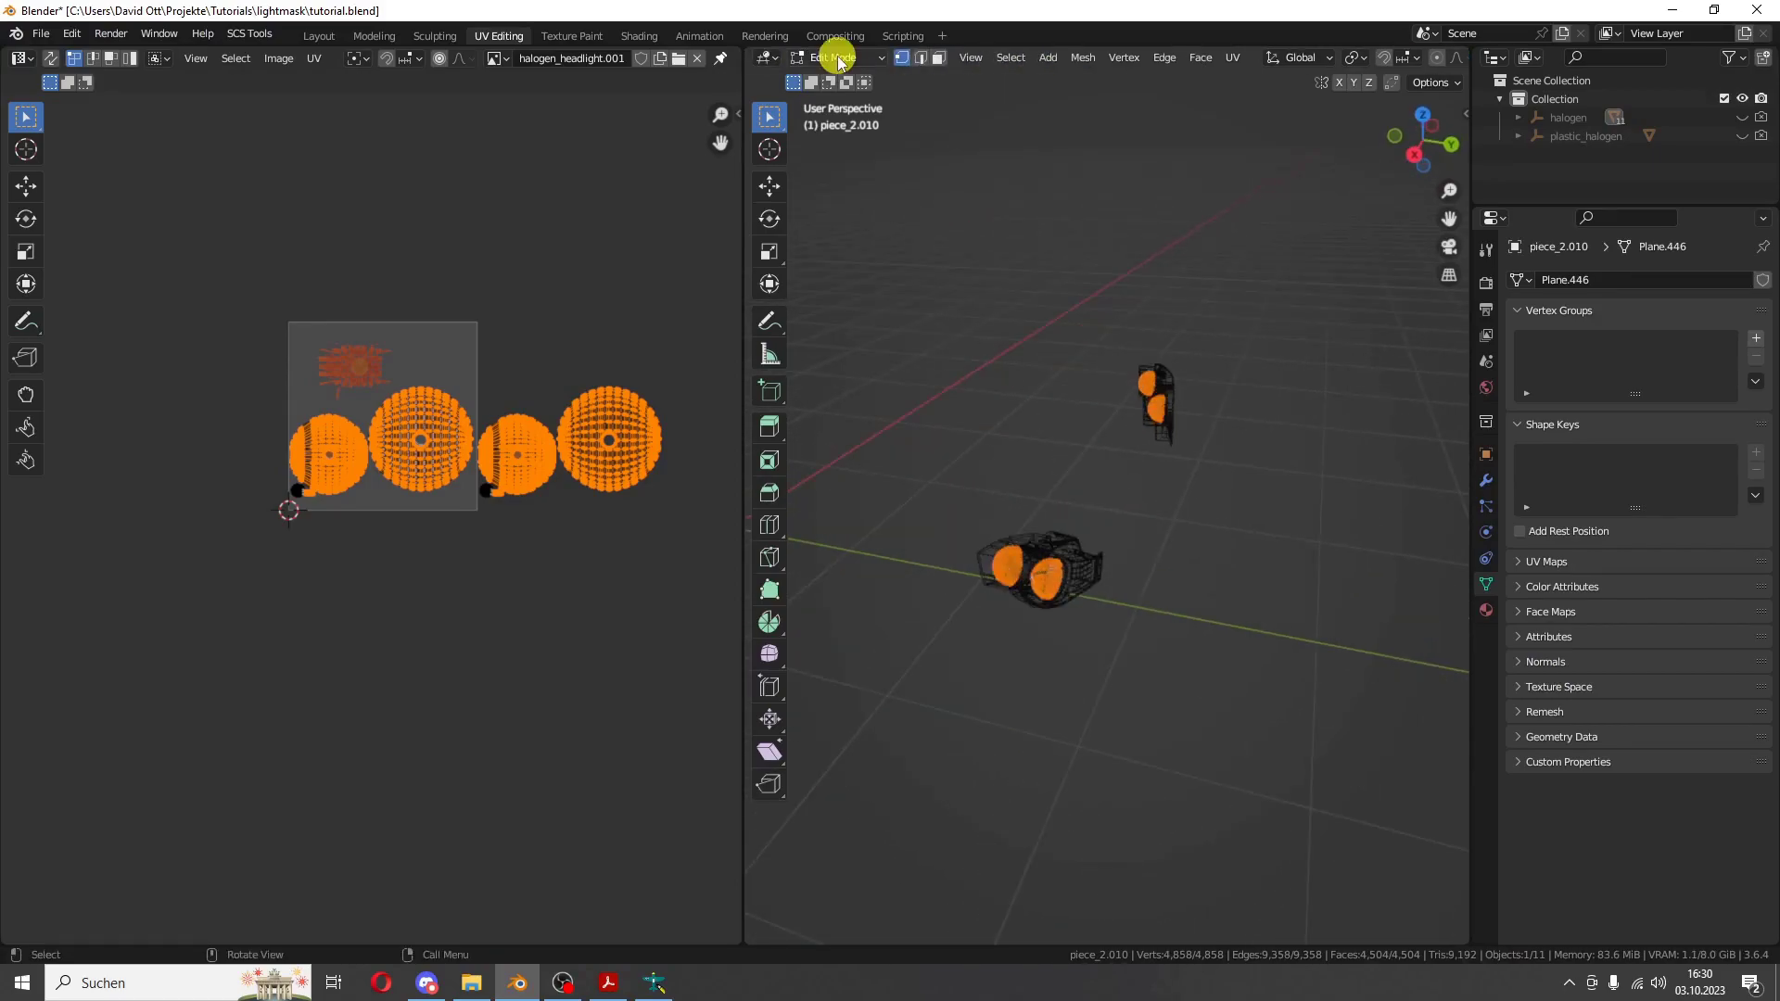
click(835, 58)
click(835, 71)
middle_drag(835, 71, 1082, 373)
key(KP_Decimal)
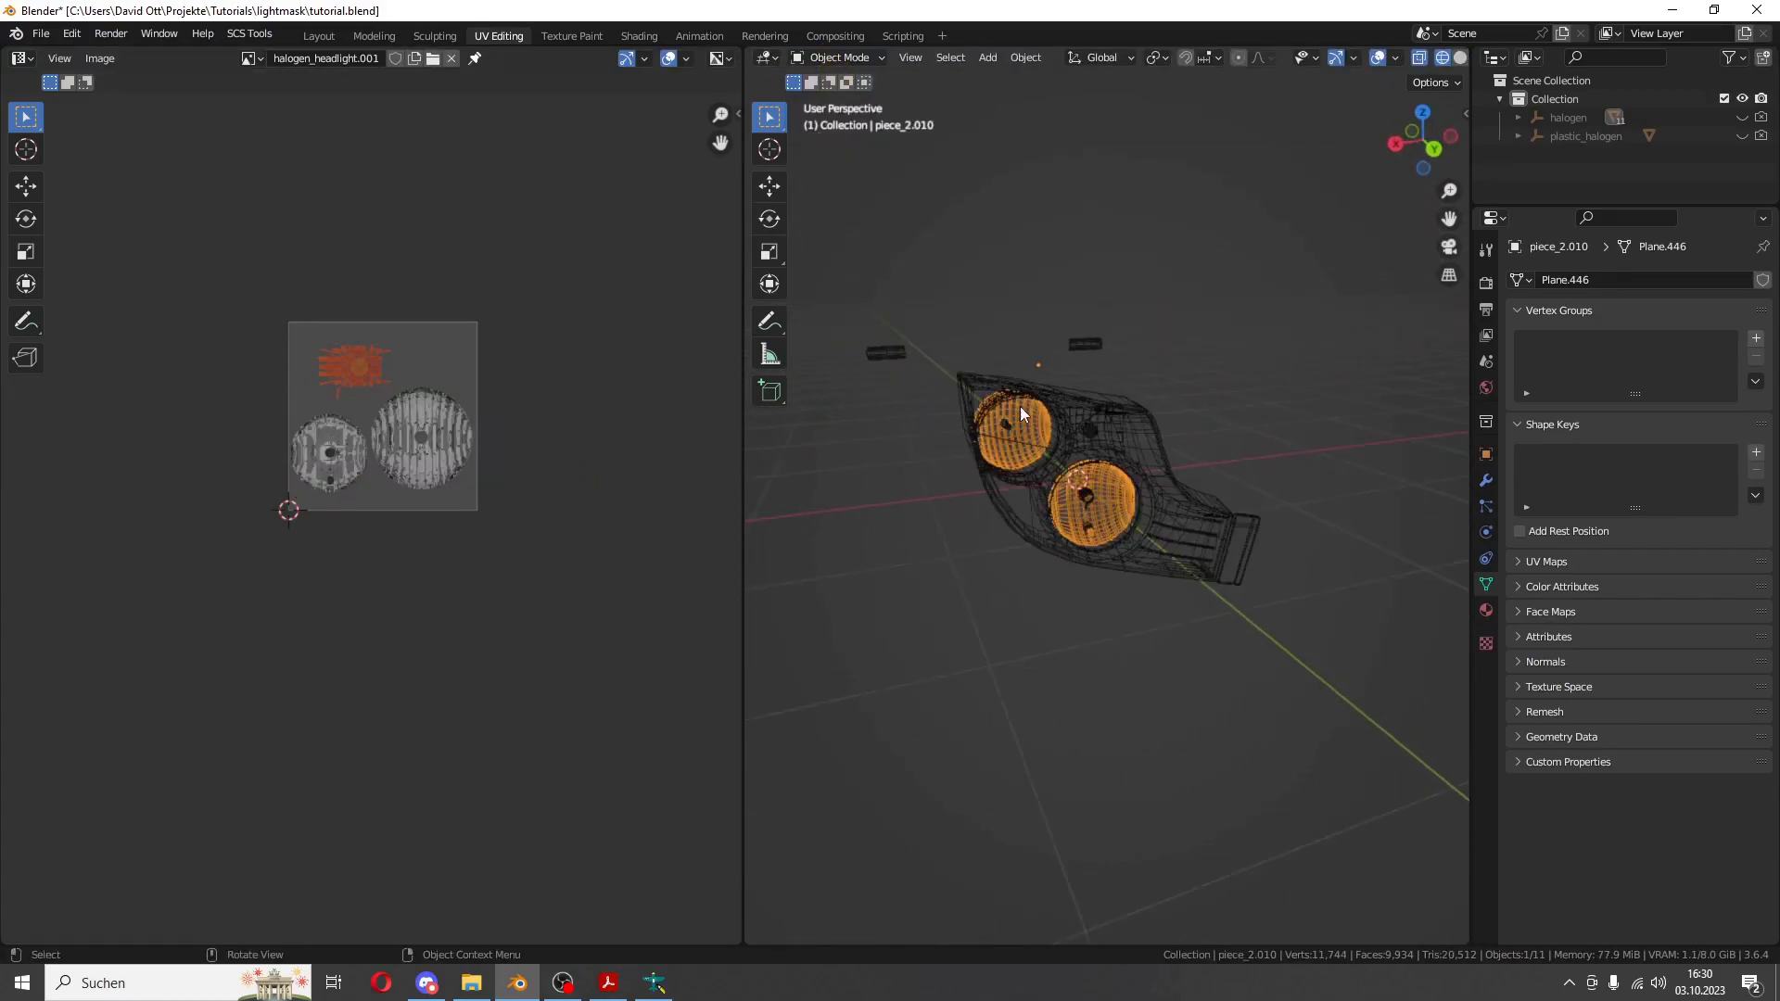
scroll(972, 400, down, 6)
- Select piece_1.006, enter Edit Mode and box-select one headlight's lamp faces
click(1084, 410)
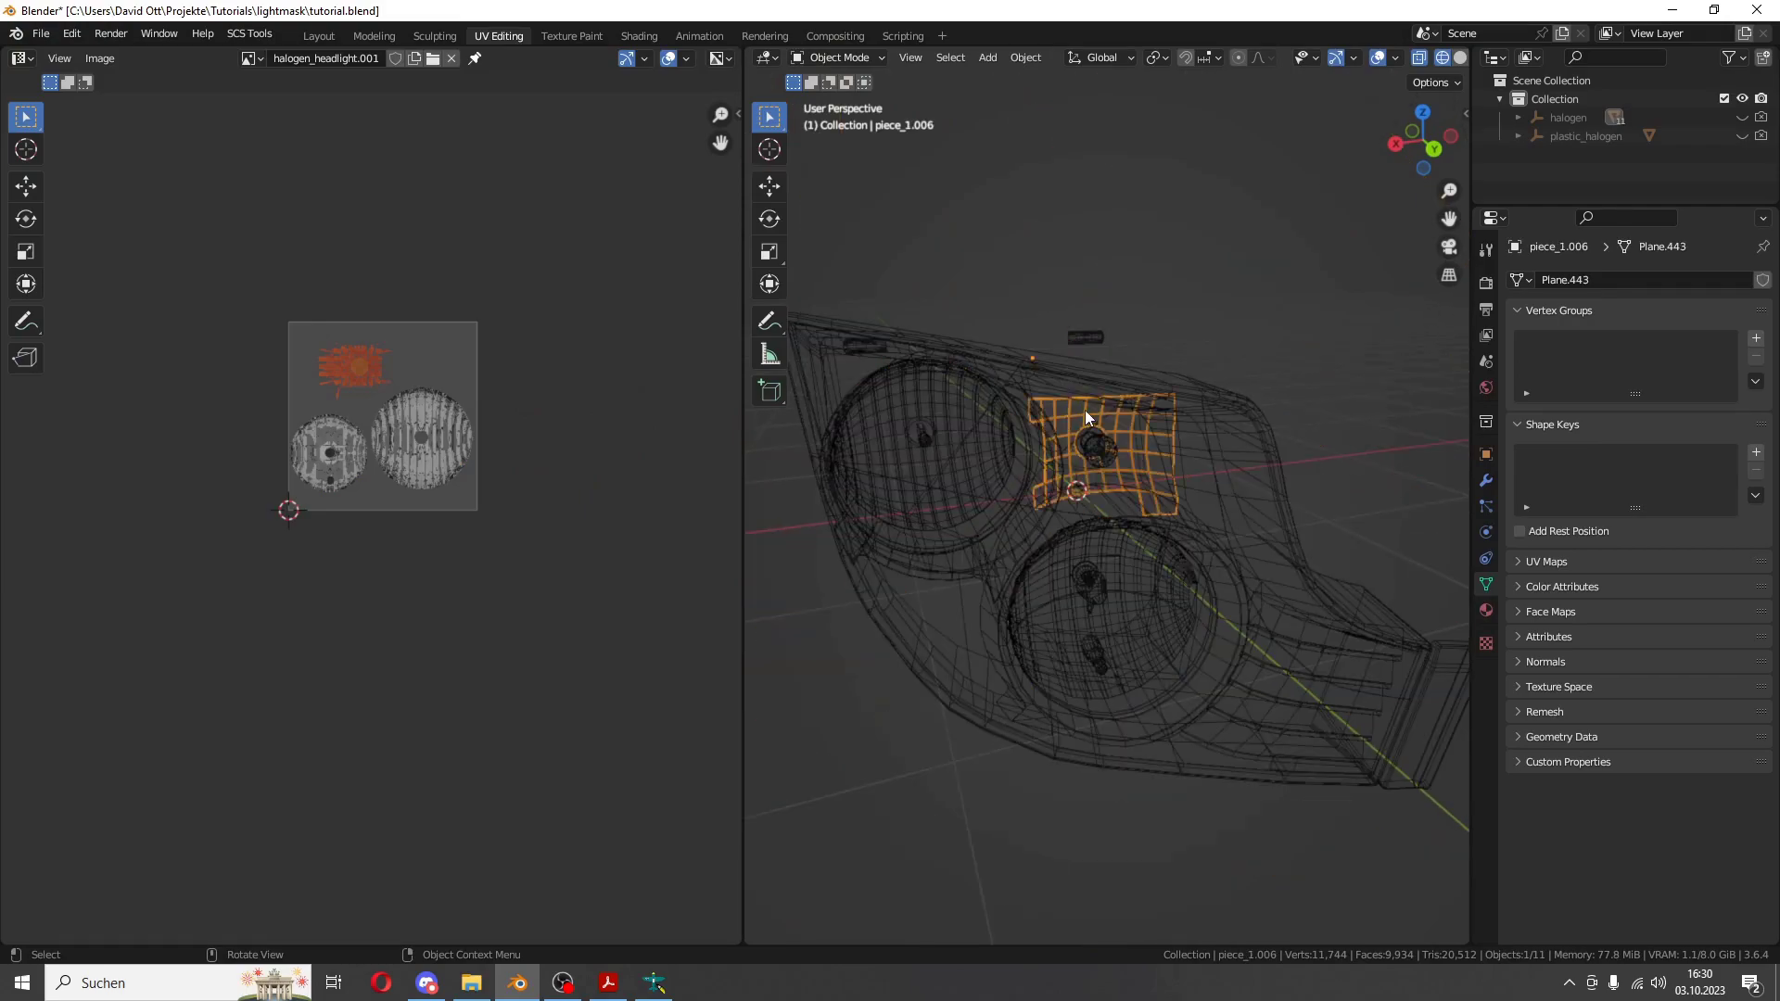
click(839, 59)
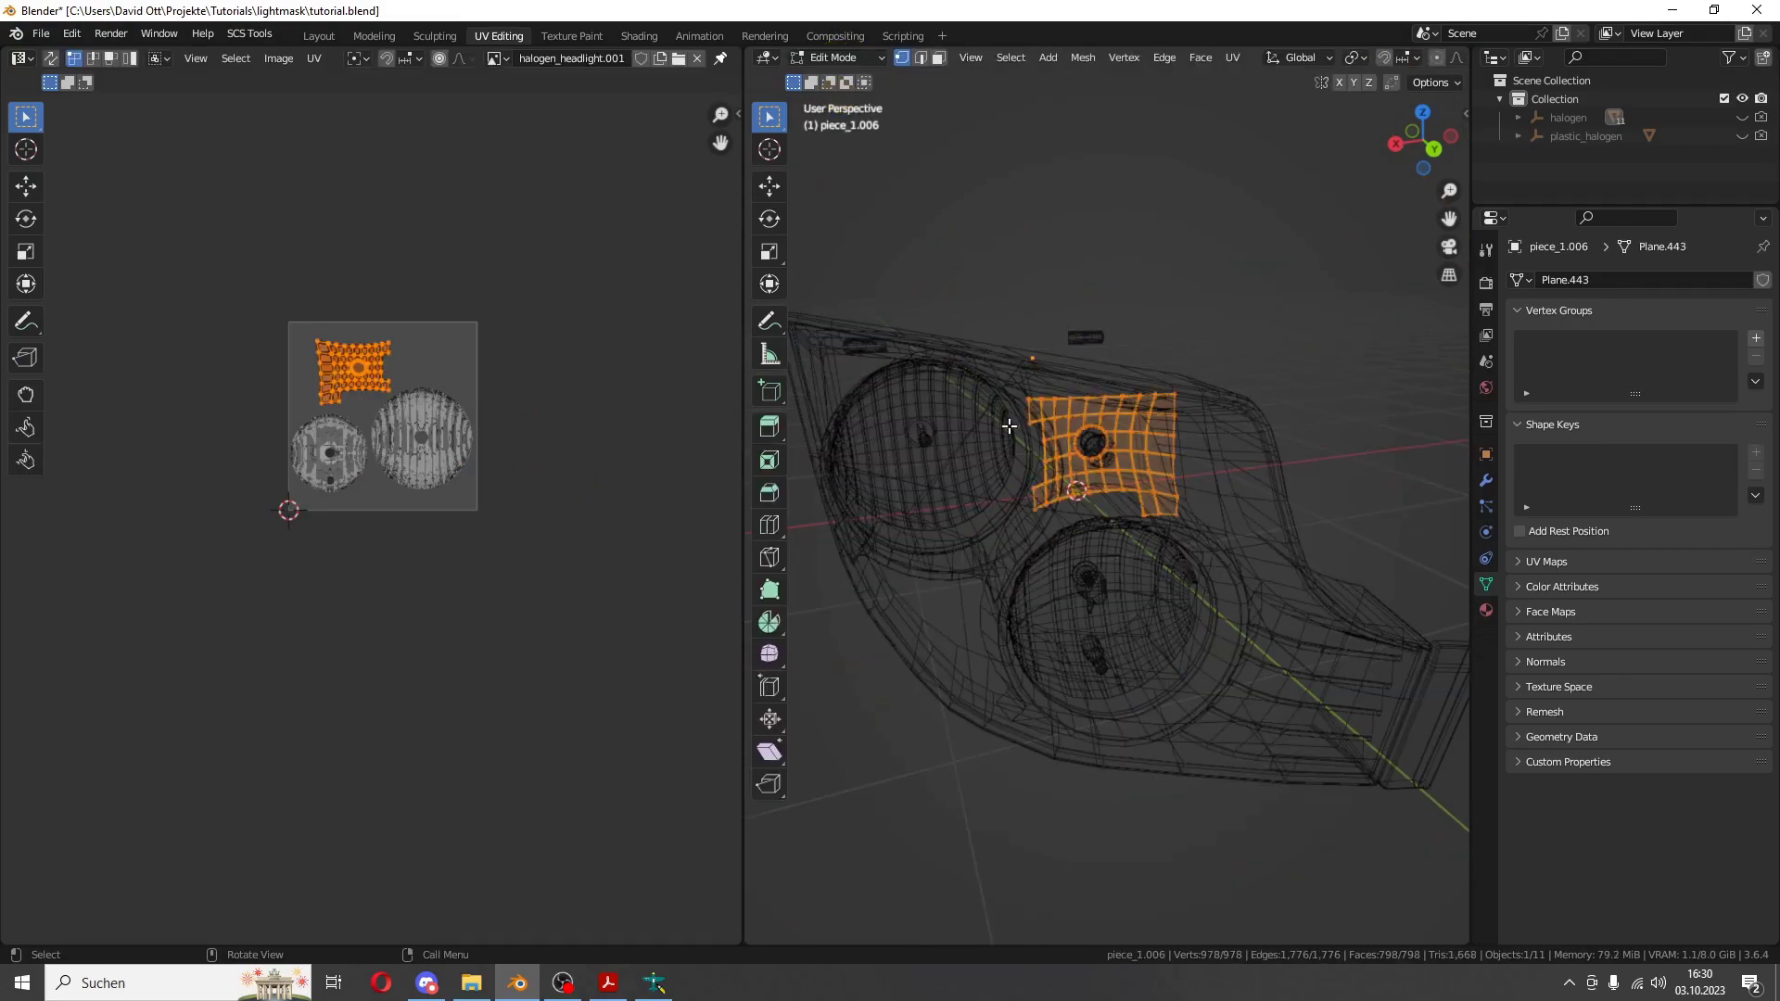
scroll(1002, 417, down, 6)
scroll(1002, 417, down, 2)
drag(901, 348, 1030, 593)
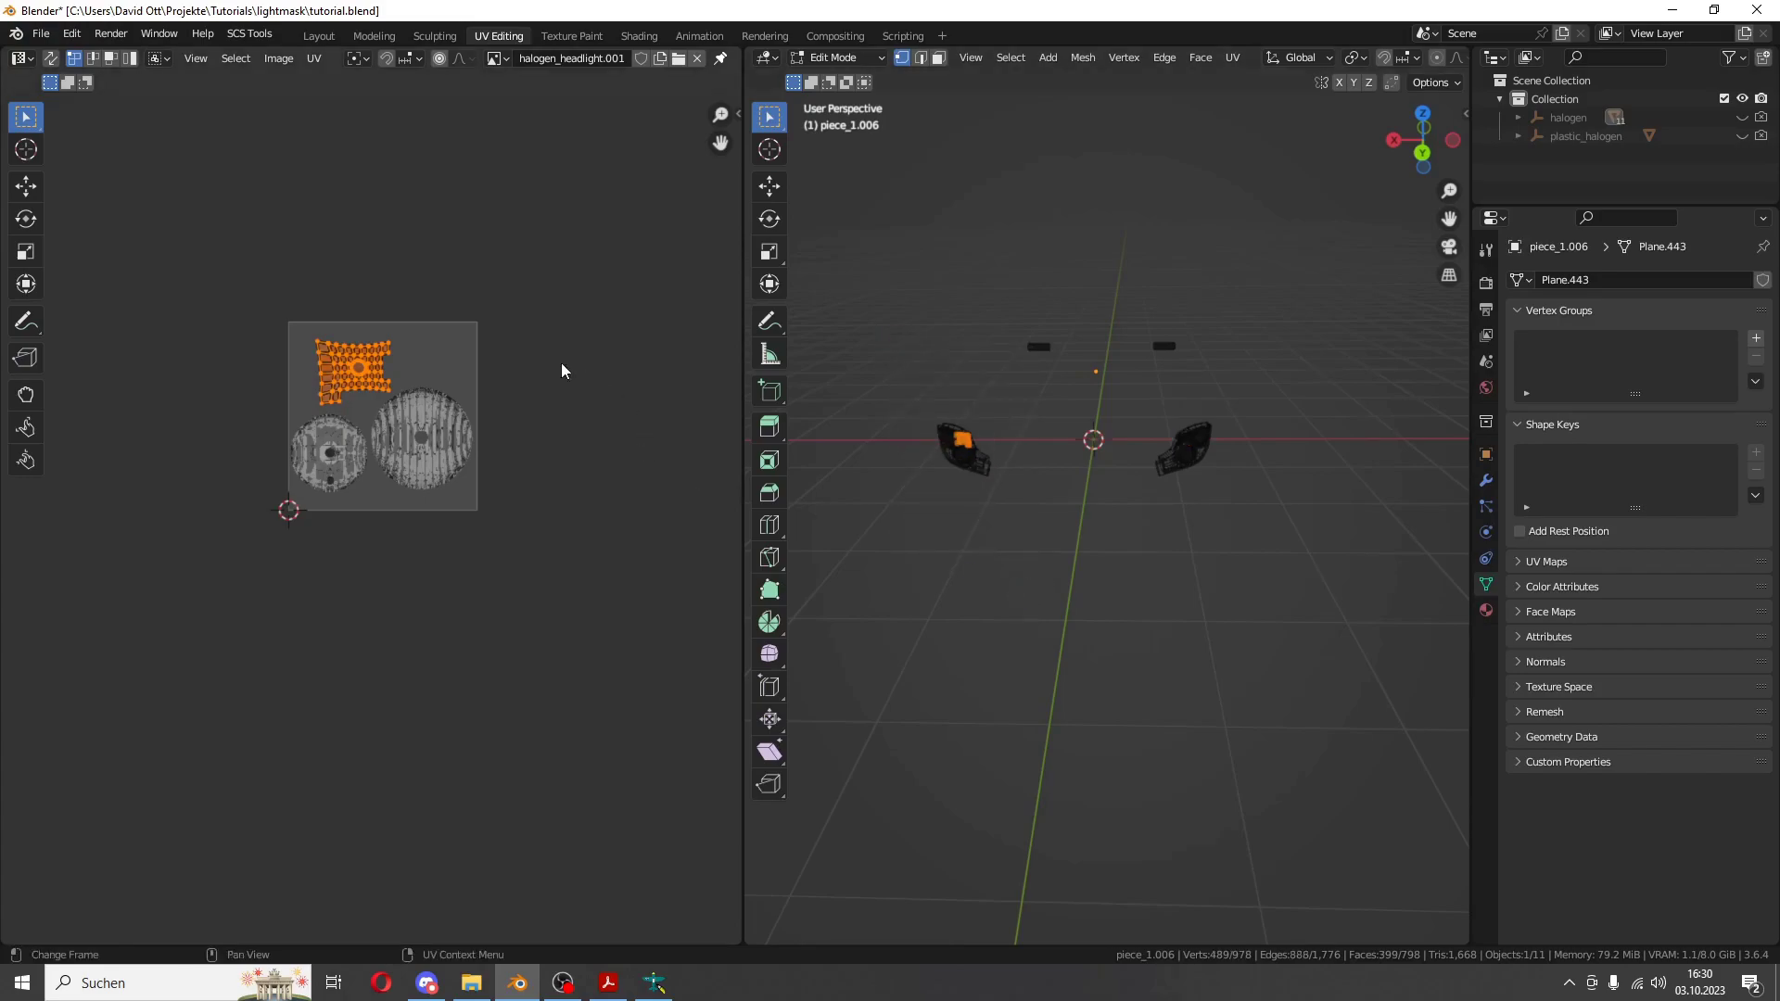
- Assign those faces to the Front Right tile and the other headlight's faces to Front Left
click(273, 36)
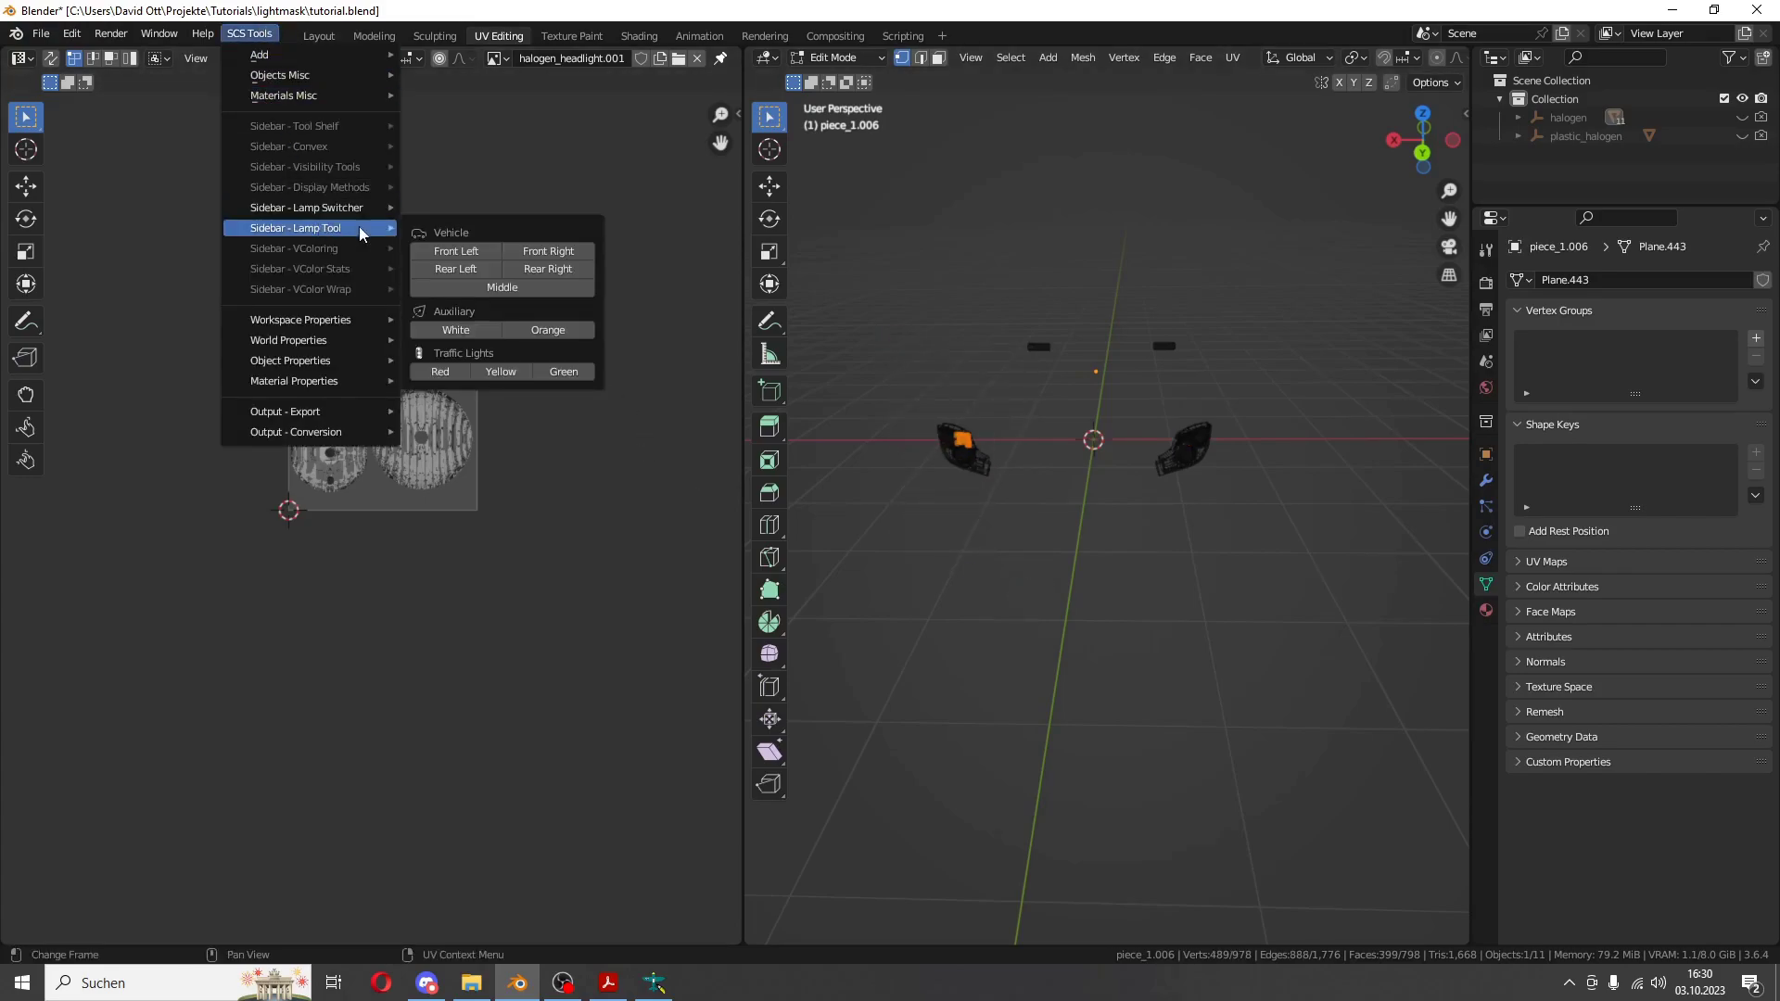
click(557, 254)
drag(1113, 359, 1240, 519)
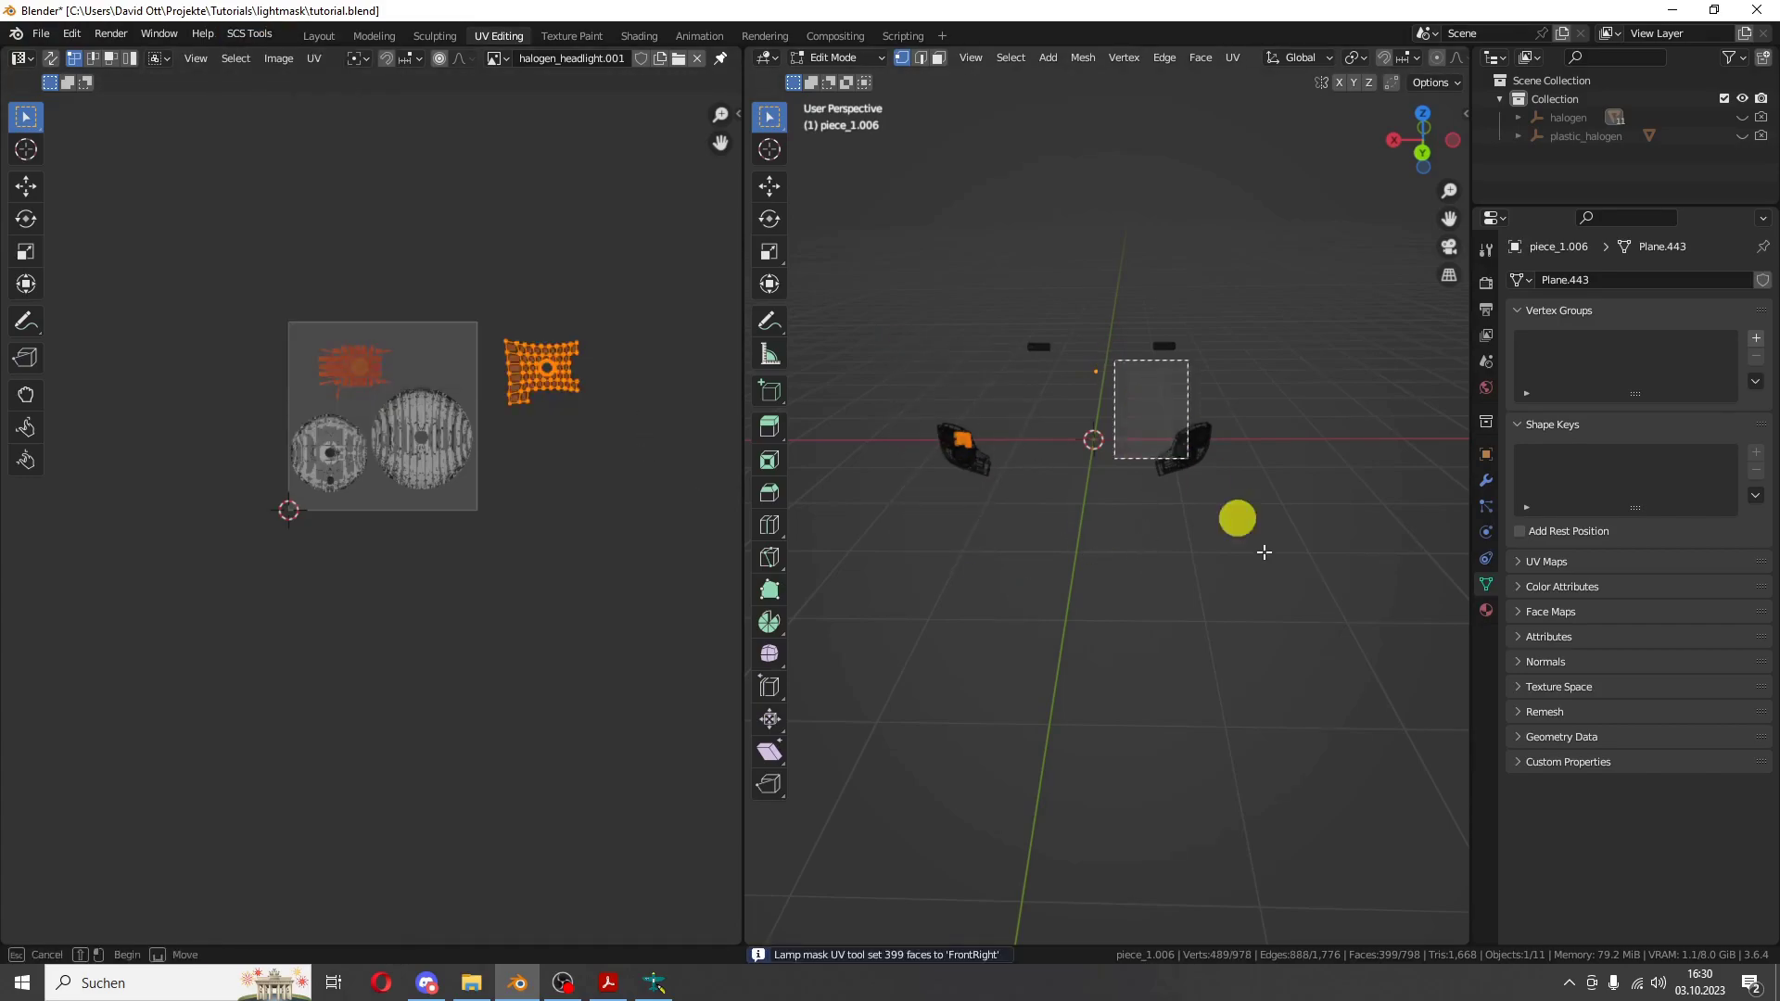
click(260, 37)
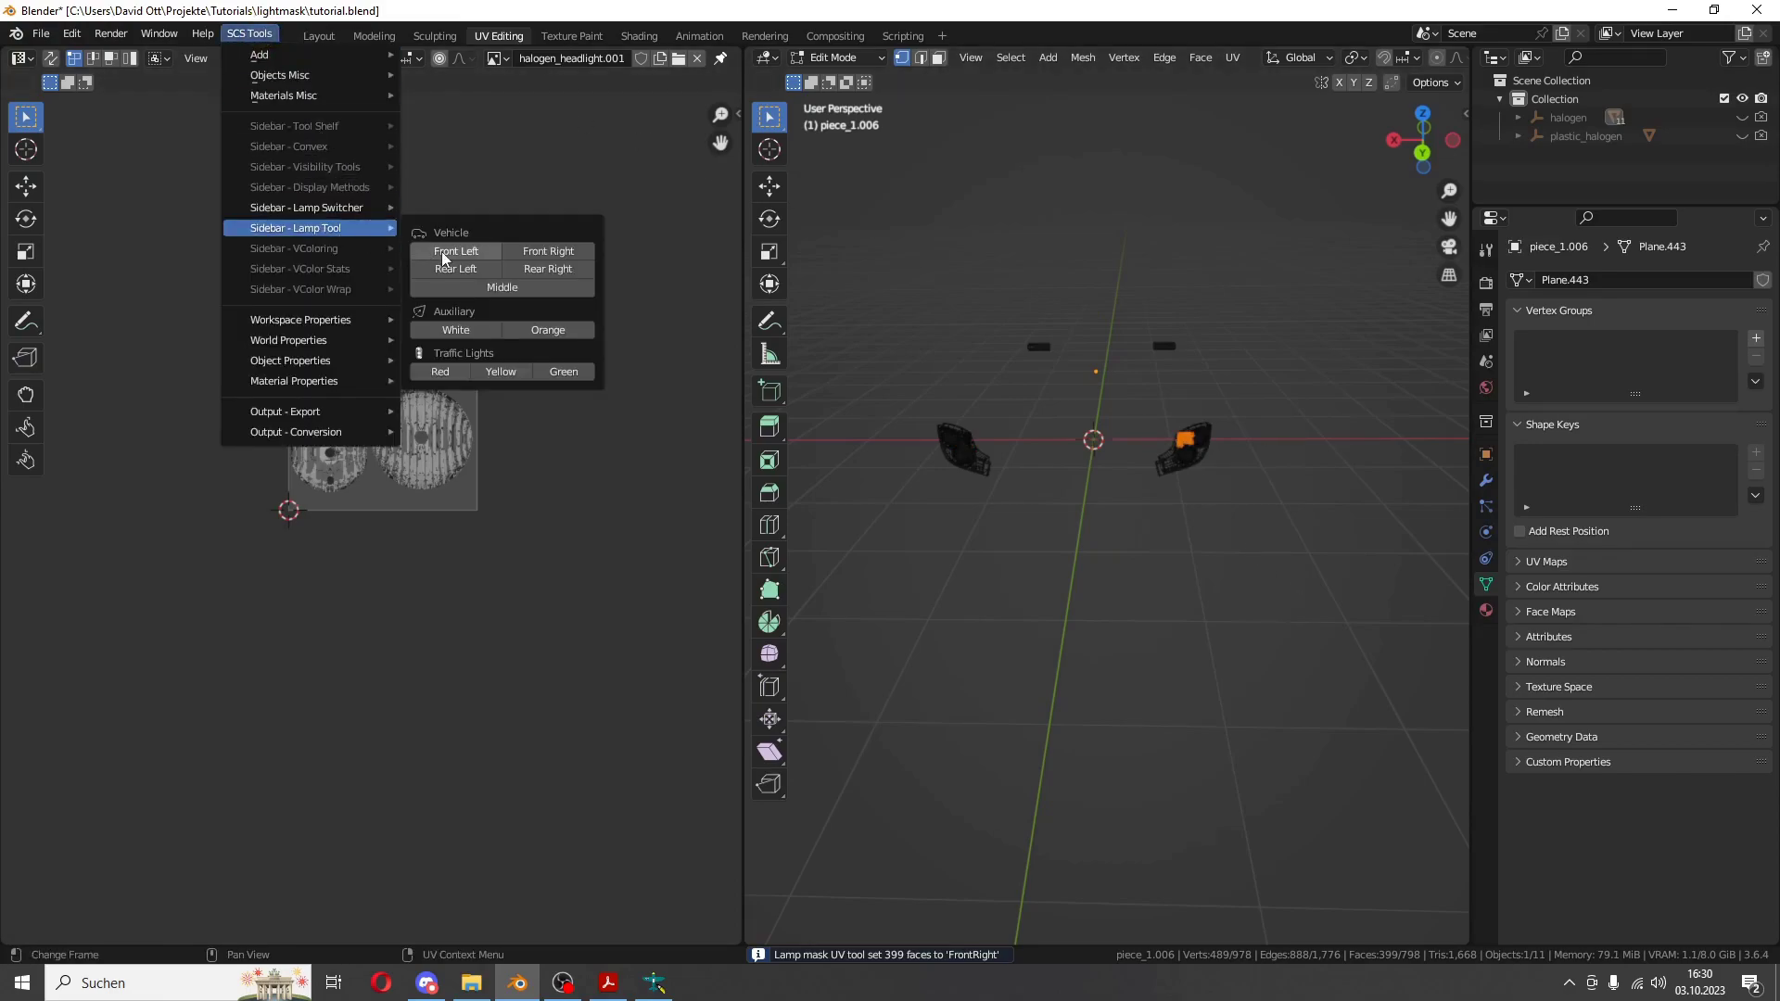
click(443, 253)
- Switch back to Object Mode and inspect both headlights
mouse_move(1067, 445)
middle_down()
mouse_move(953, 438)
mouse_move(1065, 419)
mouse_move(1276, 459)
mouse_move(1115, 420)
mouse_move(1092, 362)
mouse_move(1249, 449)
mouse_move(1159, 418)
middle_up()
click(834, 58)
scroll(1029, 388, up, 3)
scroll(1030, 388, down, 5)
- Show the Layout workspace in Material Preview shading and orbit onto a headlamp
click(303, 34)
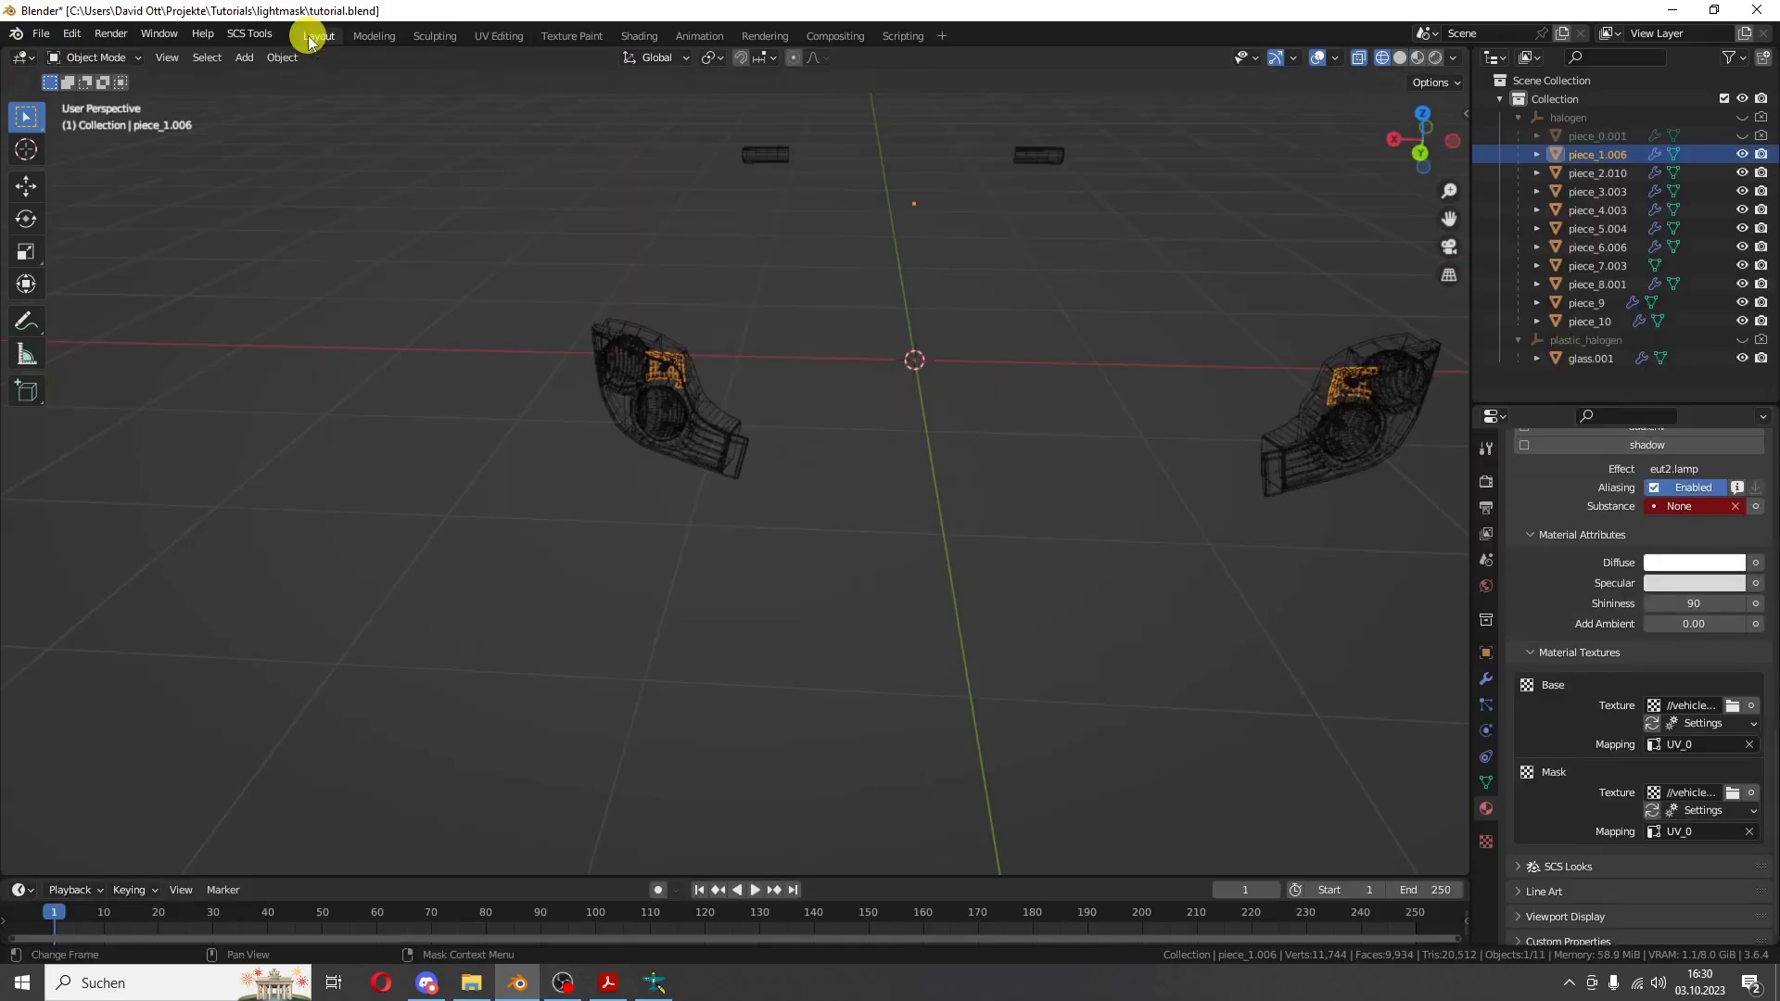
click(1415, 57)
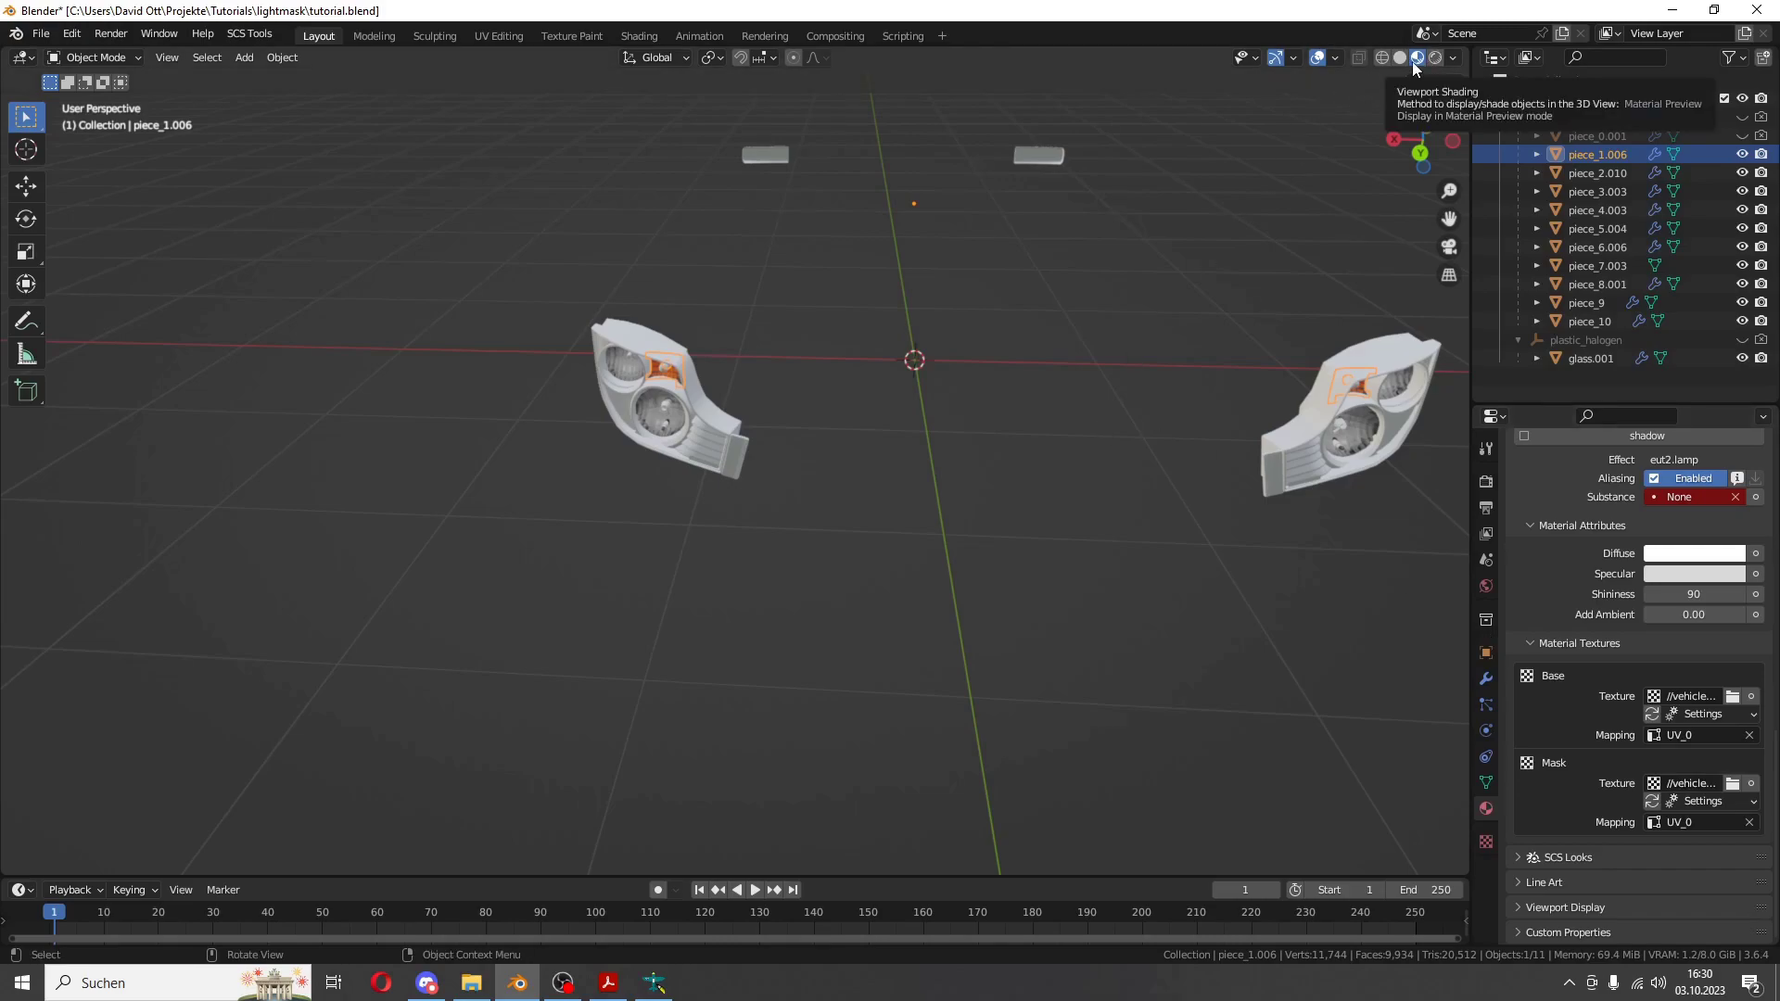
scroll(1014, 336, down, 2)
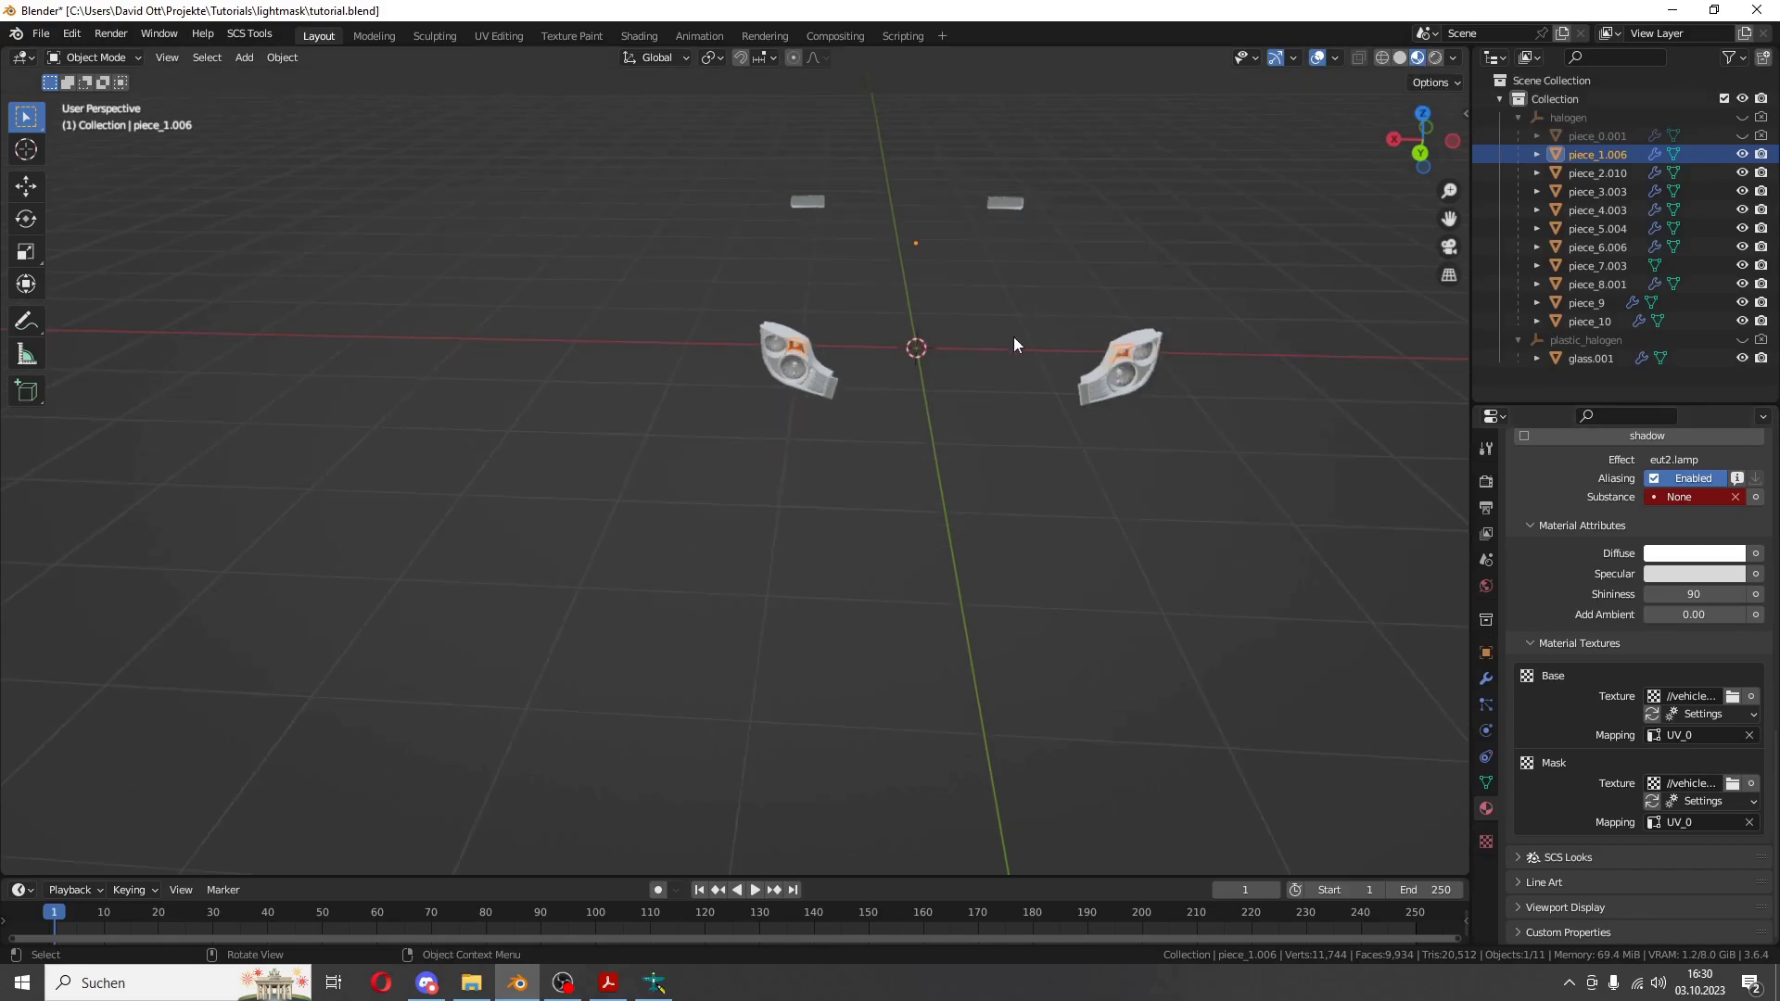
middle_drag(1015, 336, 1079, 377)
scroll(715, 177, up, 5)
- Preview the headlight's positional light, then toggle the left and right blinker previews in the Lamp Switcher
middle_drag(714, 177, 794, 254)
scroll(794, 254, up, 3)
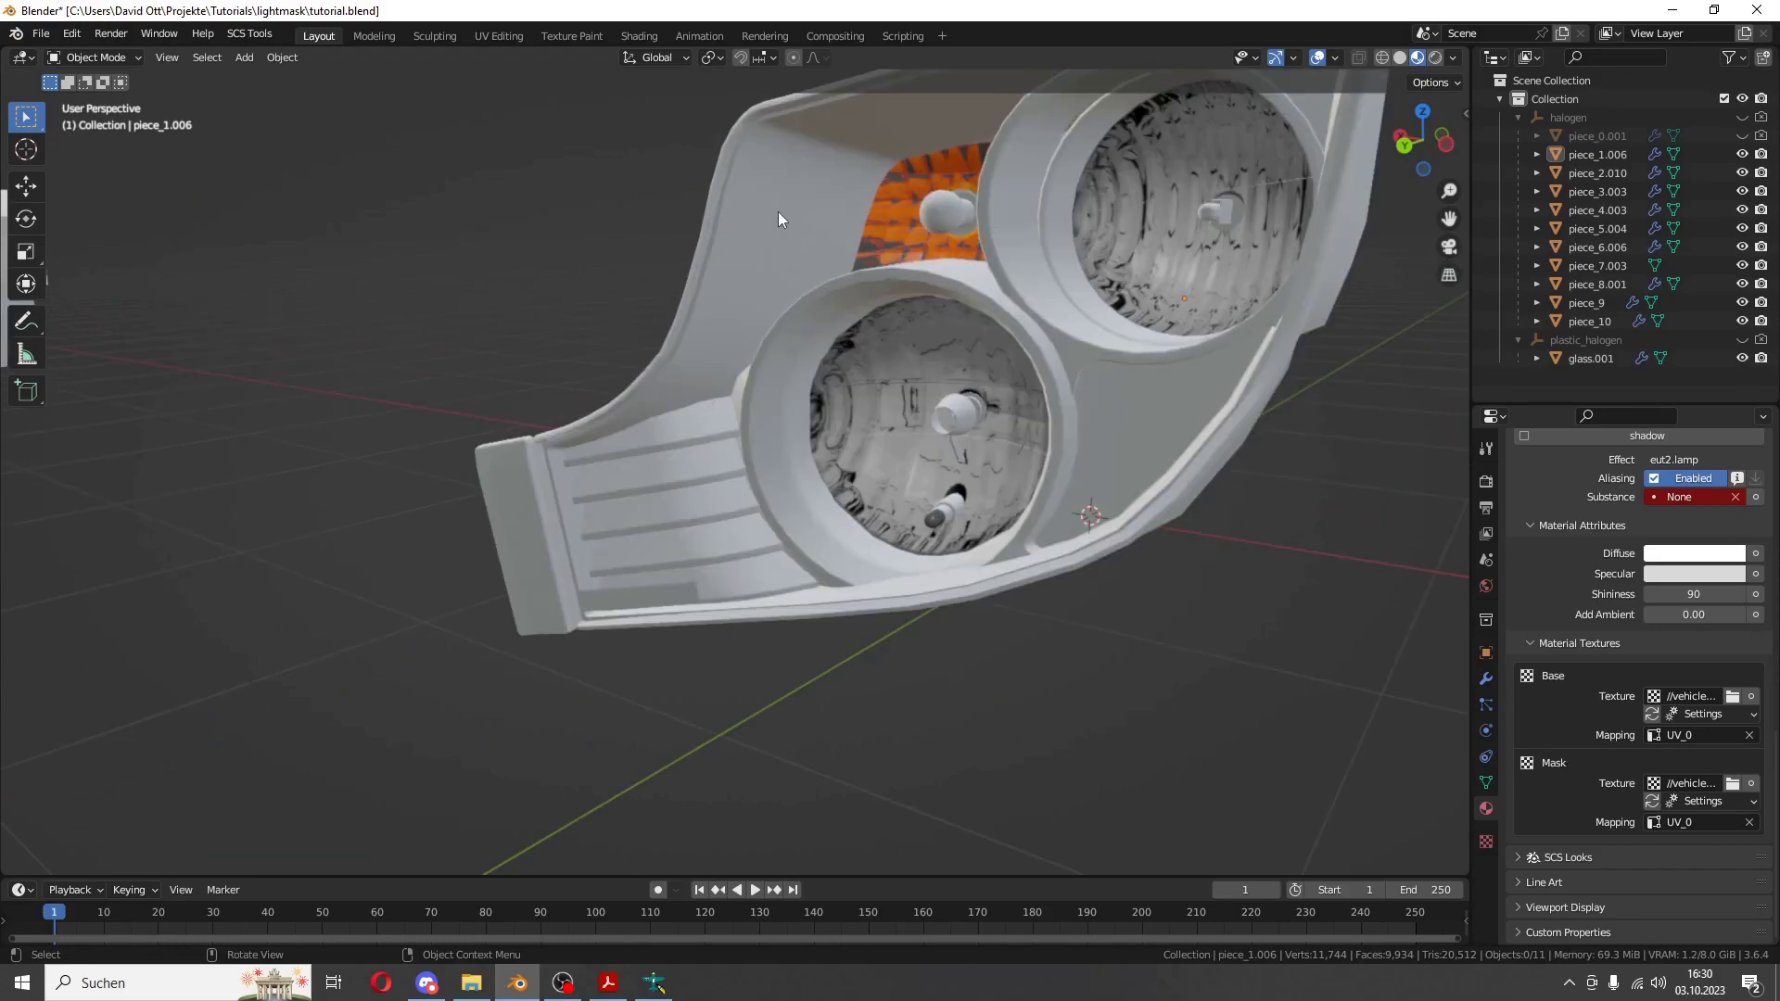
click(243, 39)
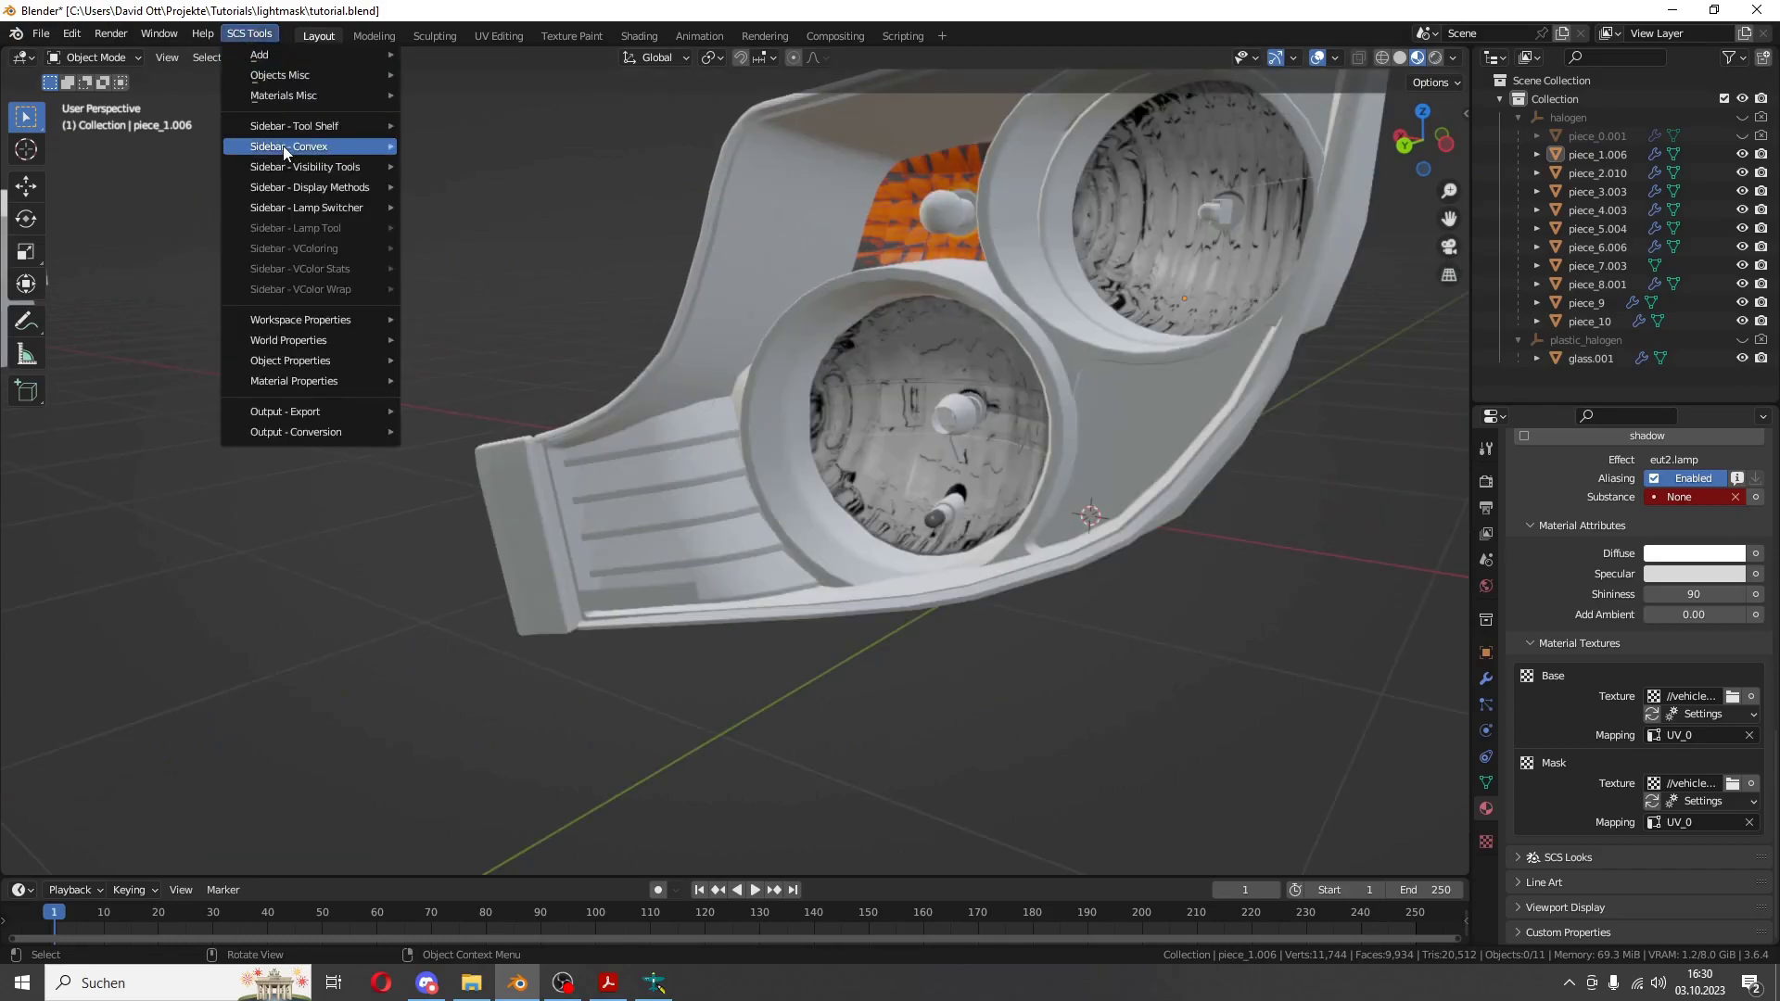
mouse_move(306, 207)
click(420, 231)
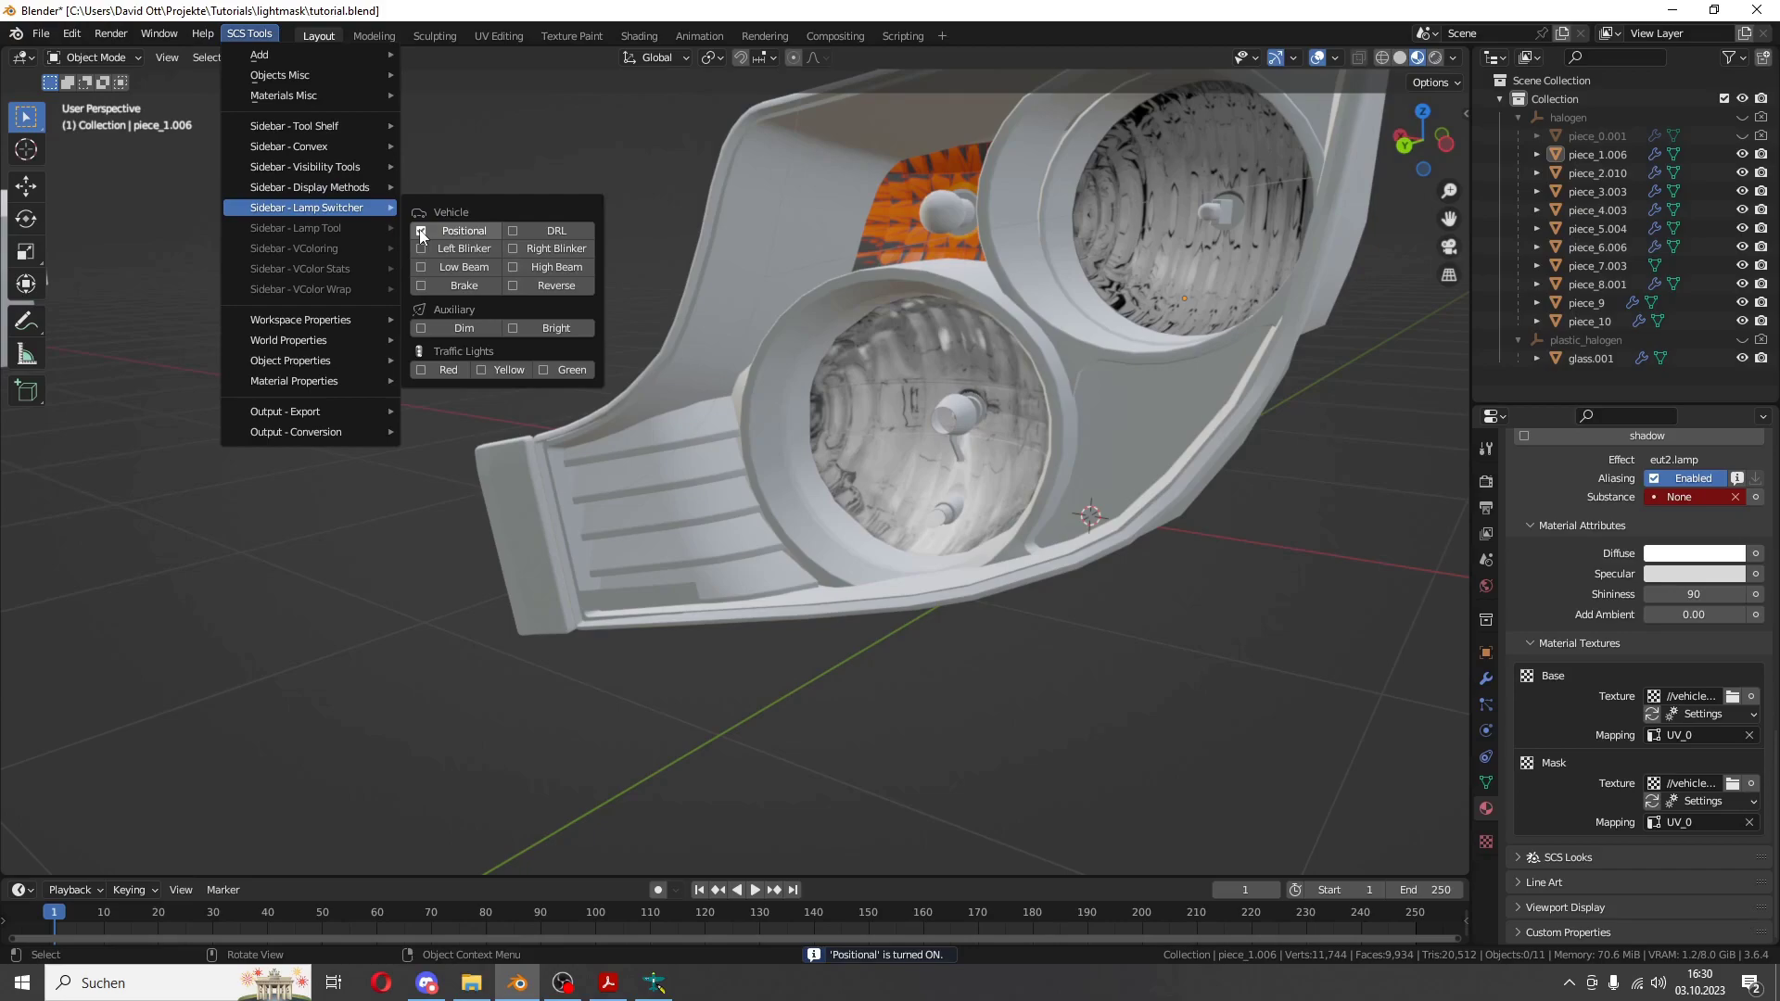
click(419, 230)
click(422, 248)
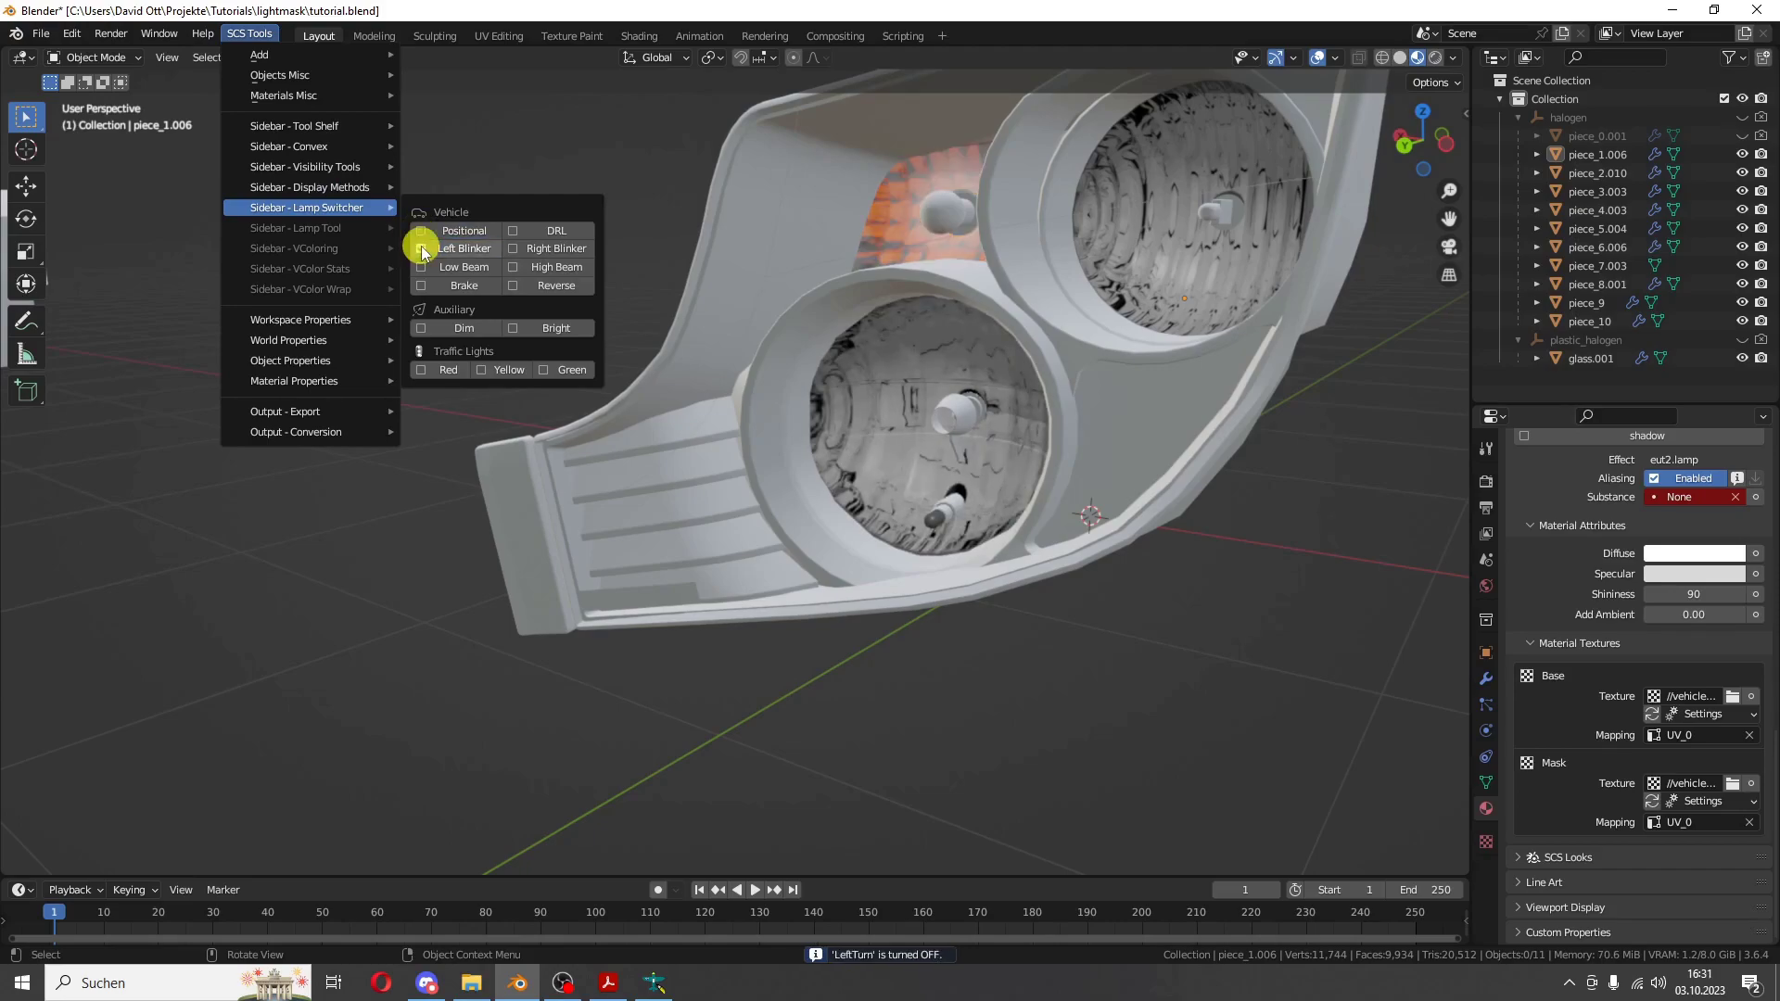
click(512, 249)
- Flash the right blinker preview, try the low beam, and leave the high beam lit
scroll(1003, 362, down, 8)
scroll(1059, 380, up, 4)
scroll(887, 342, up, 3)
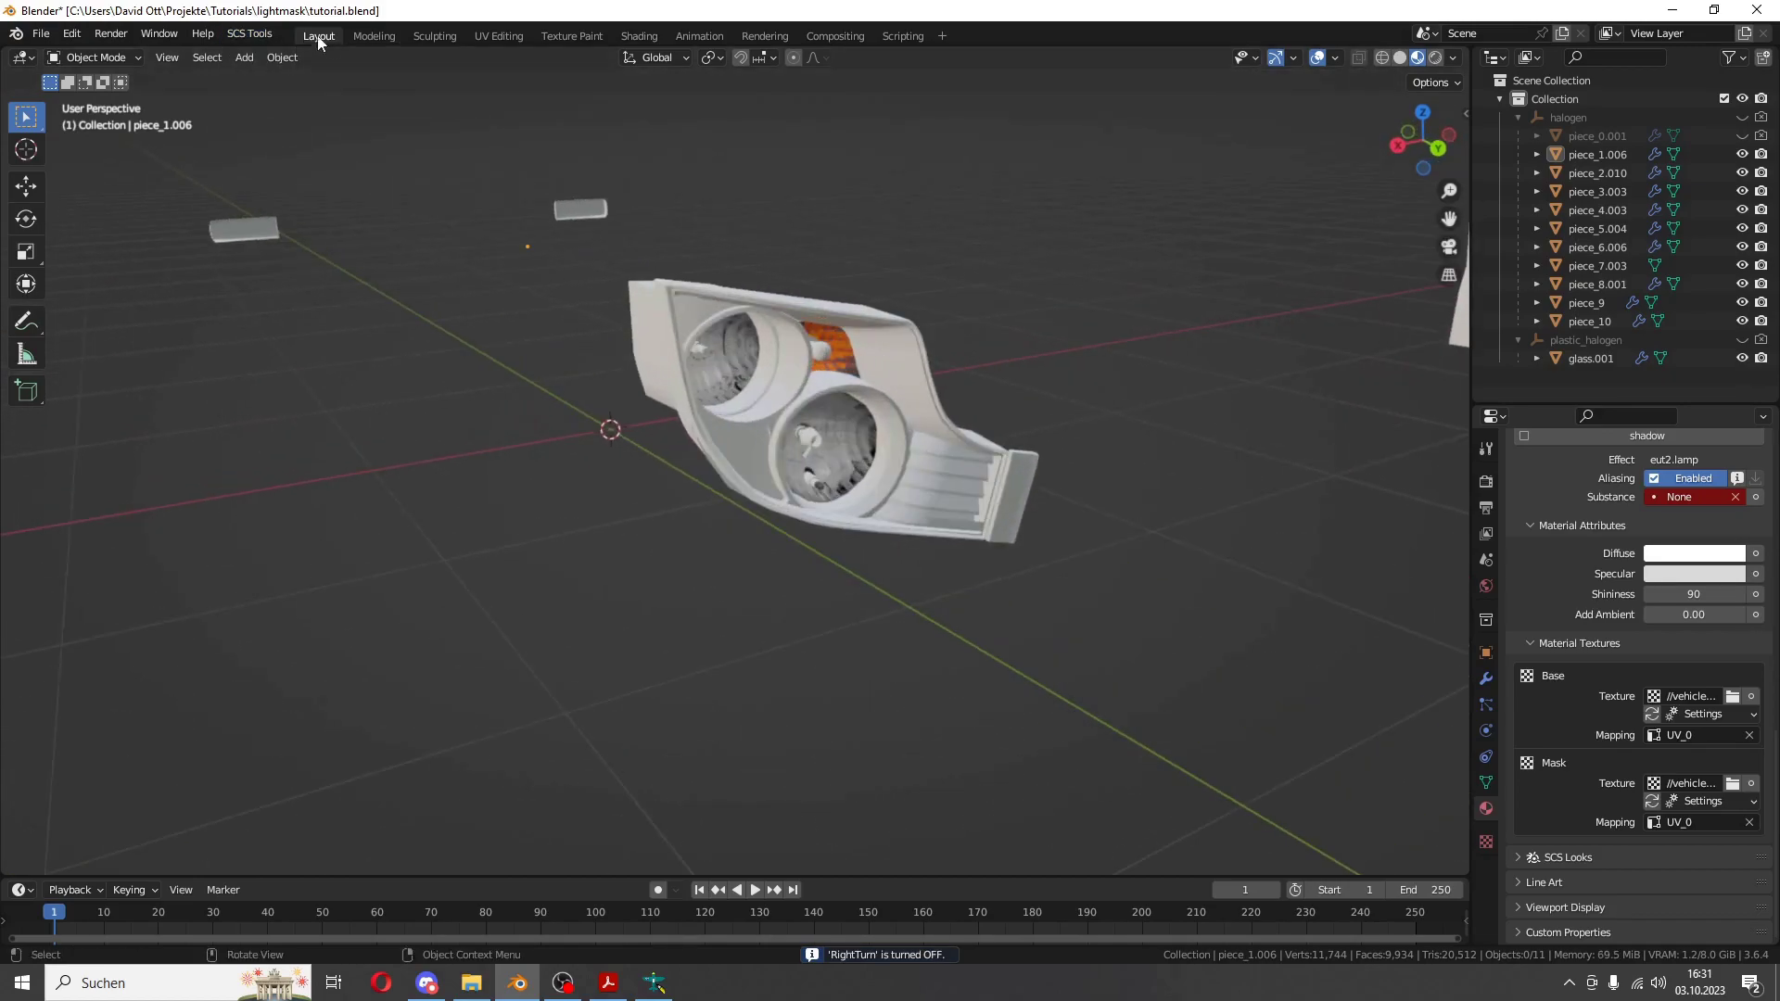
click(250, 34)
mouse_move(306, 207)
click(515, 250)
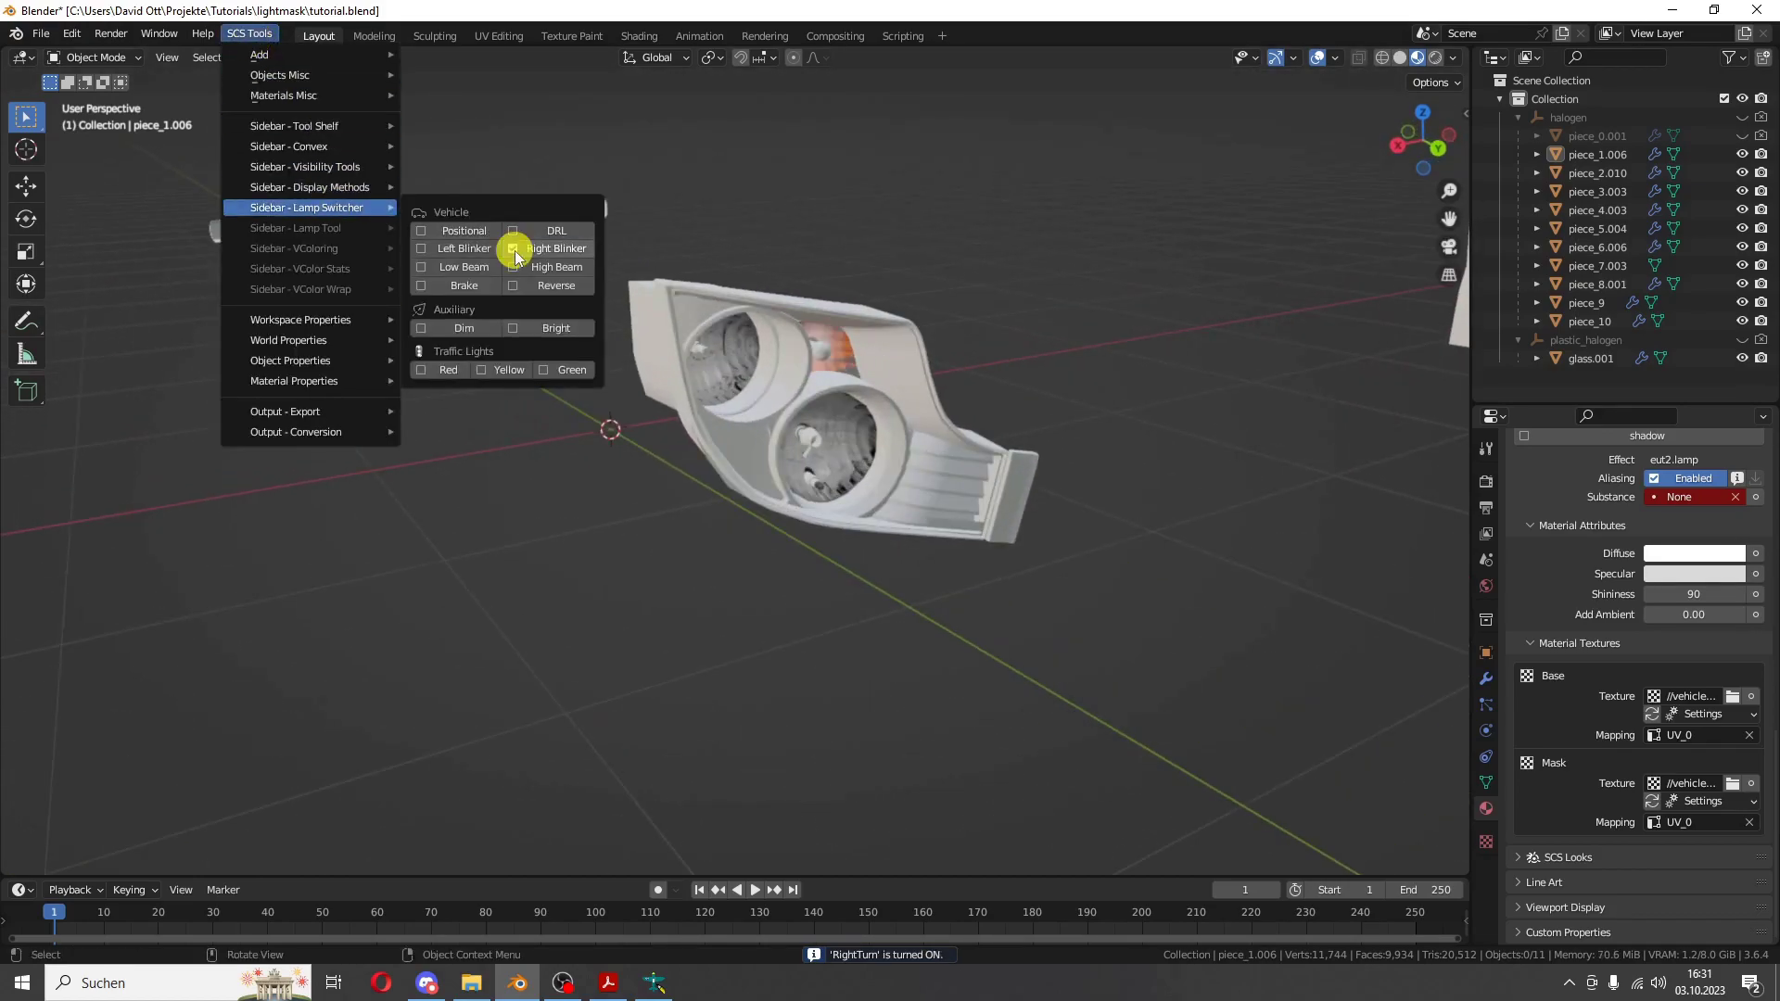
click(422, 267)
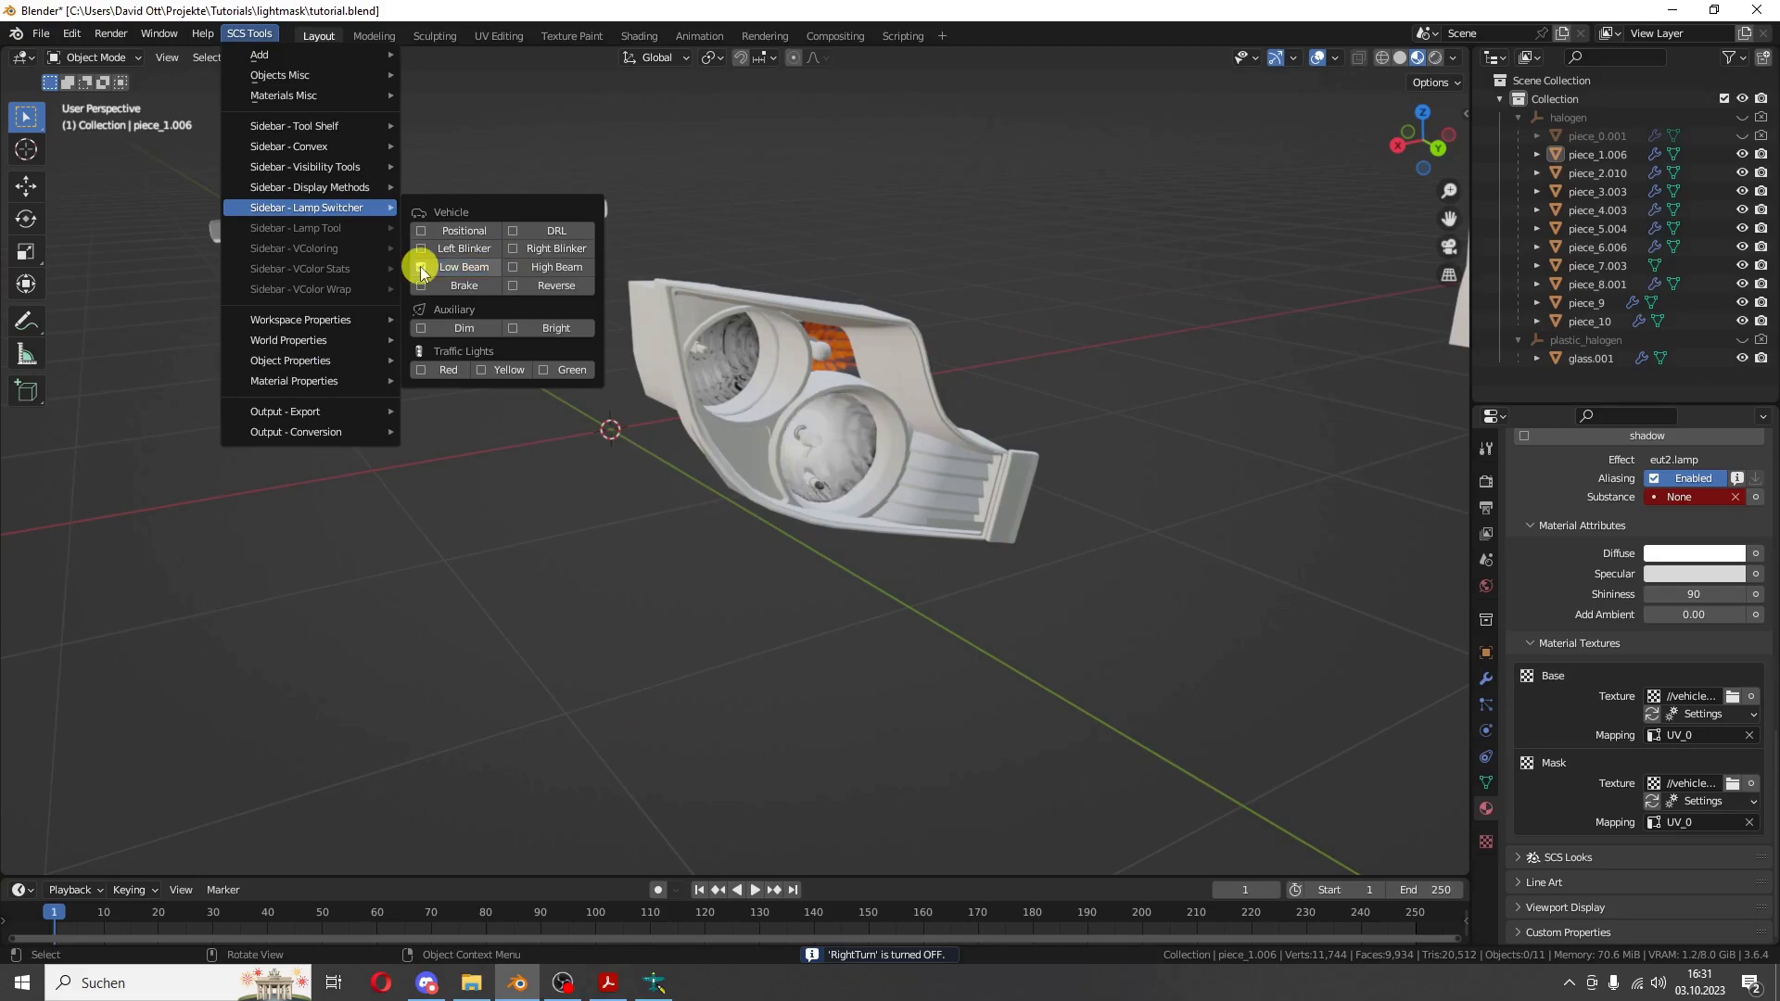
click(513, 267)
- Check the High Beam row in the Acrobat lamp-system table and revisit the lightmask in DXTBmp
click(608, 983)
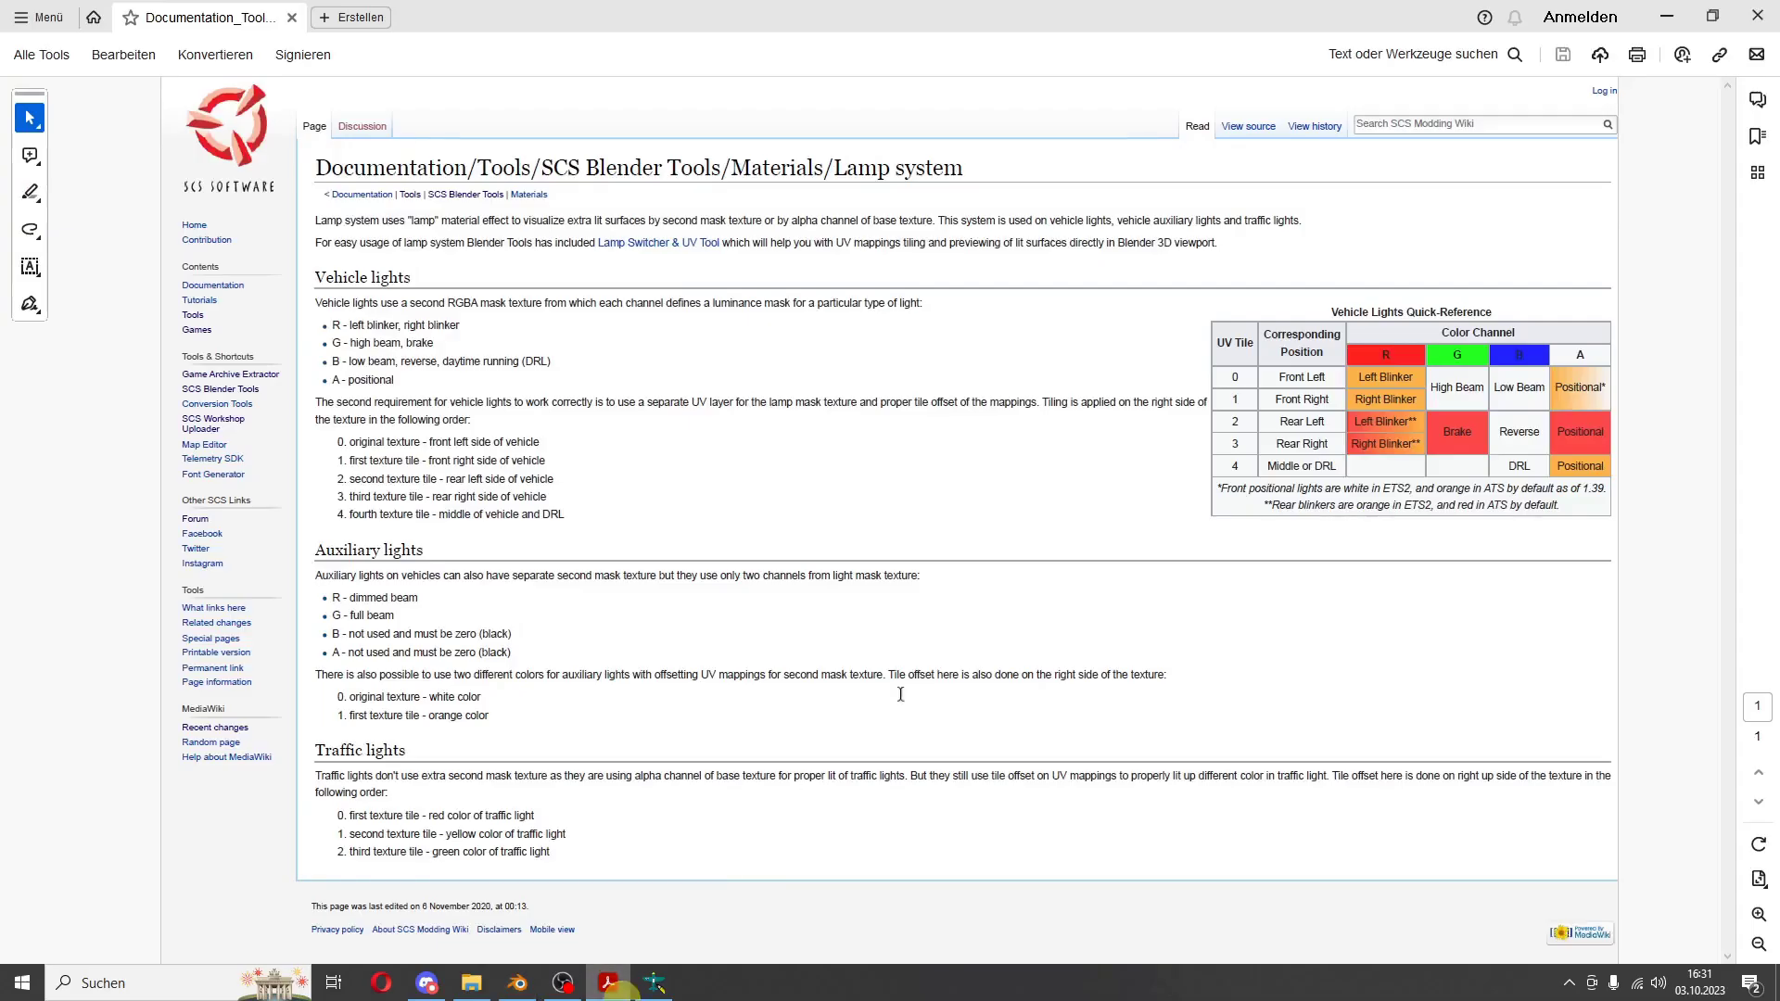
drag(1433, 387, 1484, 389)
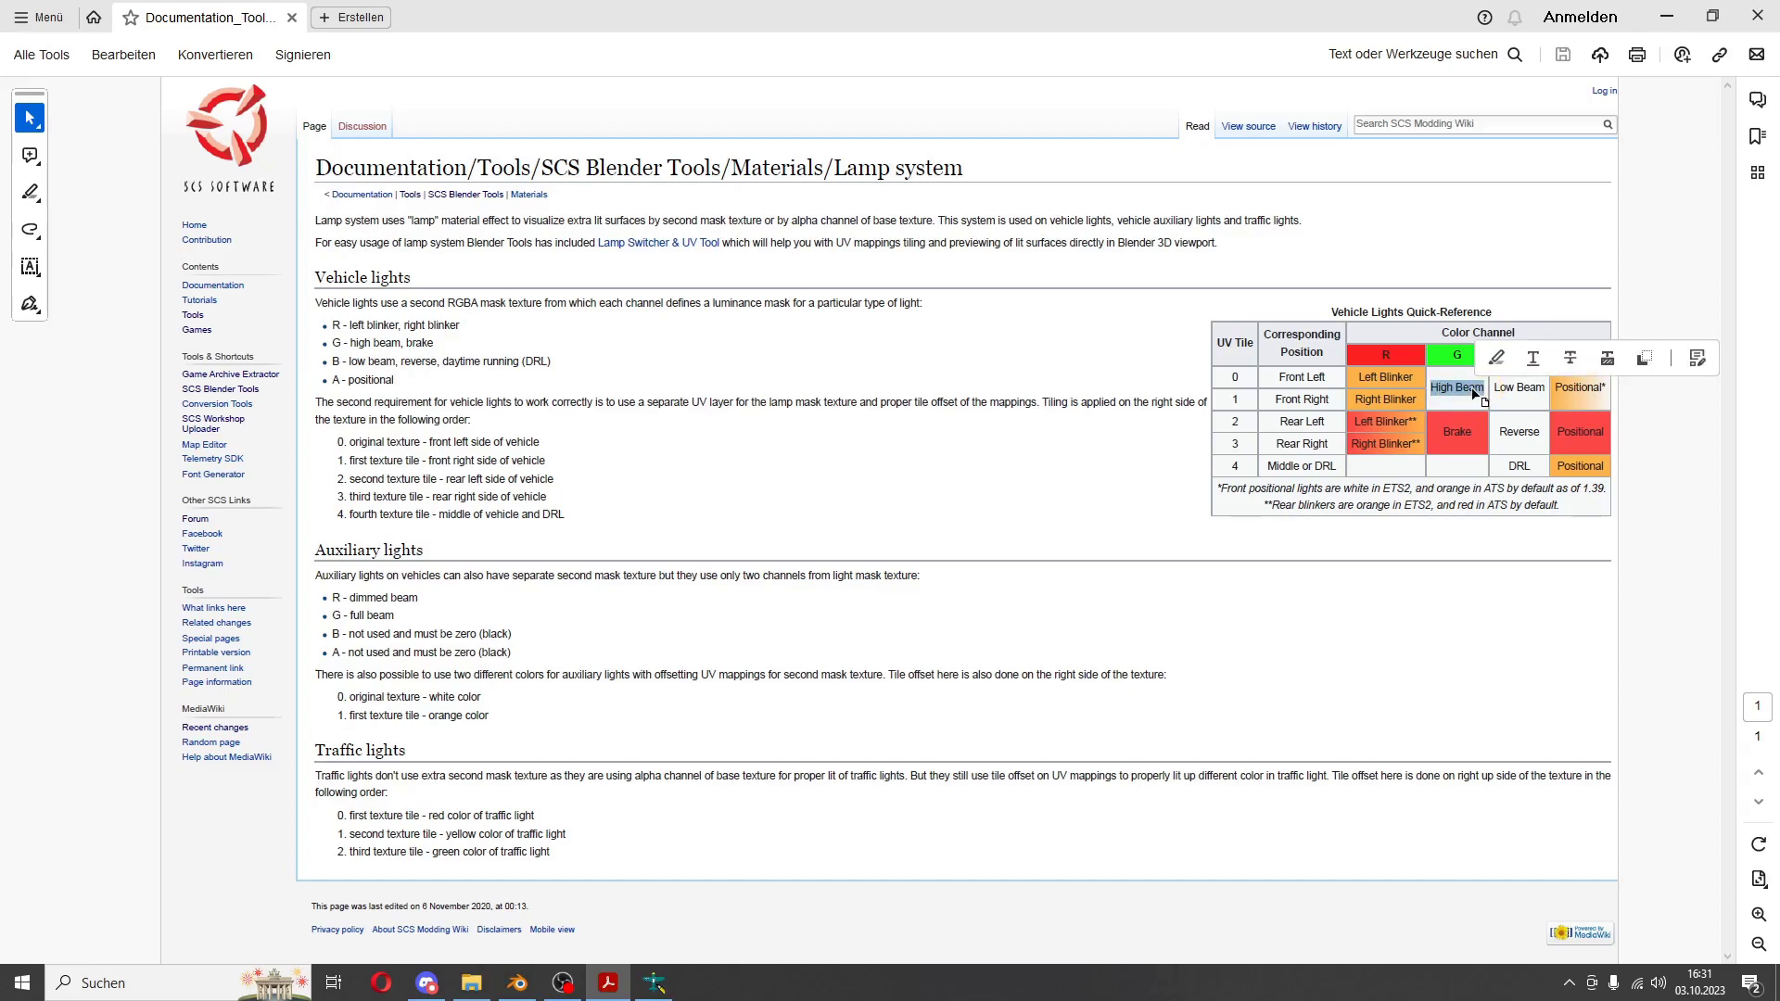
click(1510, 391)
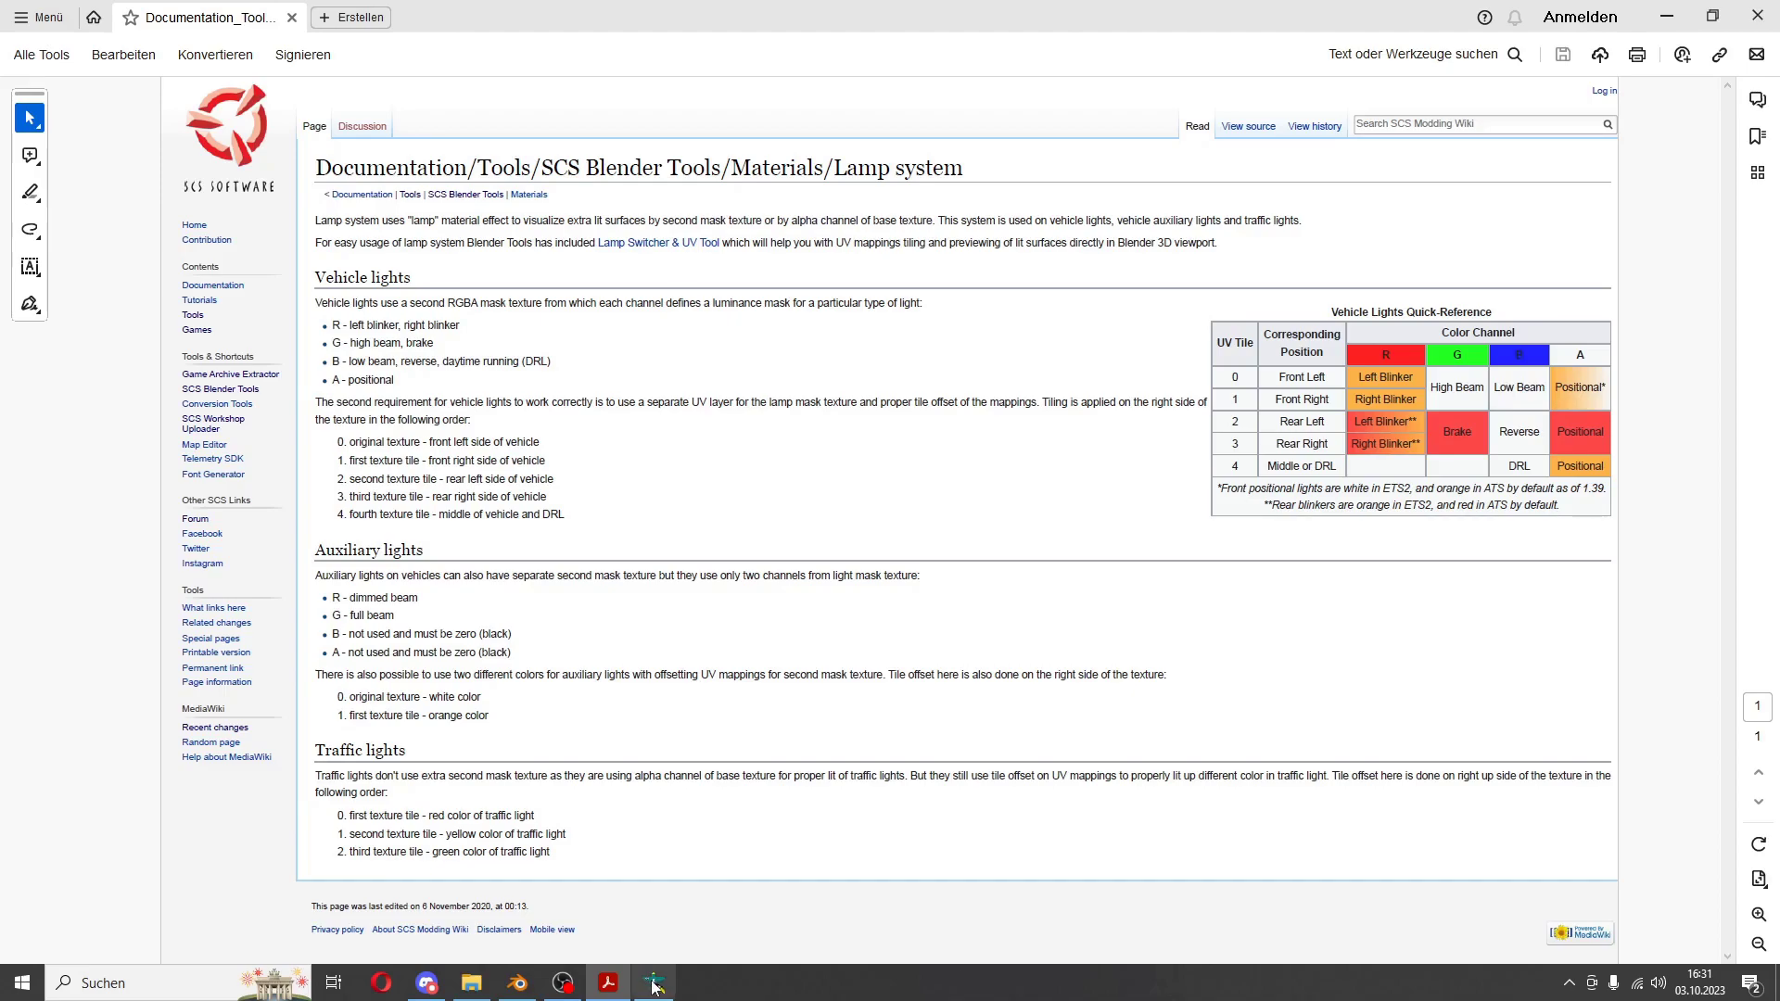
key(alt+Tab)
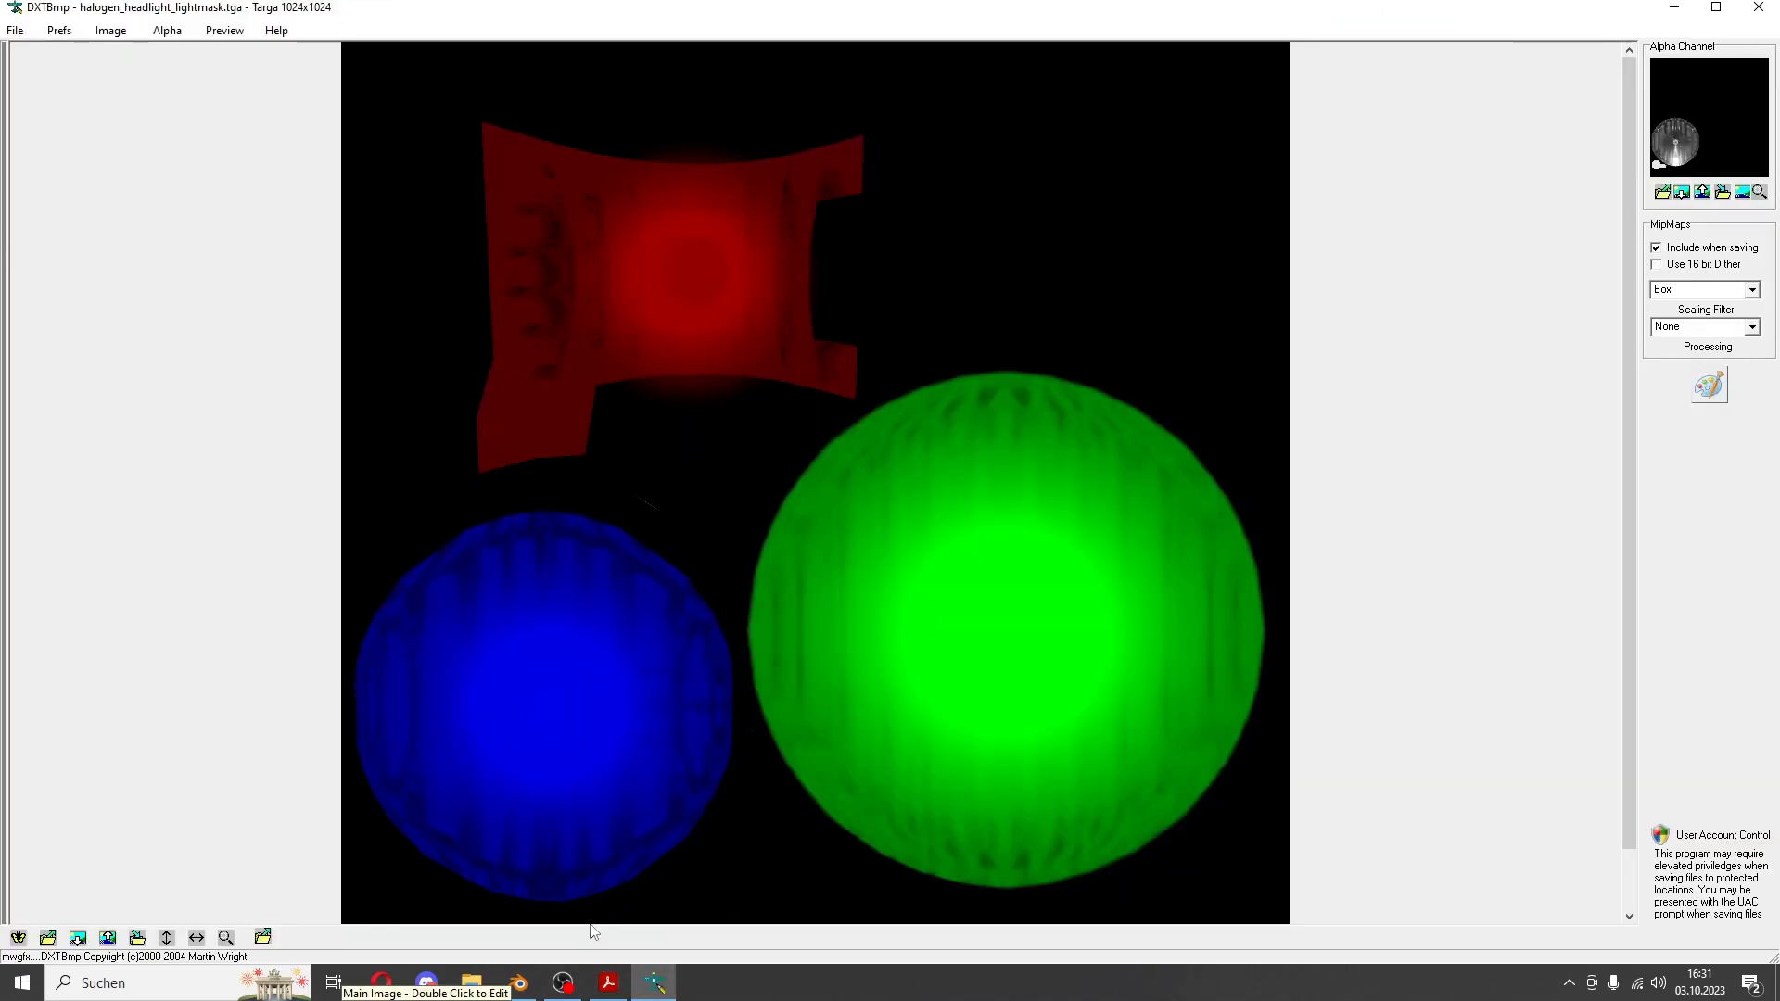
- Return to Blender and orbit around the headlamps with the lamp switching options open
click(518, 983)
mouse_move(907, 454)
middle_down()
mouse_move(783, 417)
mouse_move(557, 143)
middle_up()
click(249, 33)
mouse_move(306, 207)
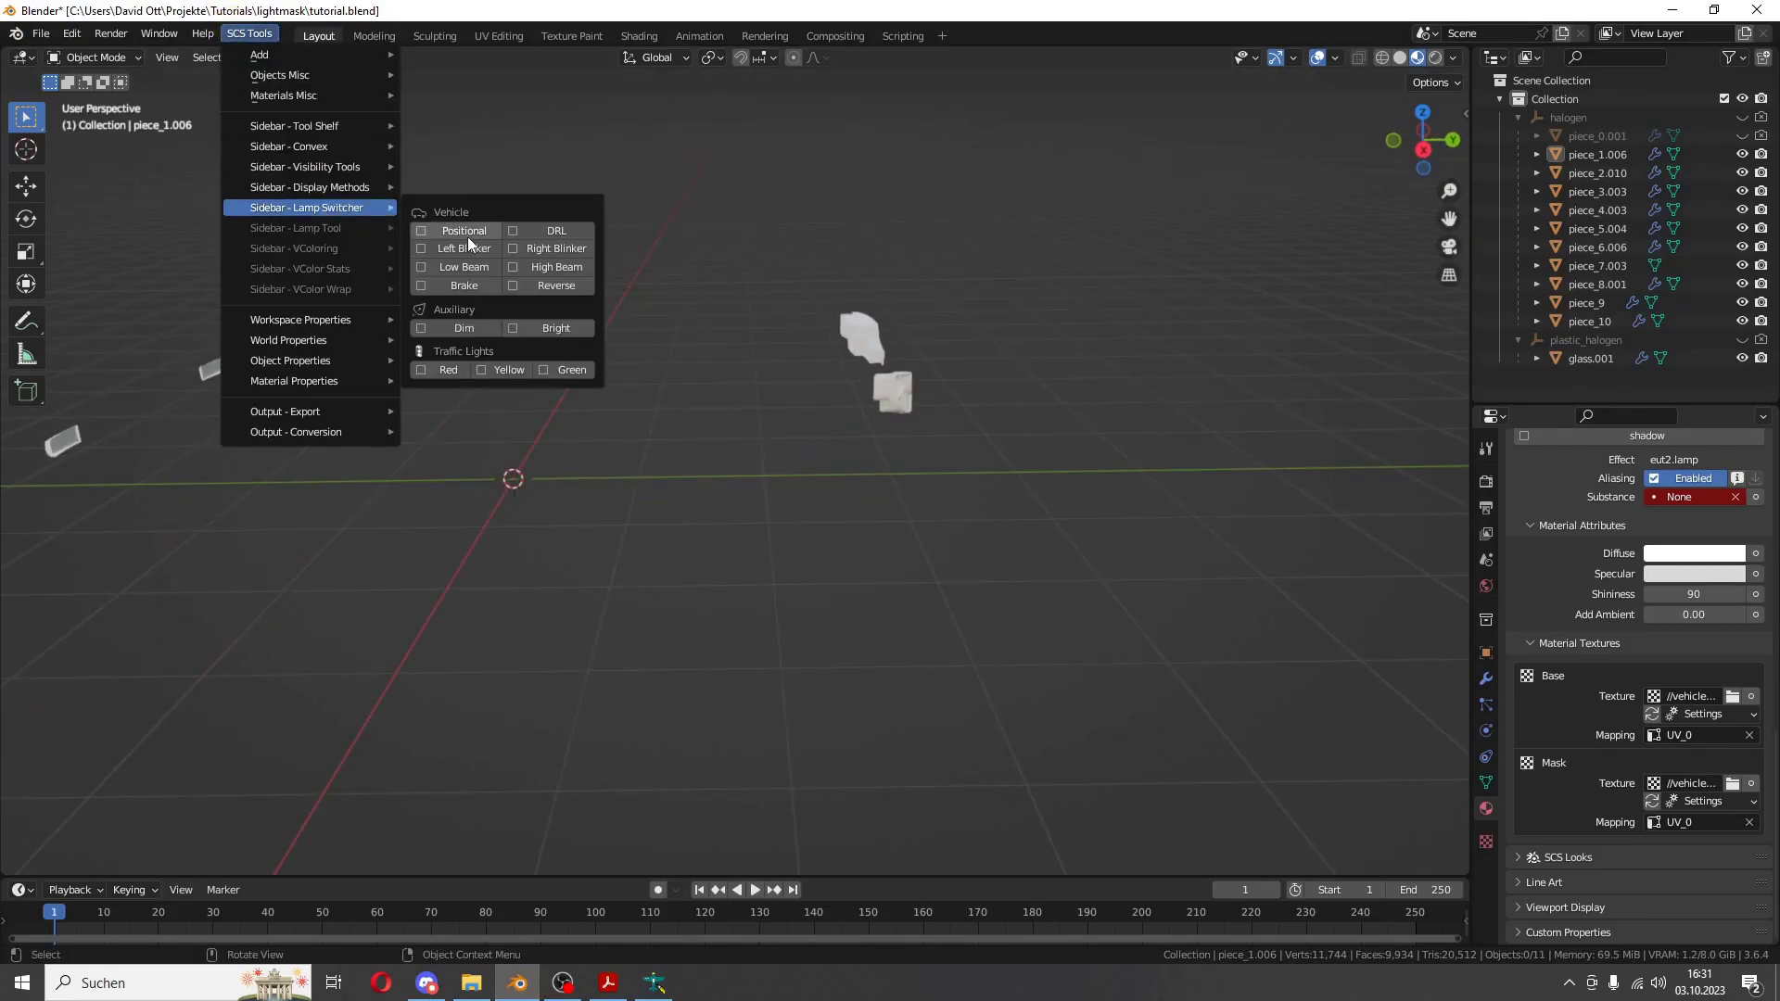
middle_drag(792, 439, 759, 510)
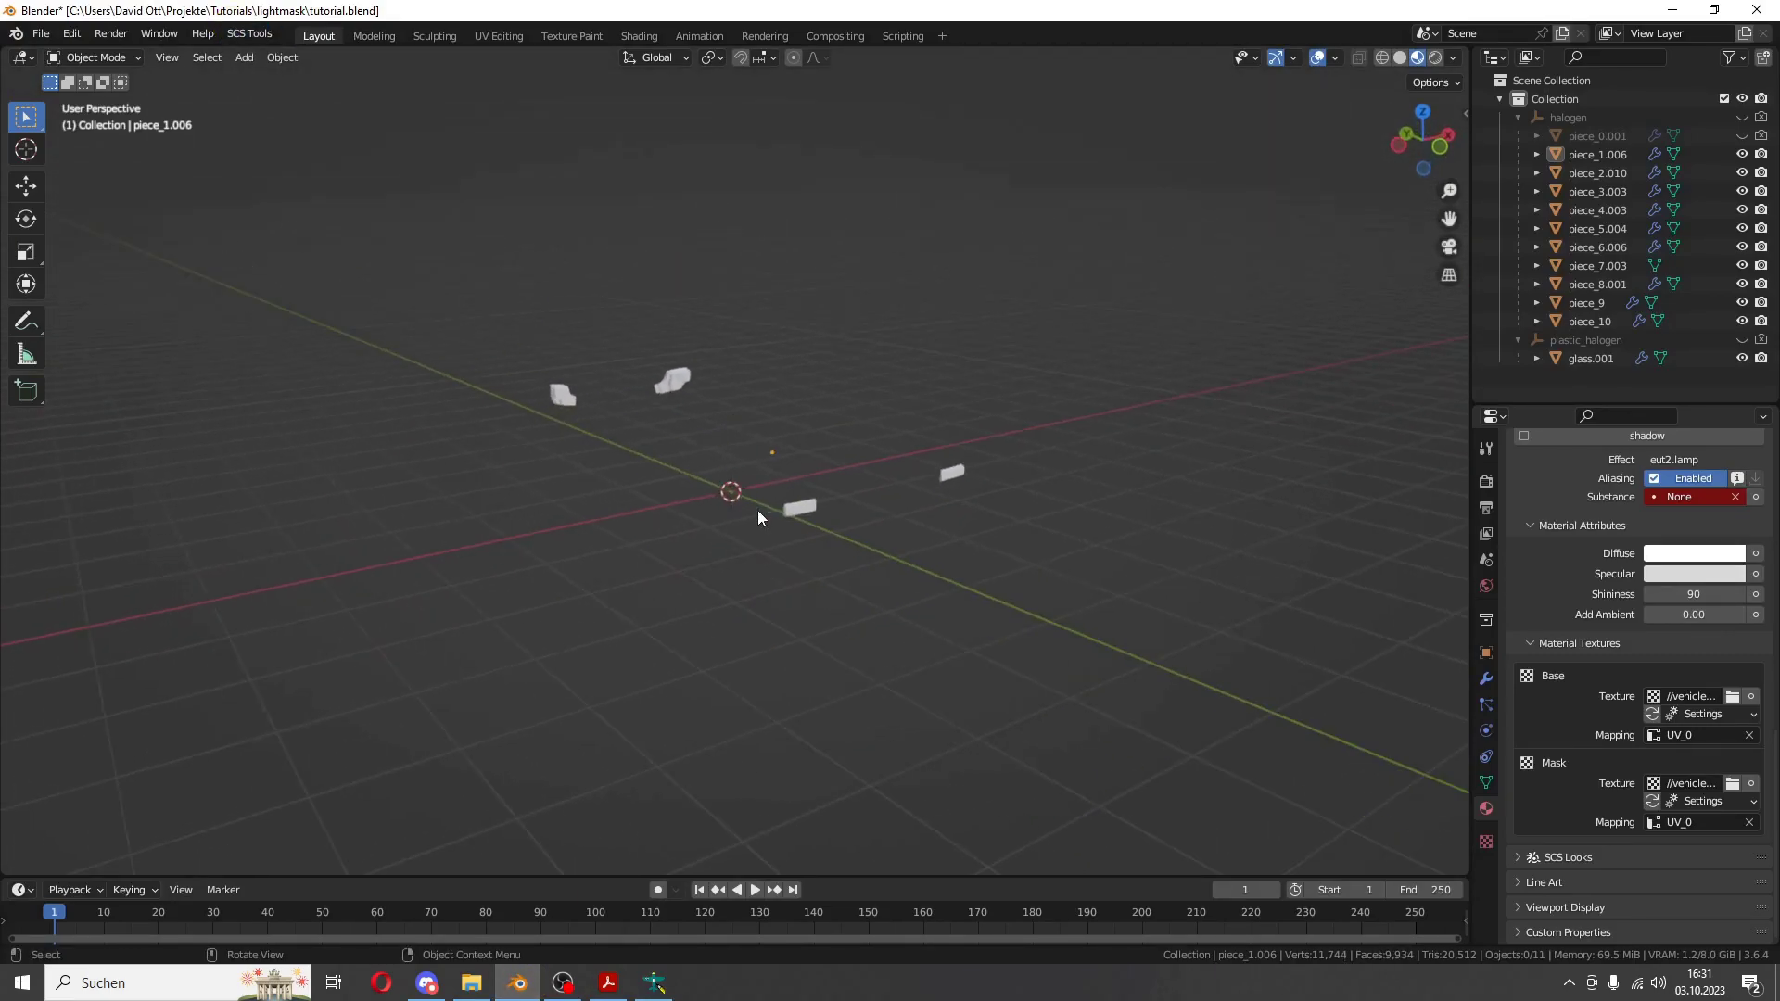
- Select the glass.001 rear-light object and apply the lamp shader preset to its material
scroll(790, 459, up, 4)
scroll(790, 459, up, 2)
click(790, 459)
scroll(1570, 686, up, 6)
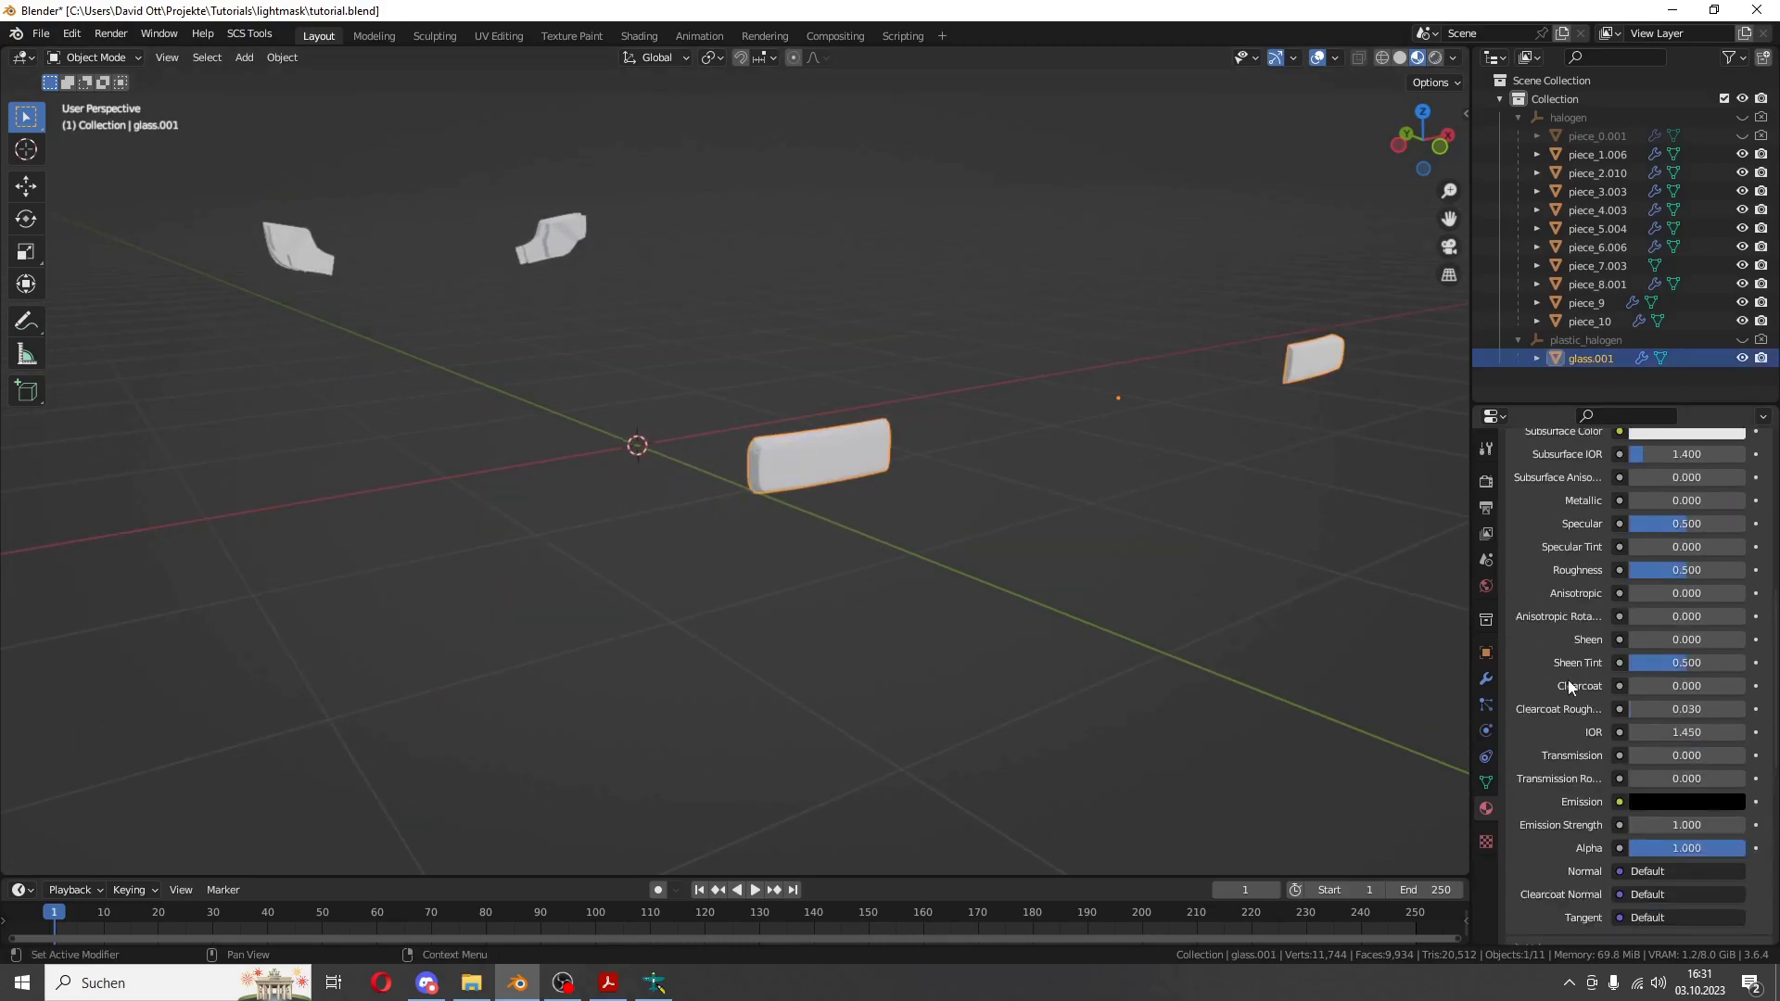
scroll(1567, 682, up, 6)
scroll(1562, 672, down, 2)
scroll(1558, 666, down, 6)
scroll(1541, 664, down, 10)
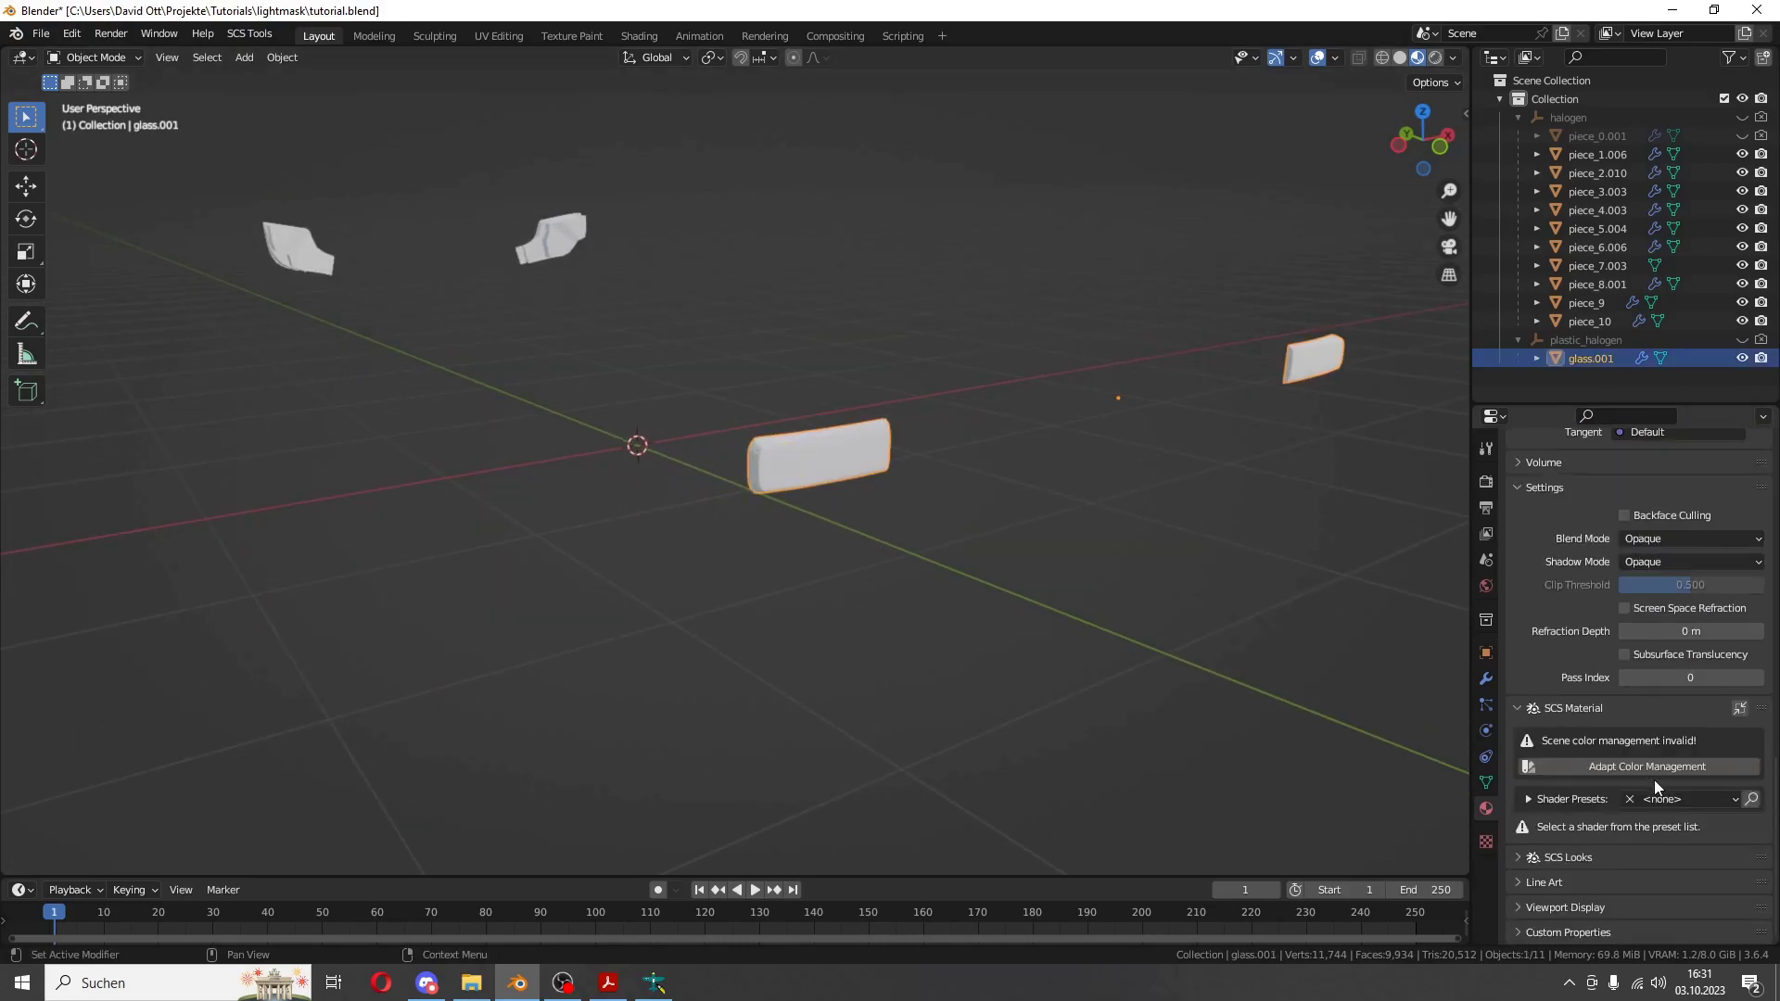
click(1671, 800)
click(1672, 779)
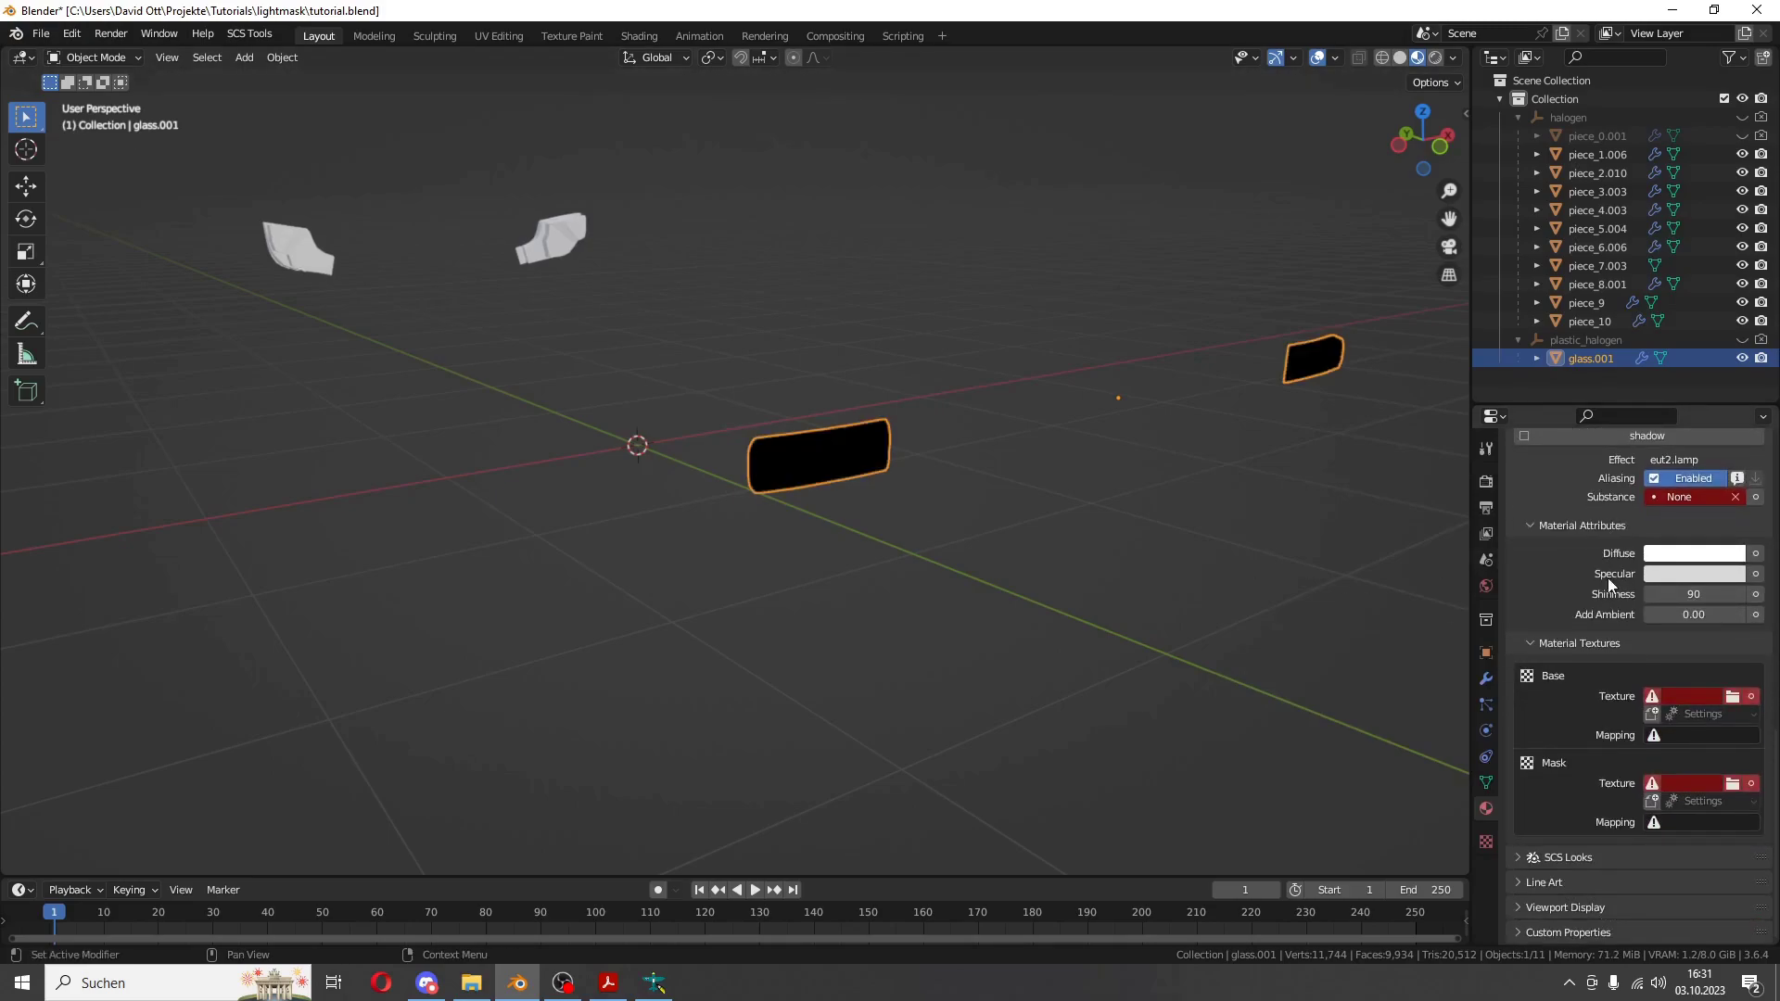
- Load the rear_light texture from the truck folder as Base, mapped to UV_0
click(1732, 697)
double_click(502, 367)
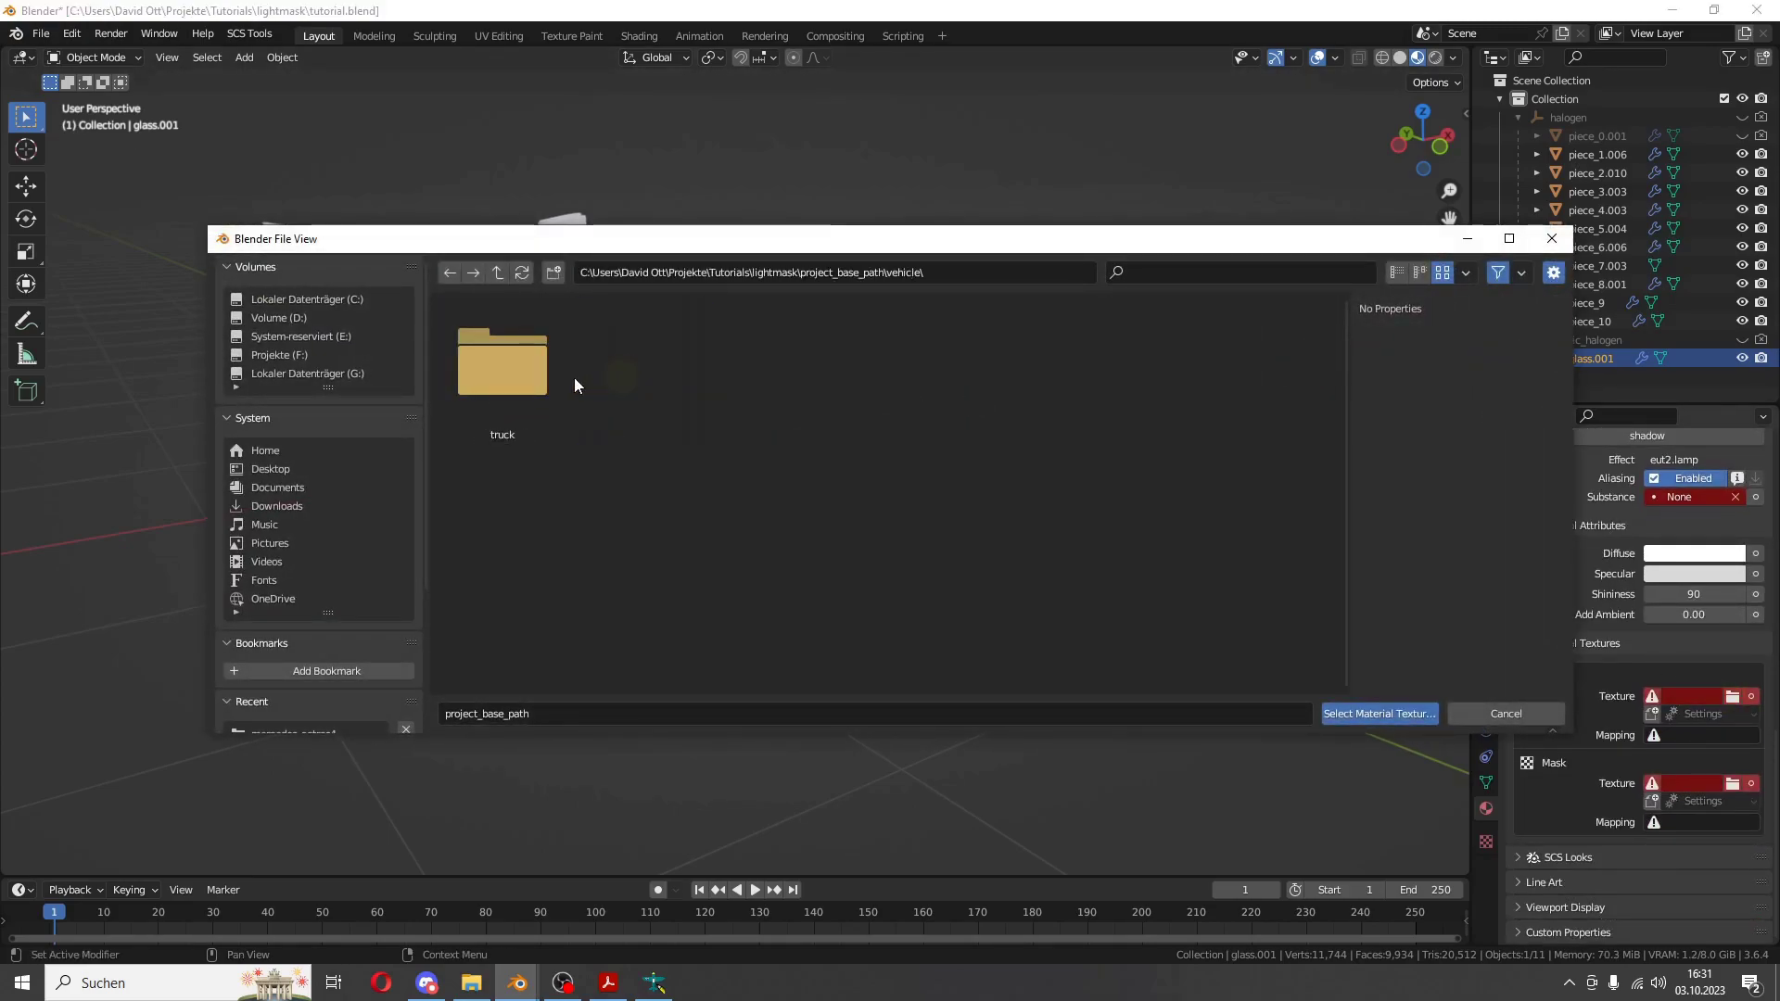
double_click(505, 371)
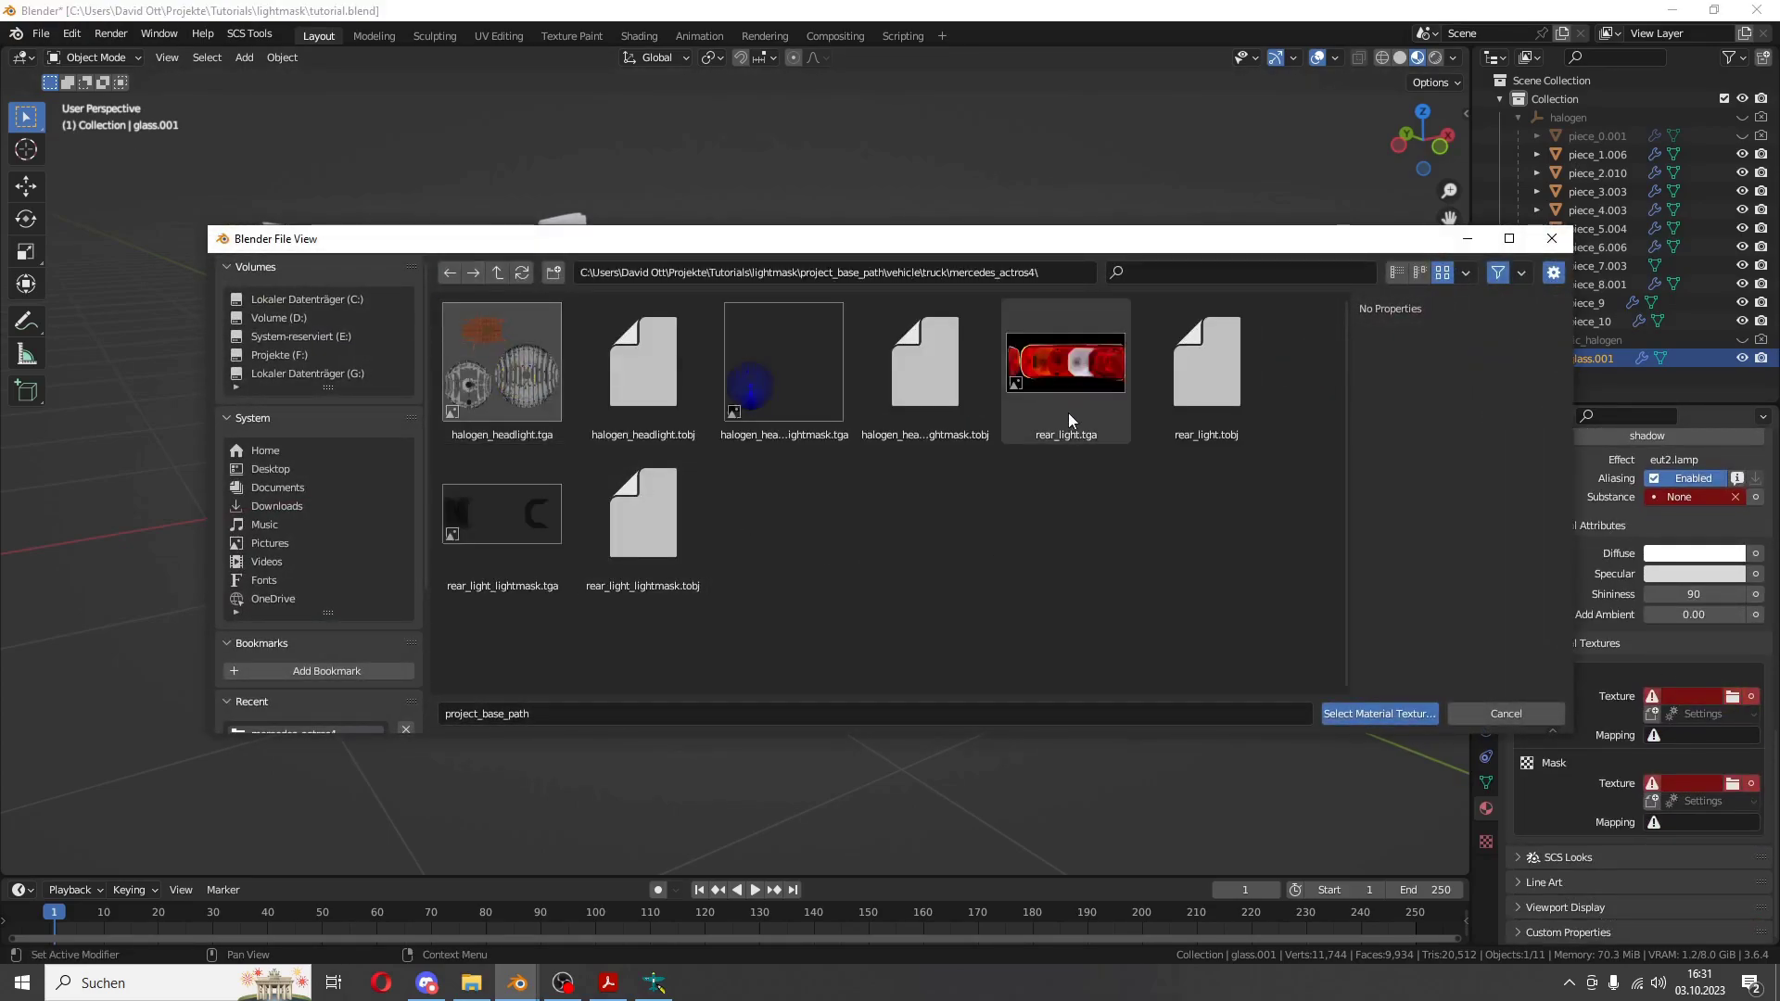
double_click(1204, 397)
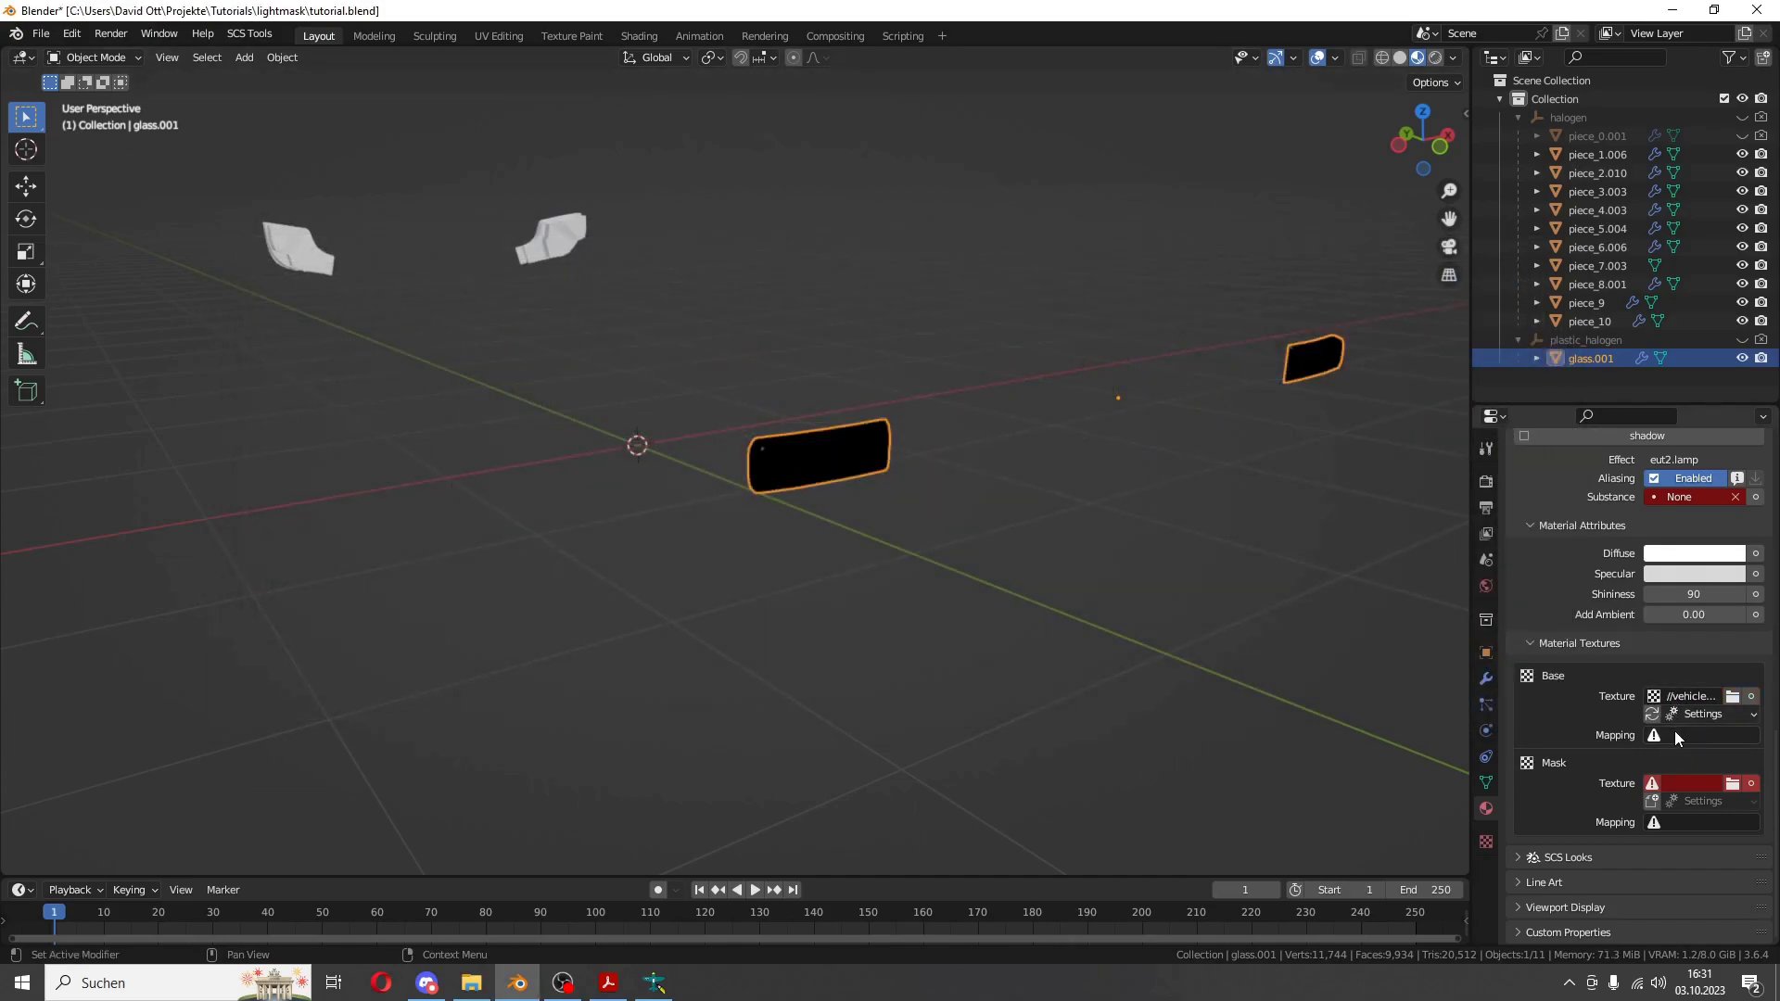
click(1675, 733)
click(1600, 770)
- Set rear_light_lightmask.tobj from truck/mercedes_actros4 as the Mask texture, mapped to UV_0
click(1733, 783)
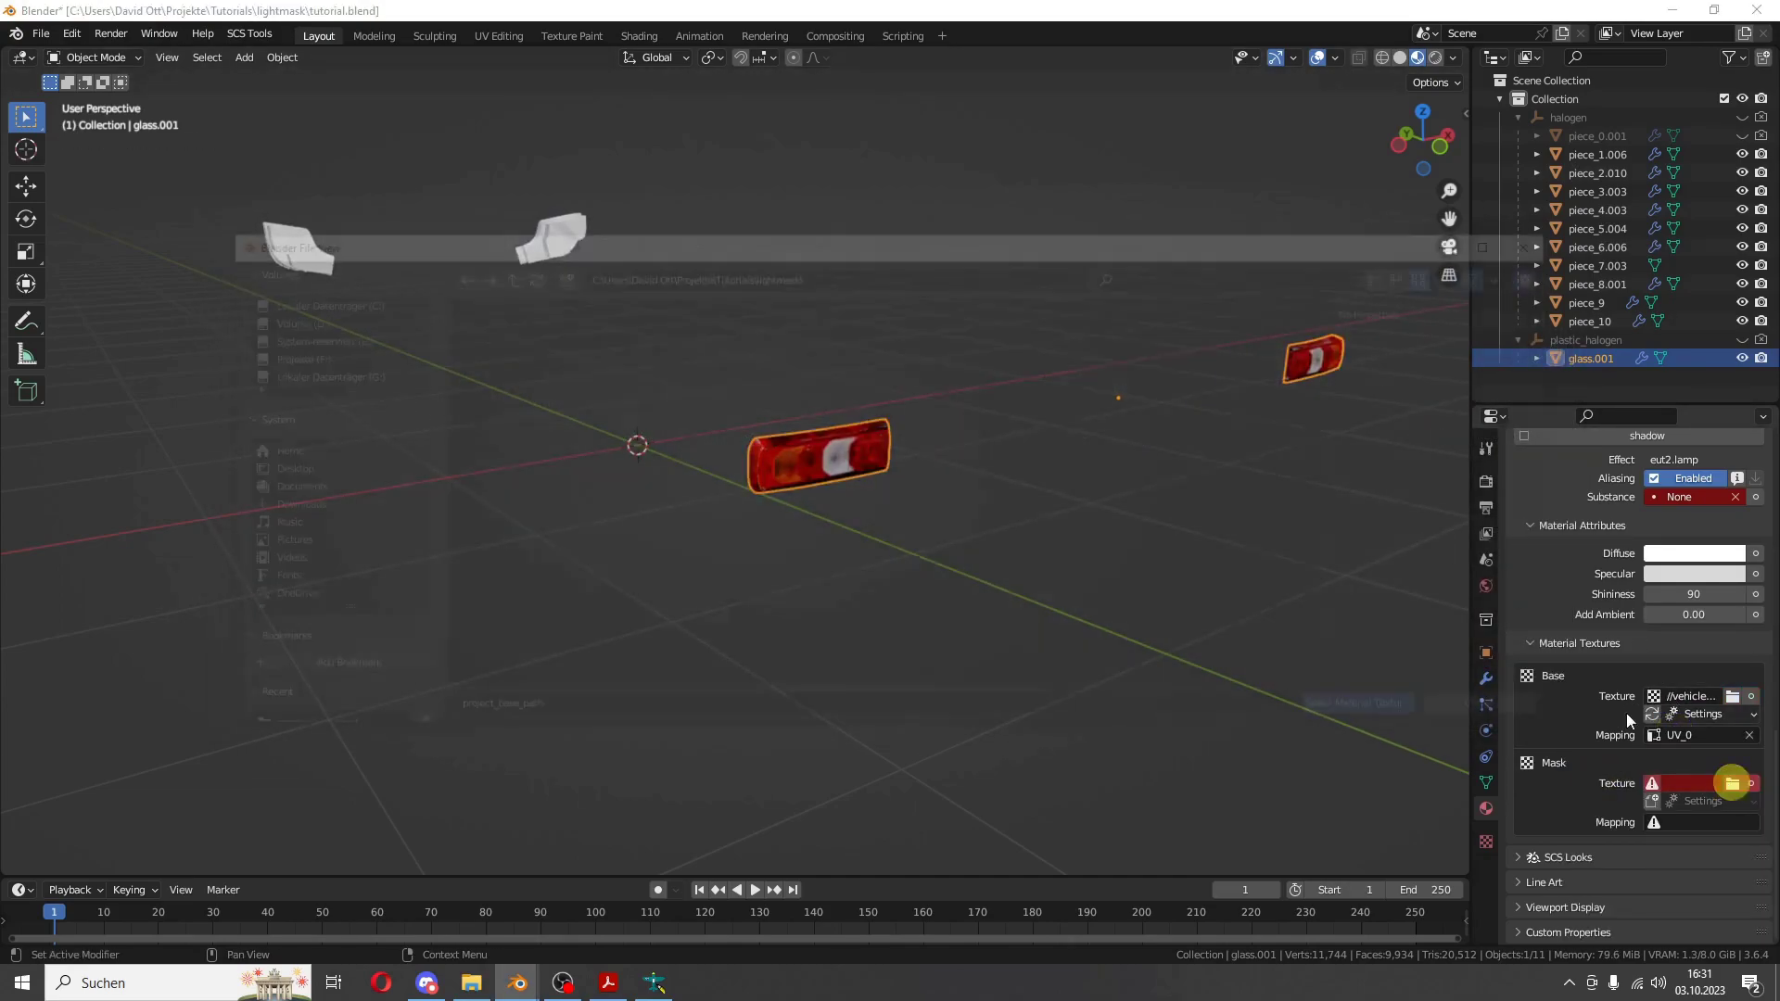
double_click(541, 380)
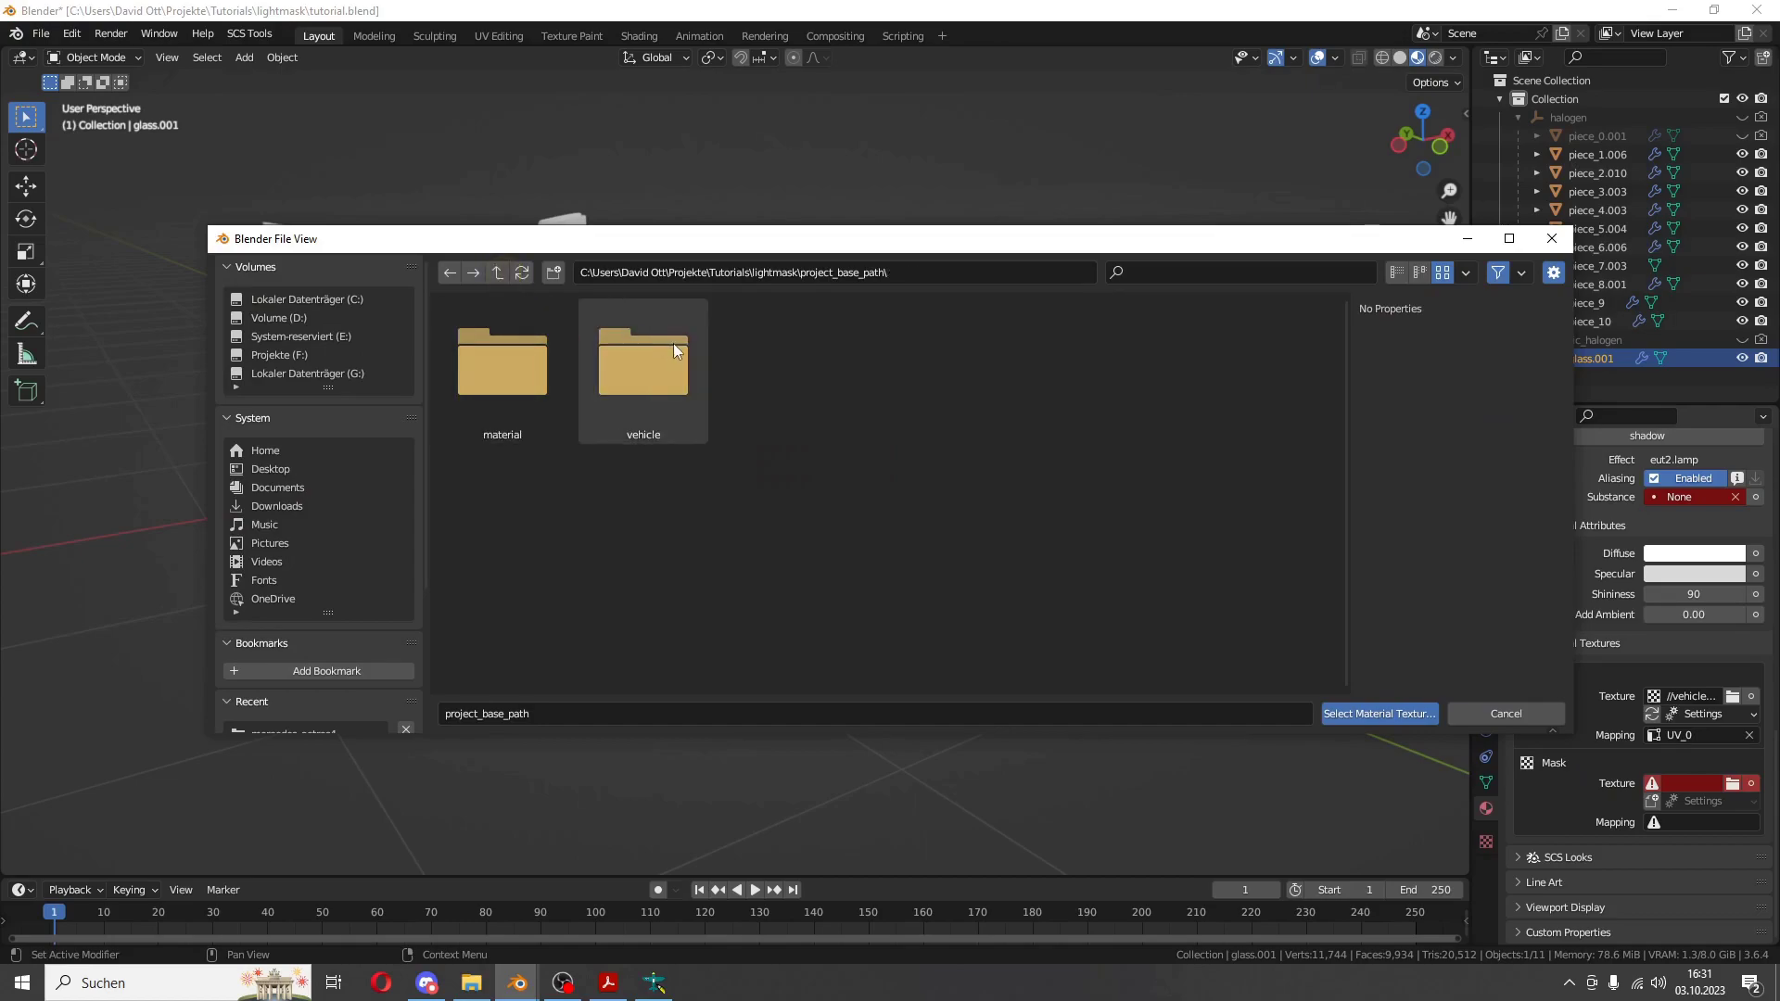
double_click(674, 343)
double_click(536, 376)
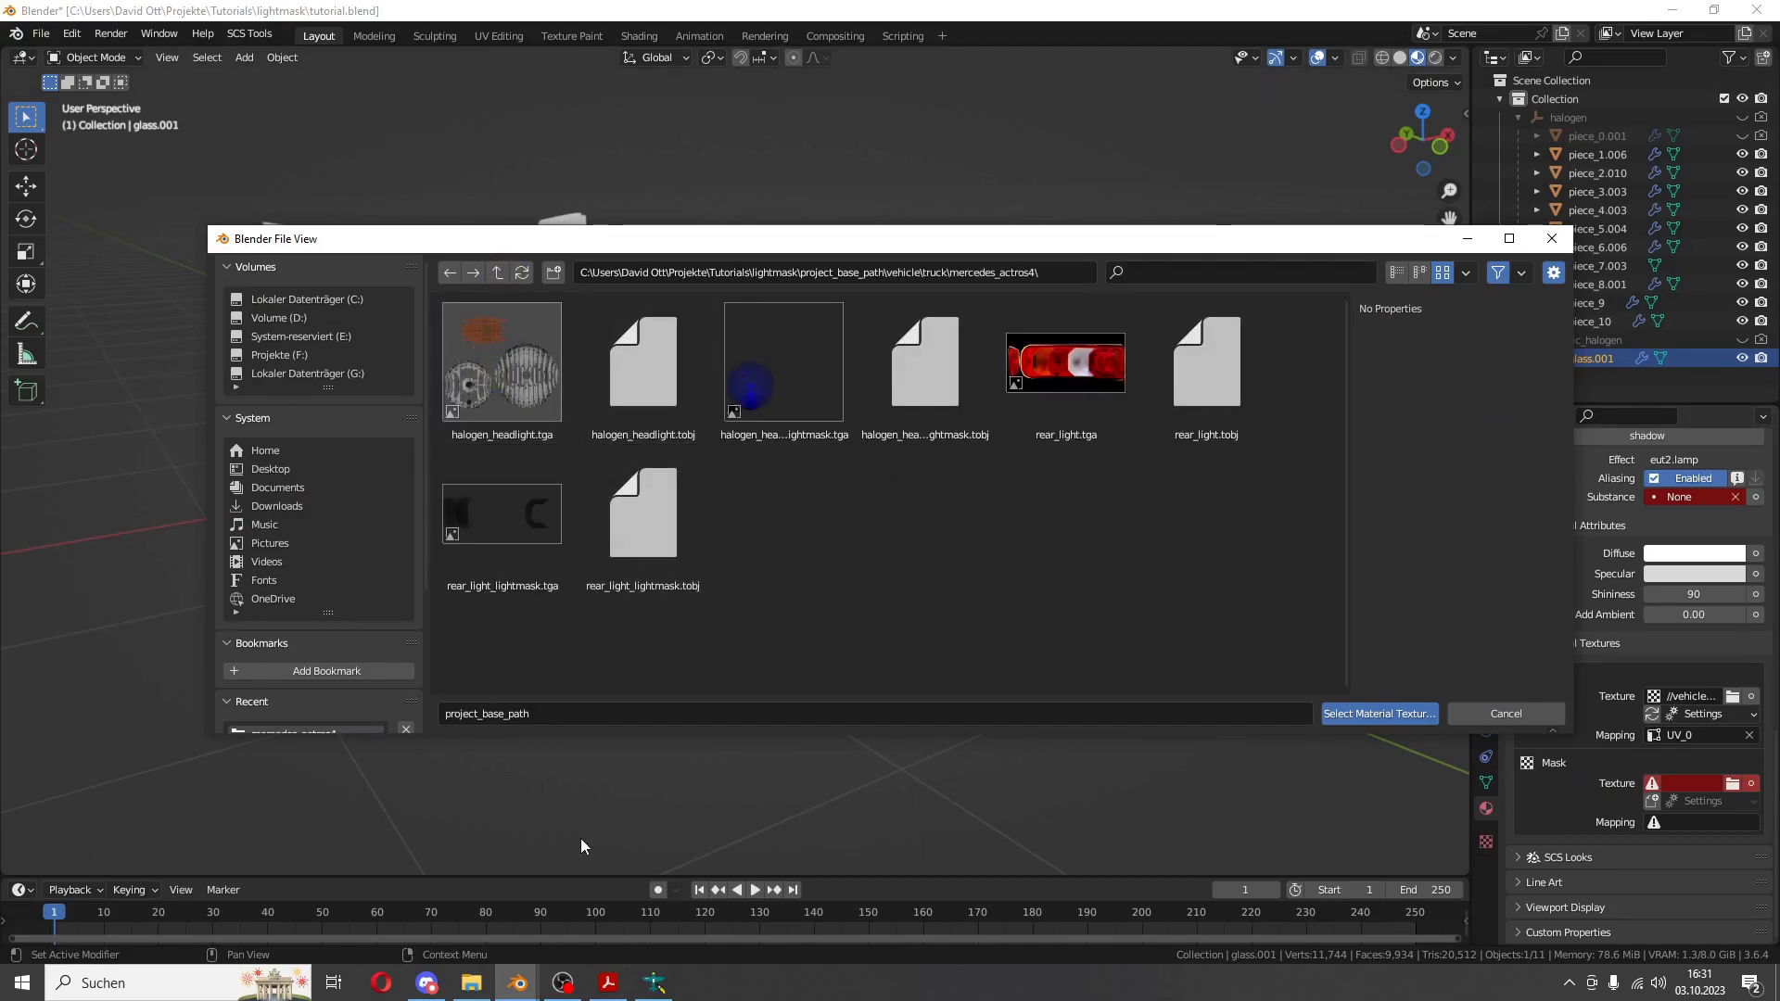
click(644, 572)
click(1380, 713)
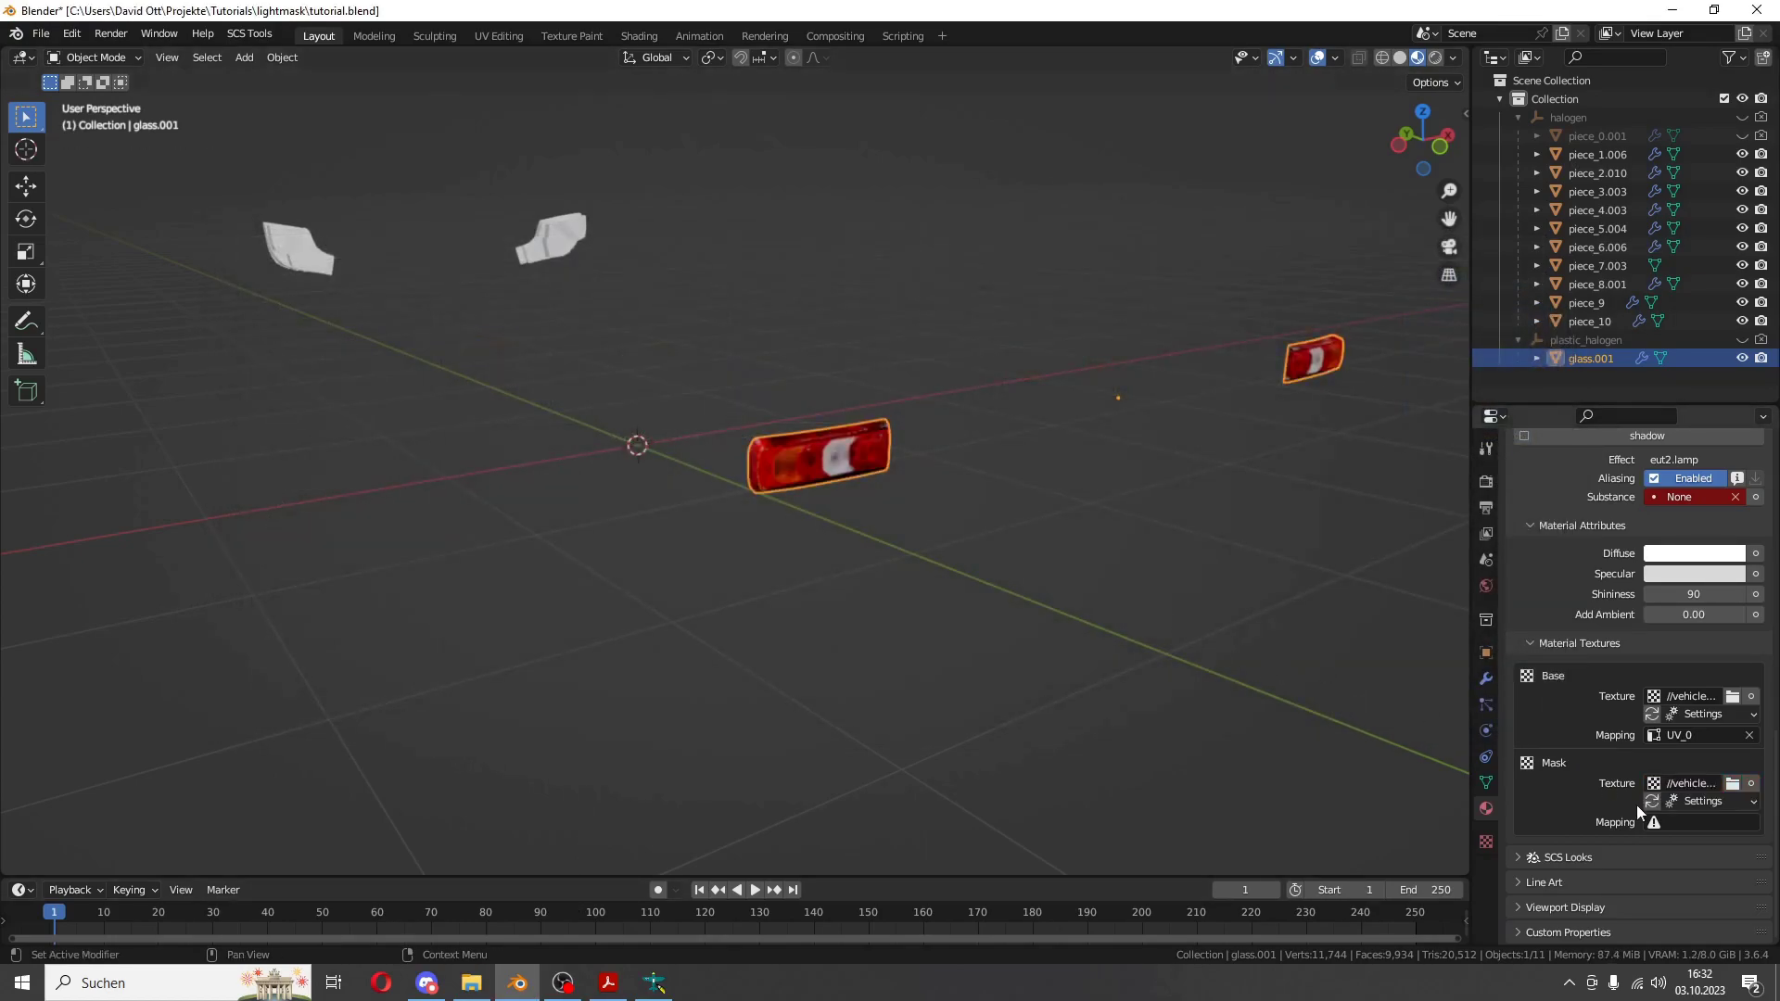
click(1686, 823)
click(1585, 630)
scroll(871, 512, down, 5)
scroll(916, 512, up, 9)
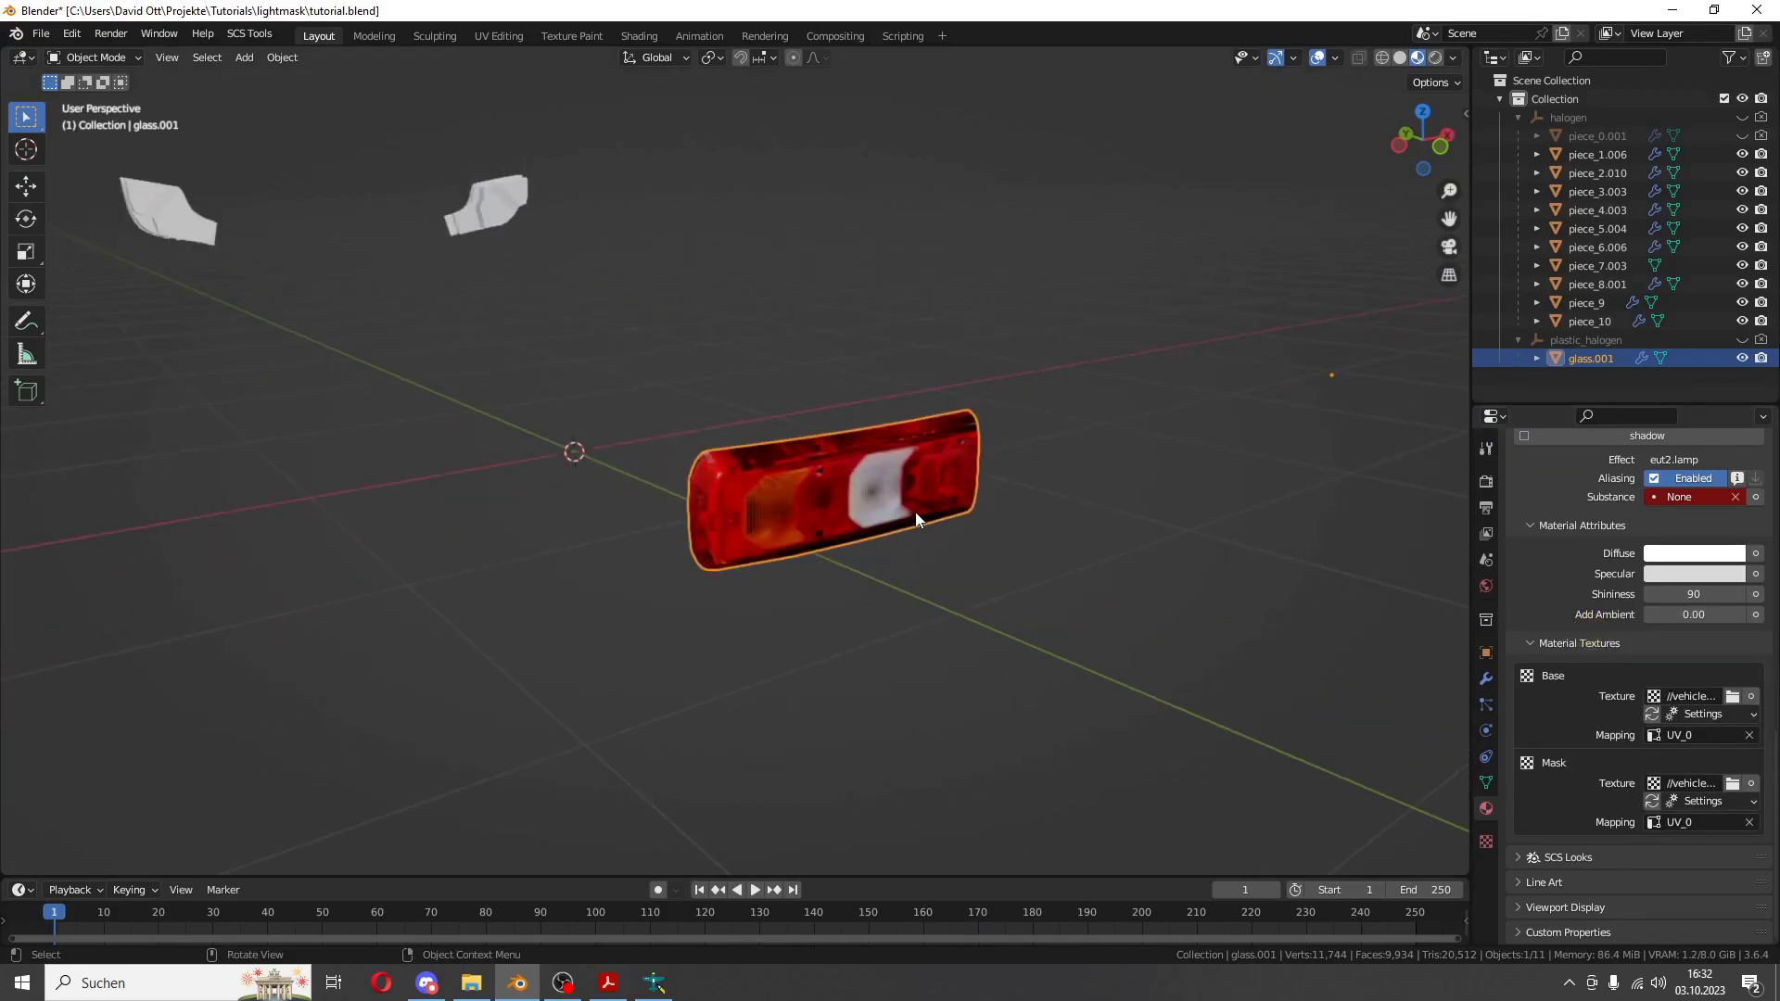
- In UV Editing, box-select one rear light's faces and assign them to the Rear Left lamp tile
click(499, 35)
mouse_move(978, 309)
middle_down()
mouse_move(1034, 342)
mouse_move(945, 339)
mouse_move(1137, 365)
middle_up()
scroll(1118, 445, up, 3)
middle_drag(1177, 553, 1116, 429)
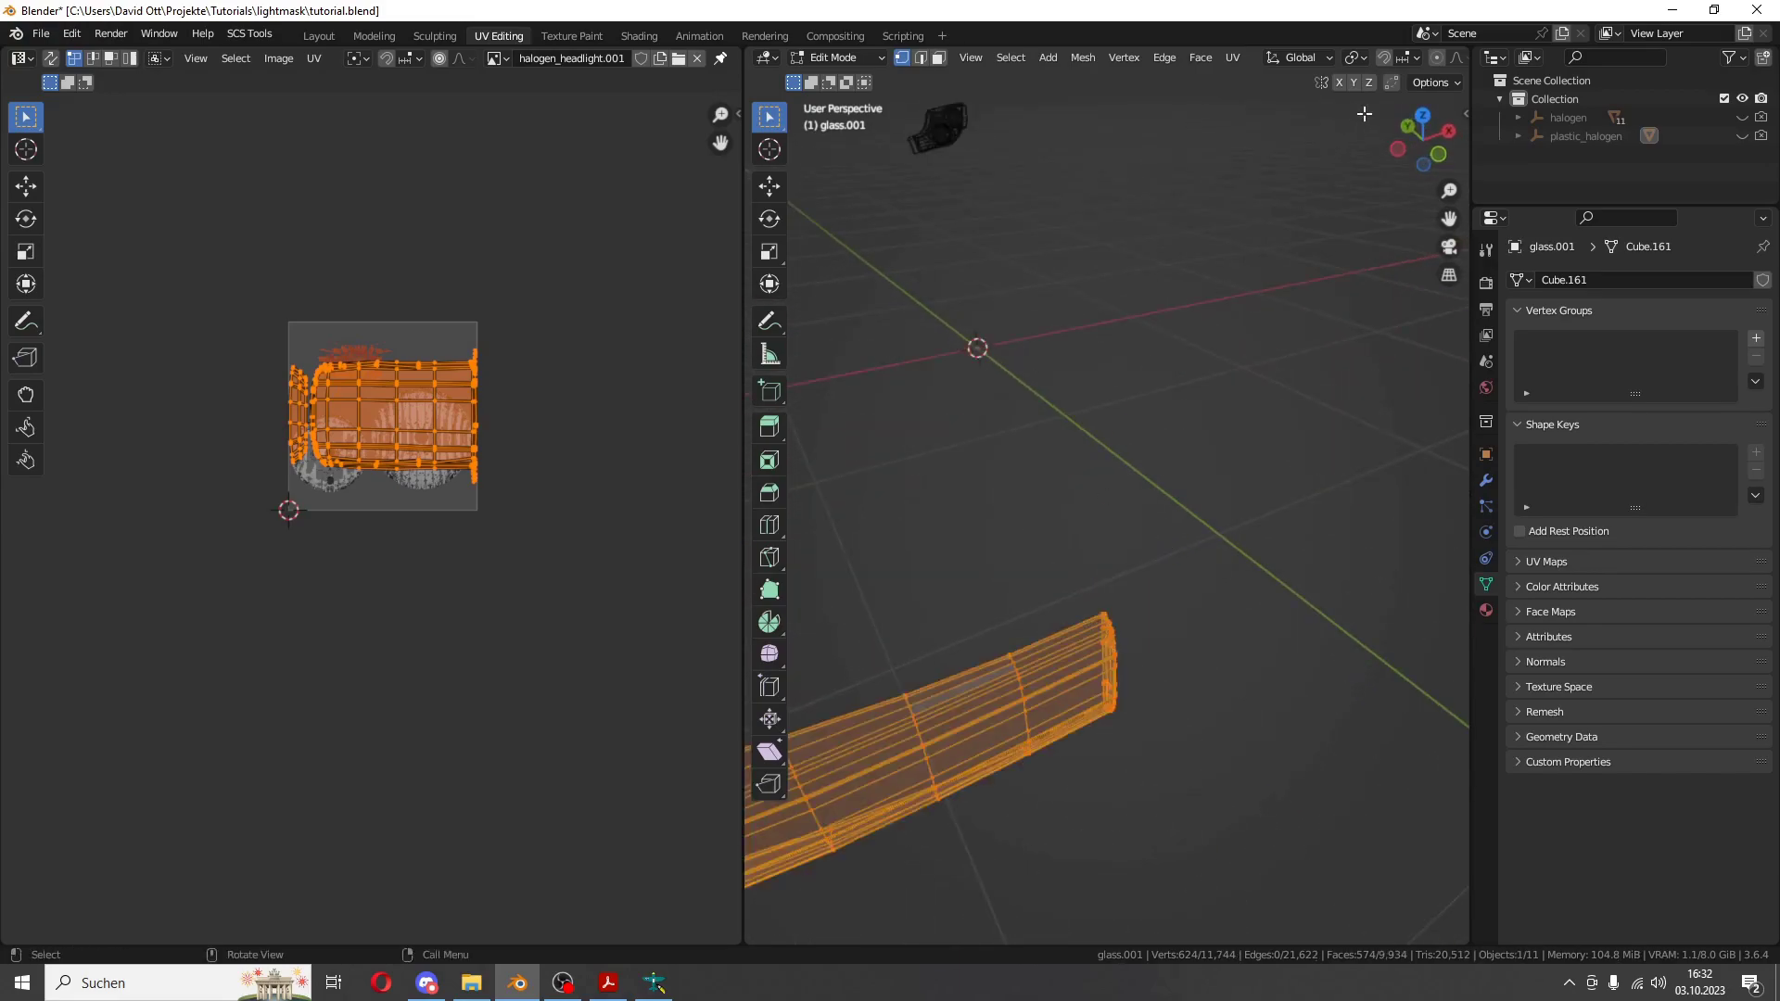
scroll(1326, 58, down, 5)
scroll(1124, 370, down, 5)
drag(1135, 243, 1326, 507)
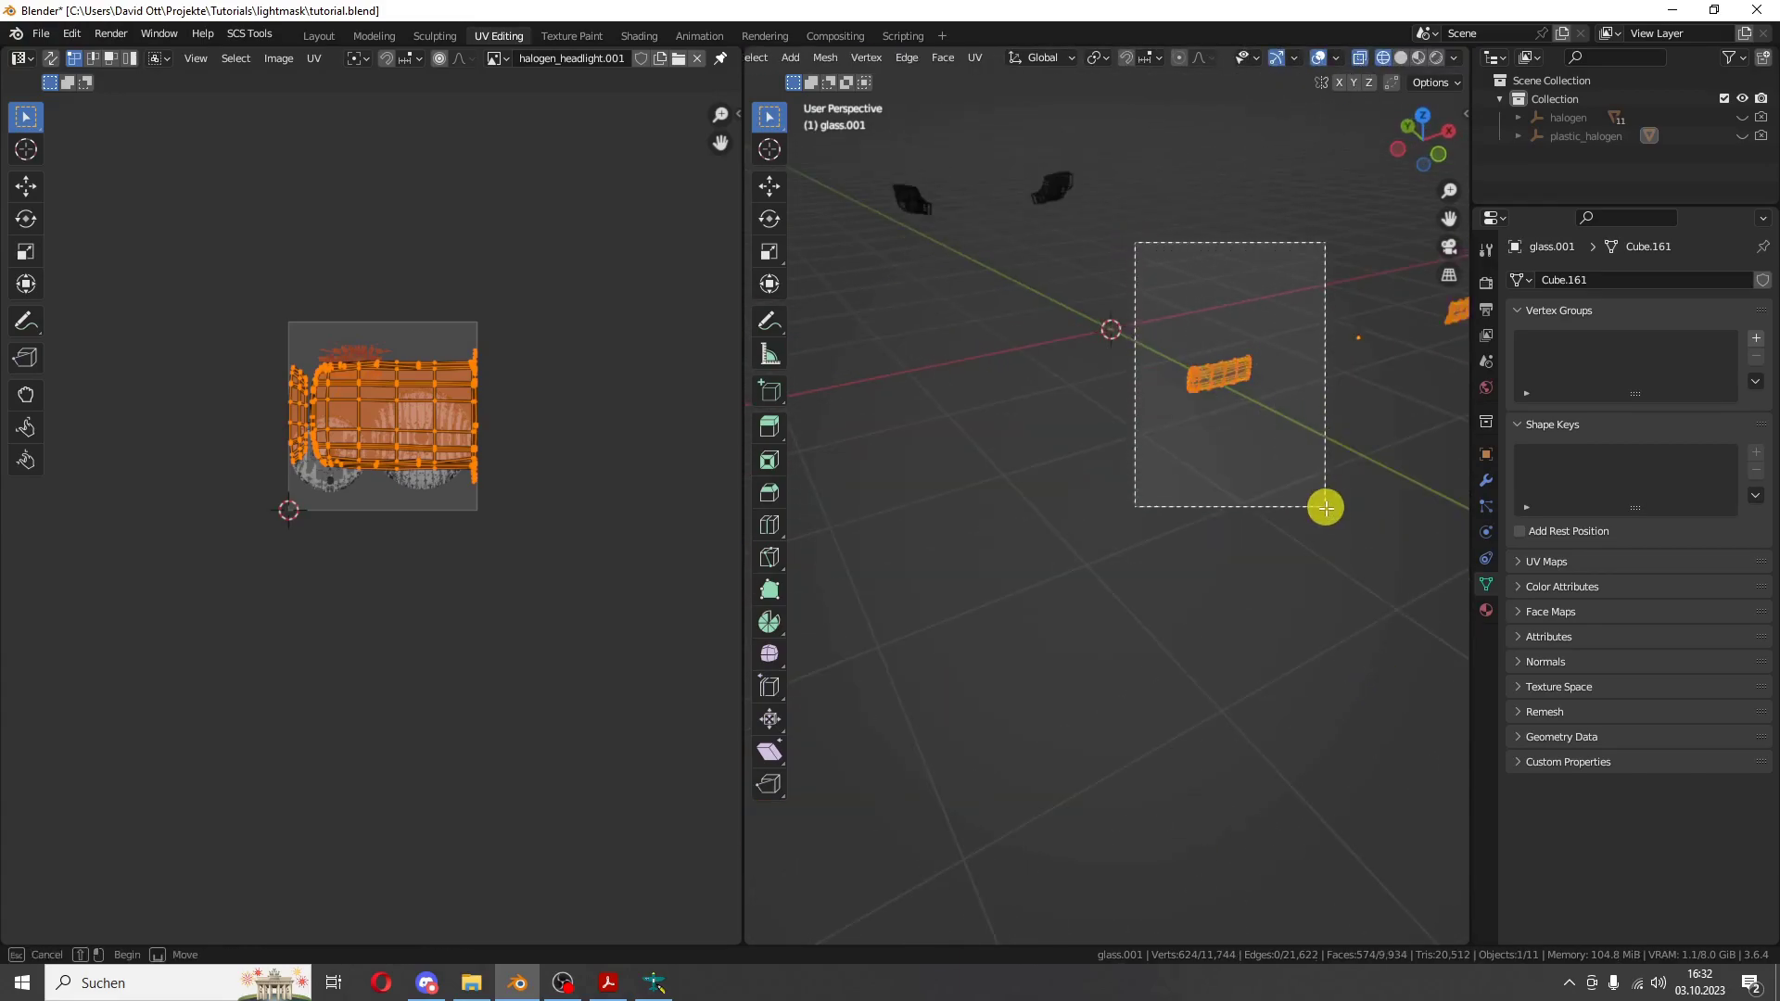
click(249, 34)
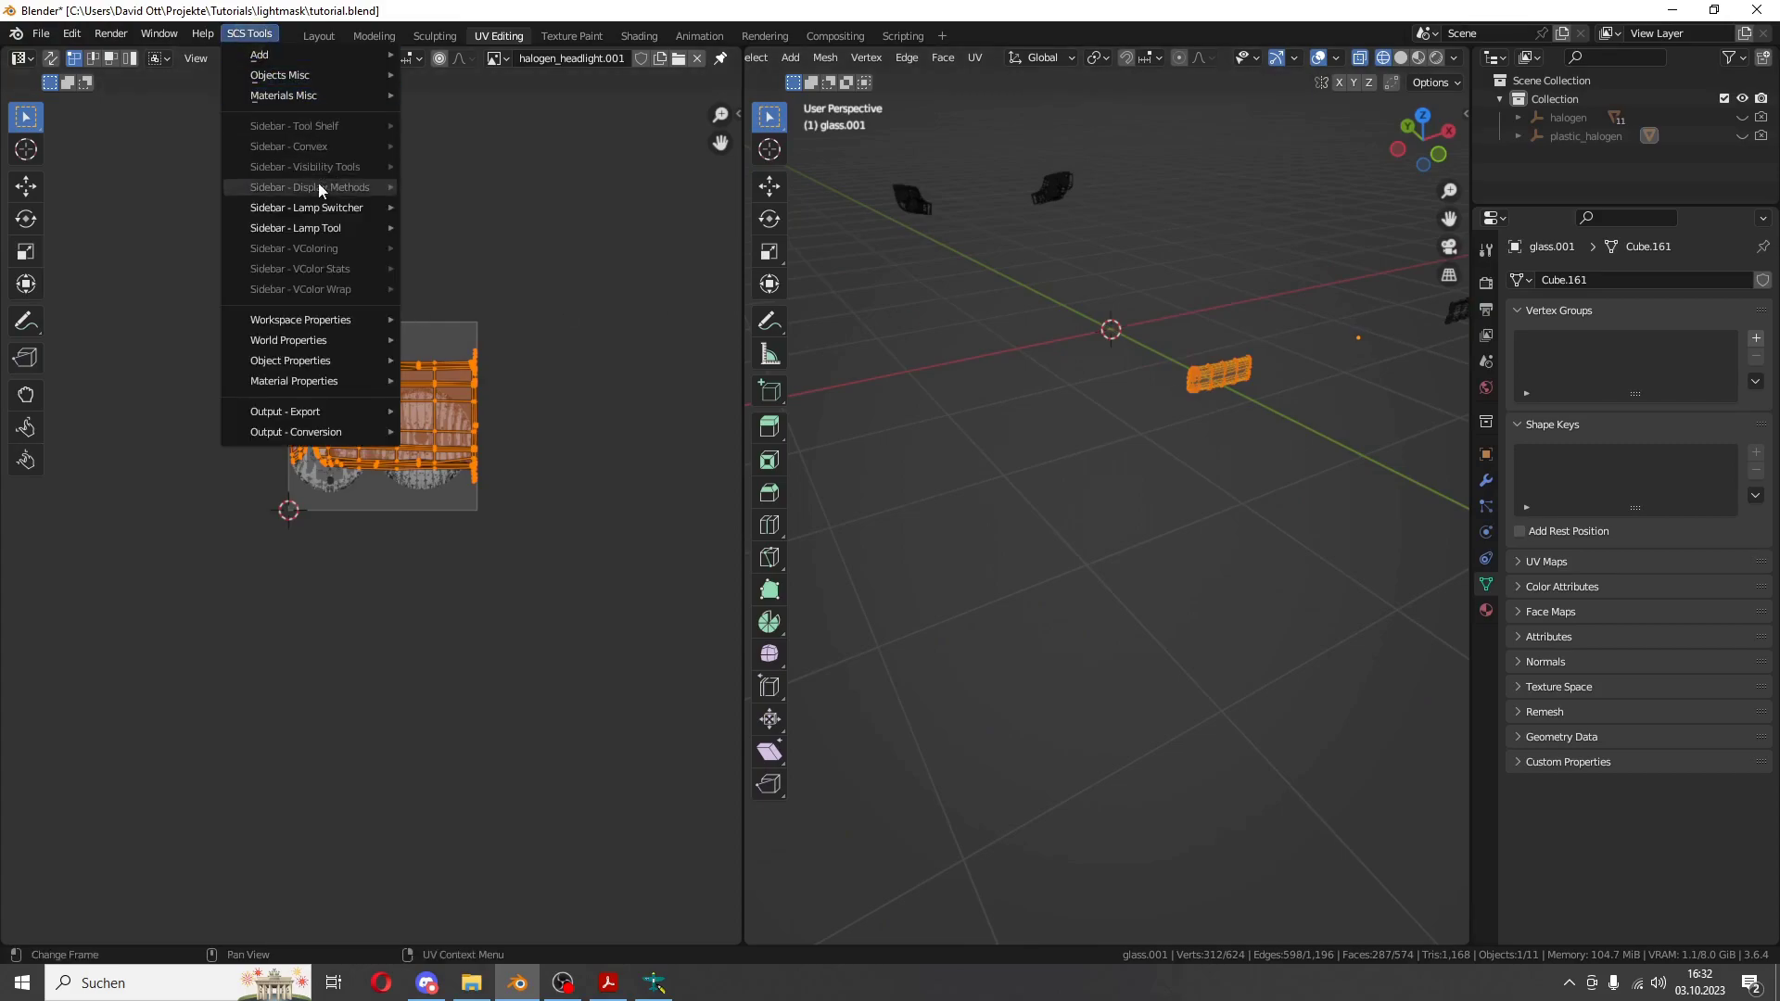
mouse_move(295, 229)
click(461, 275)
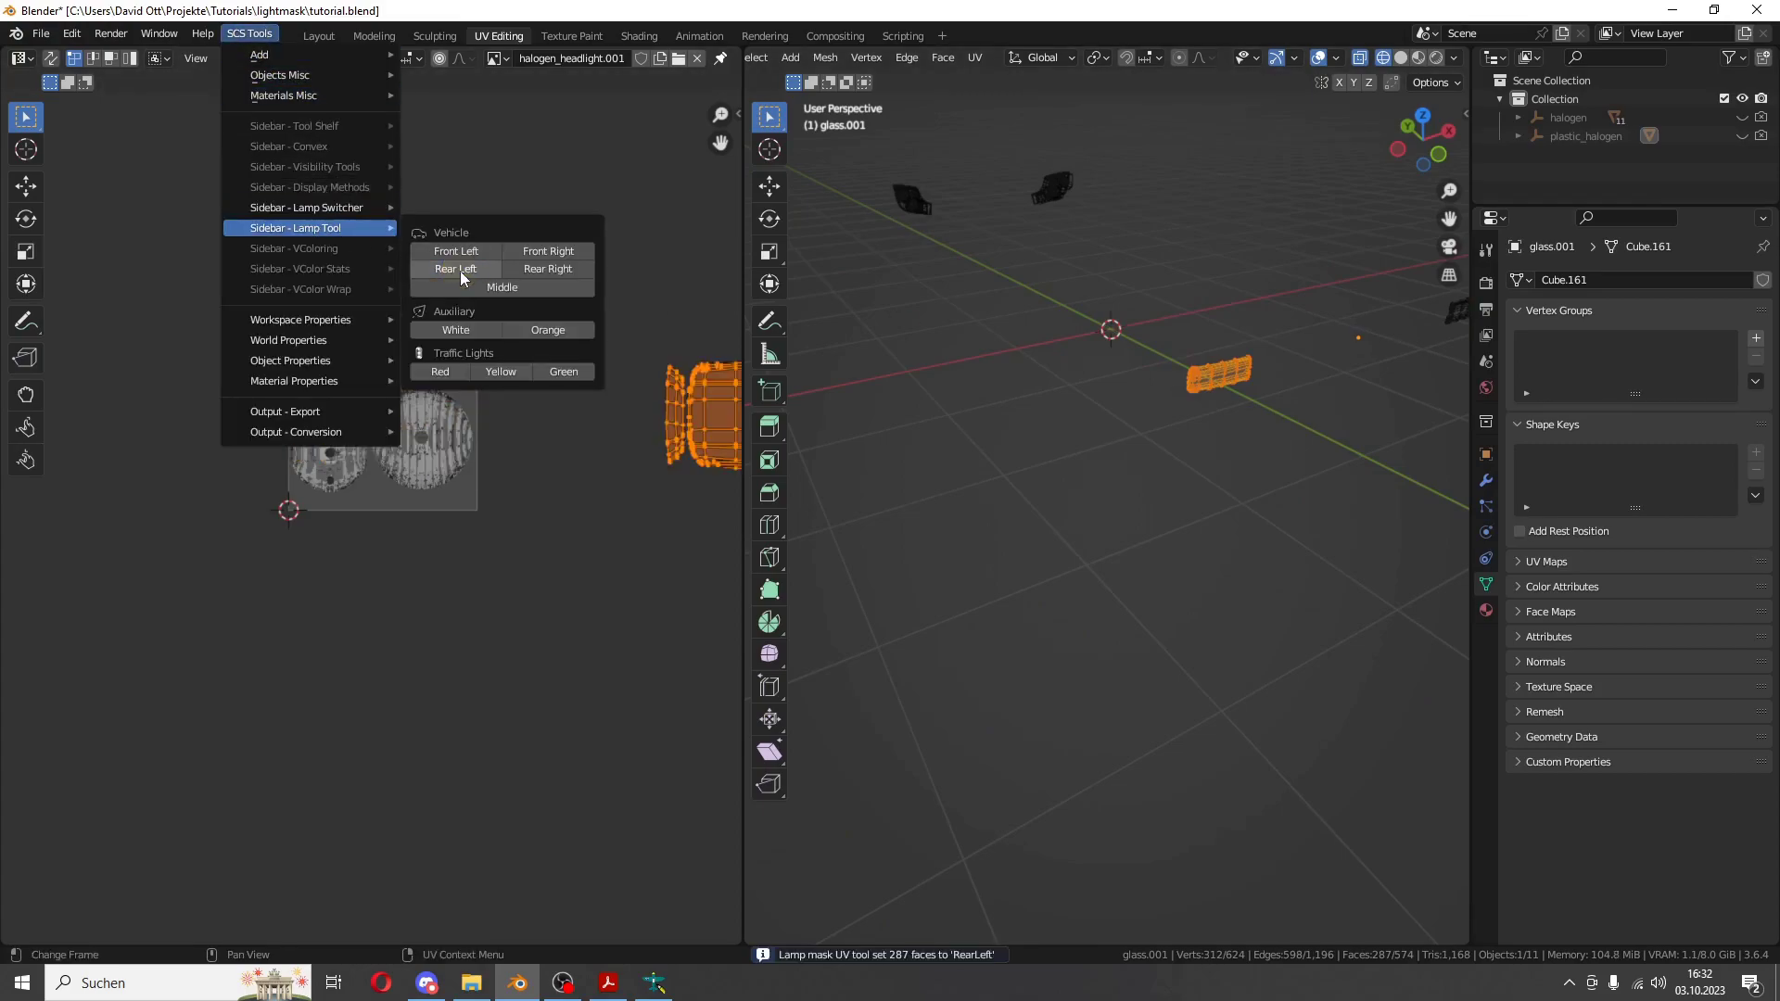
- Box-select the other rear light's faces, assign them to Rear Right, then select all faces
middle_drag(835, 418, 1020, 352)
drag(1163, 276, 1335, 468)
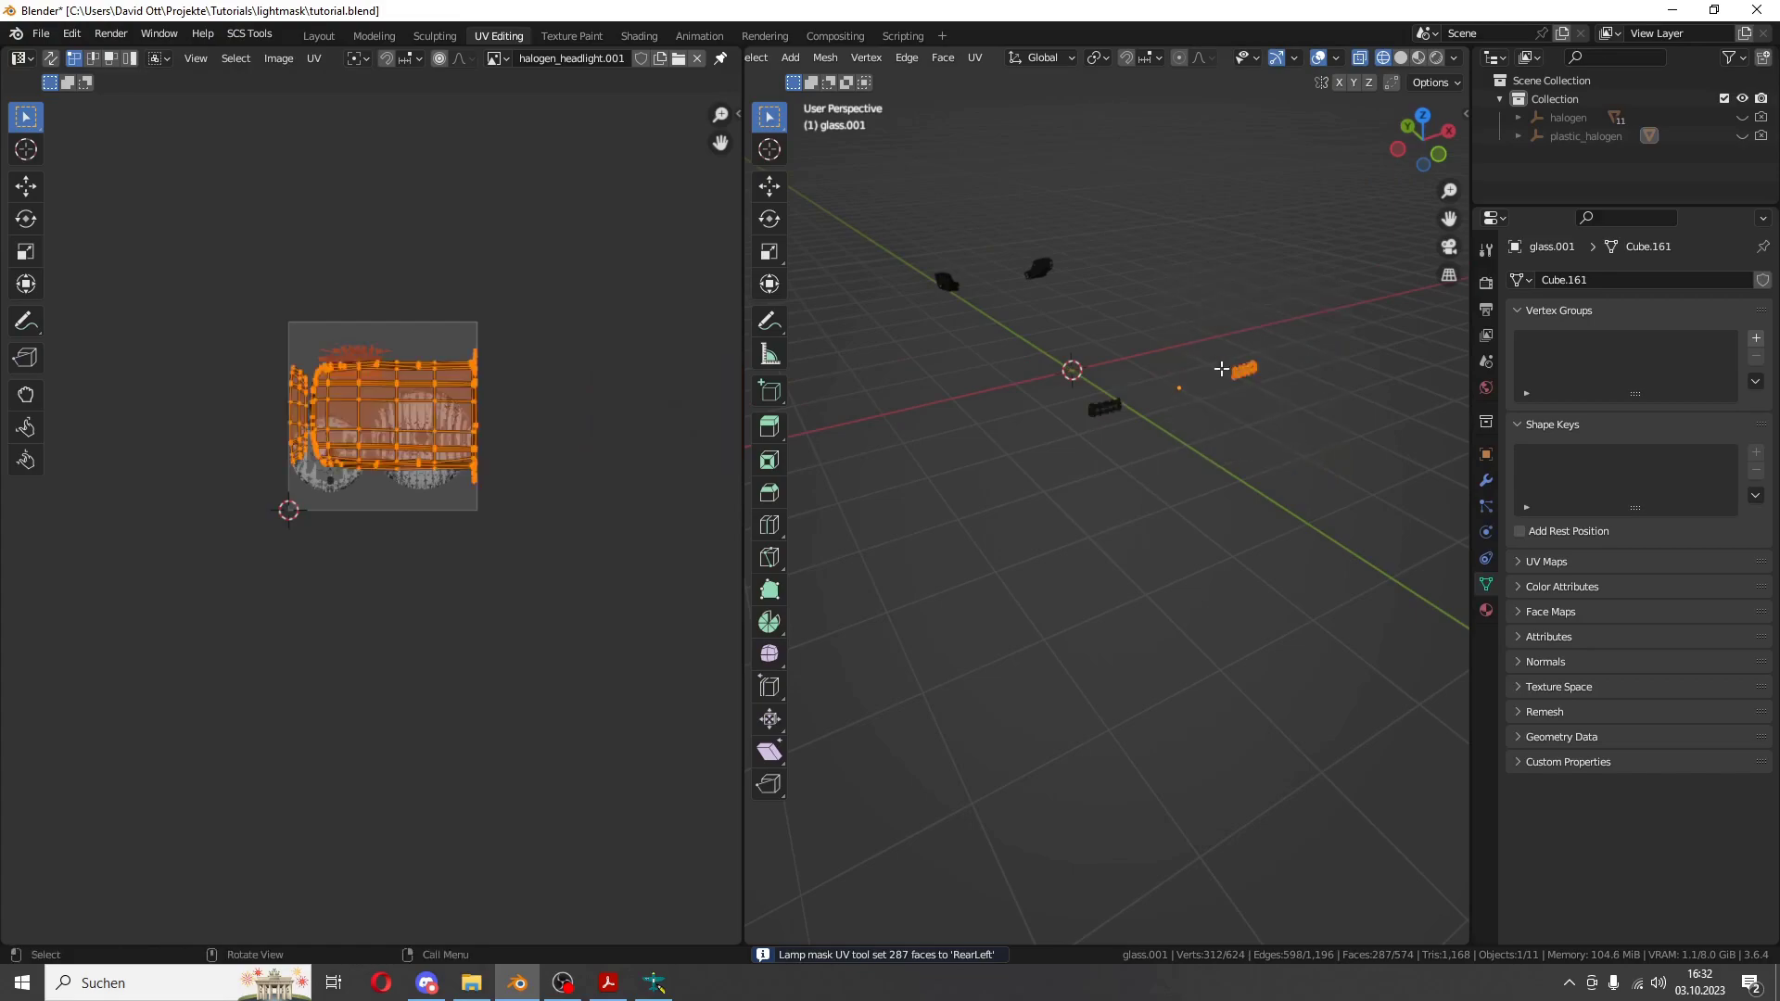
click(249, 33)
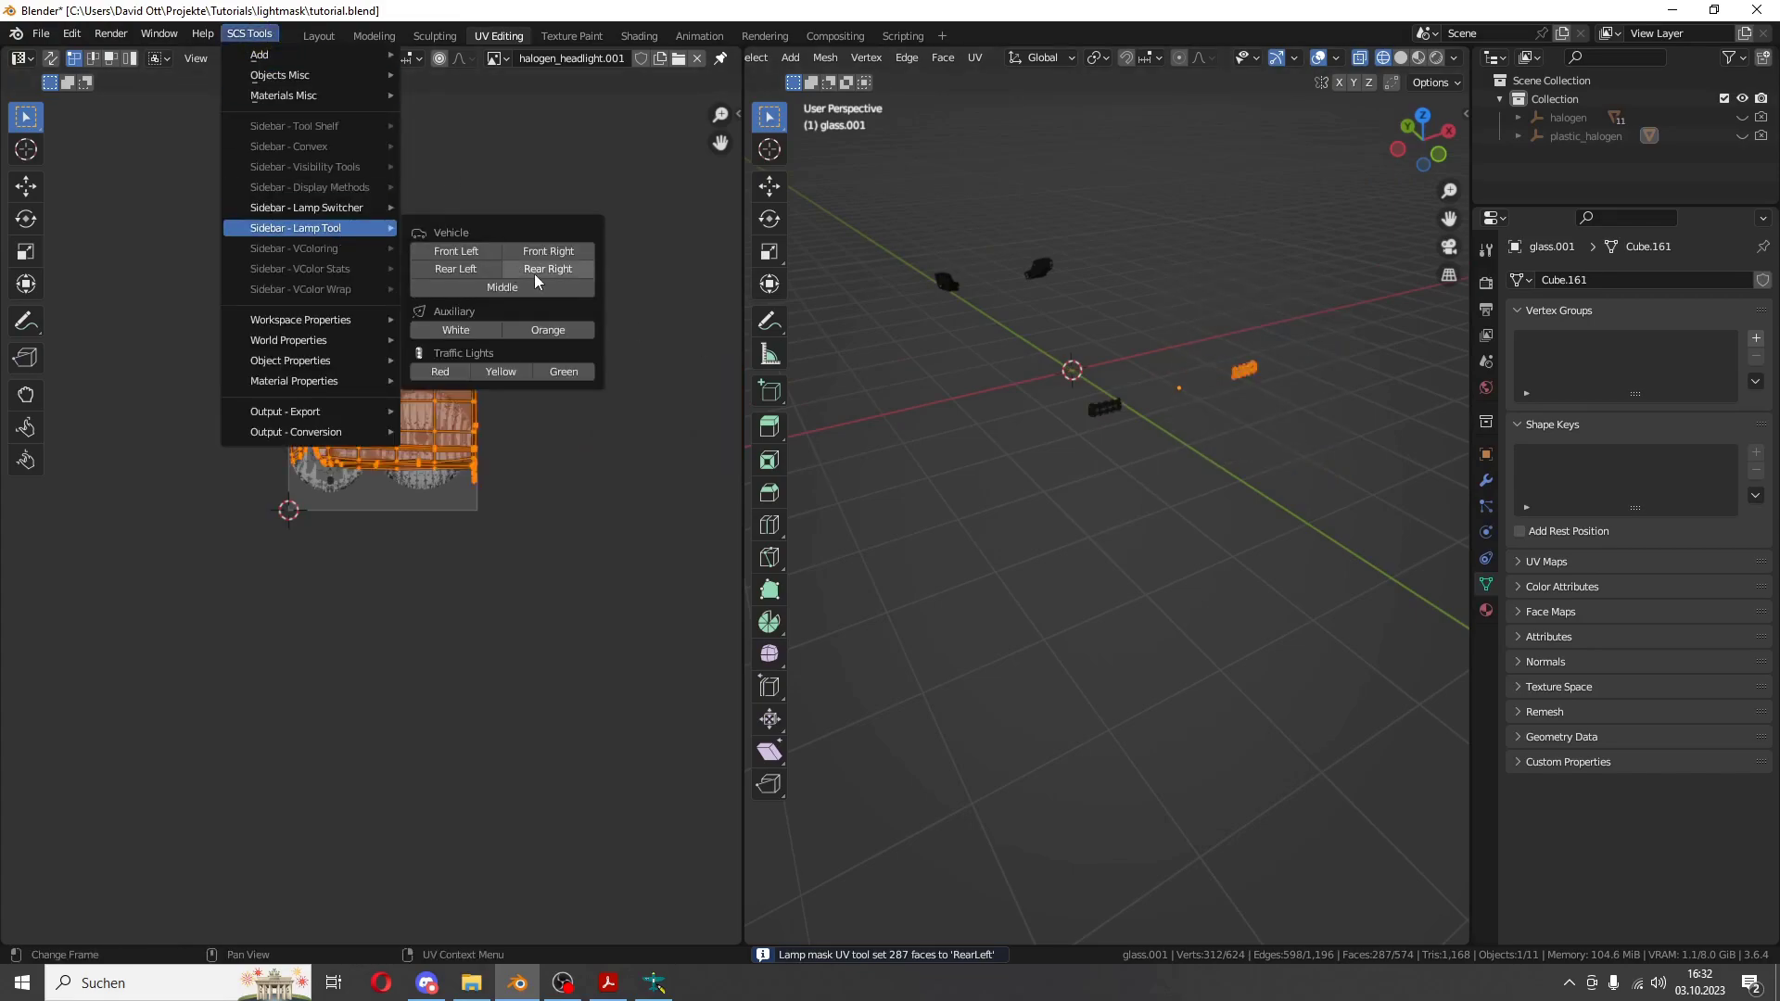
click(547, 269)
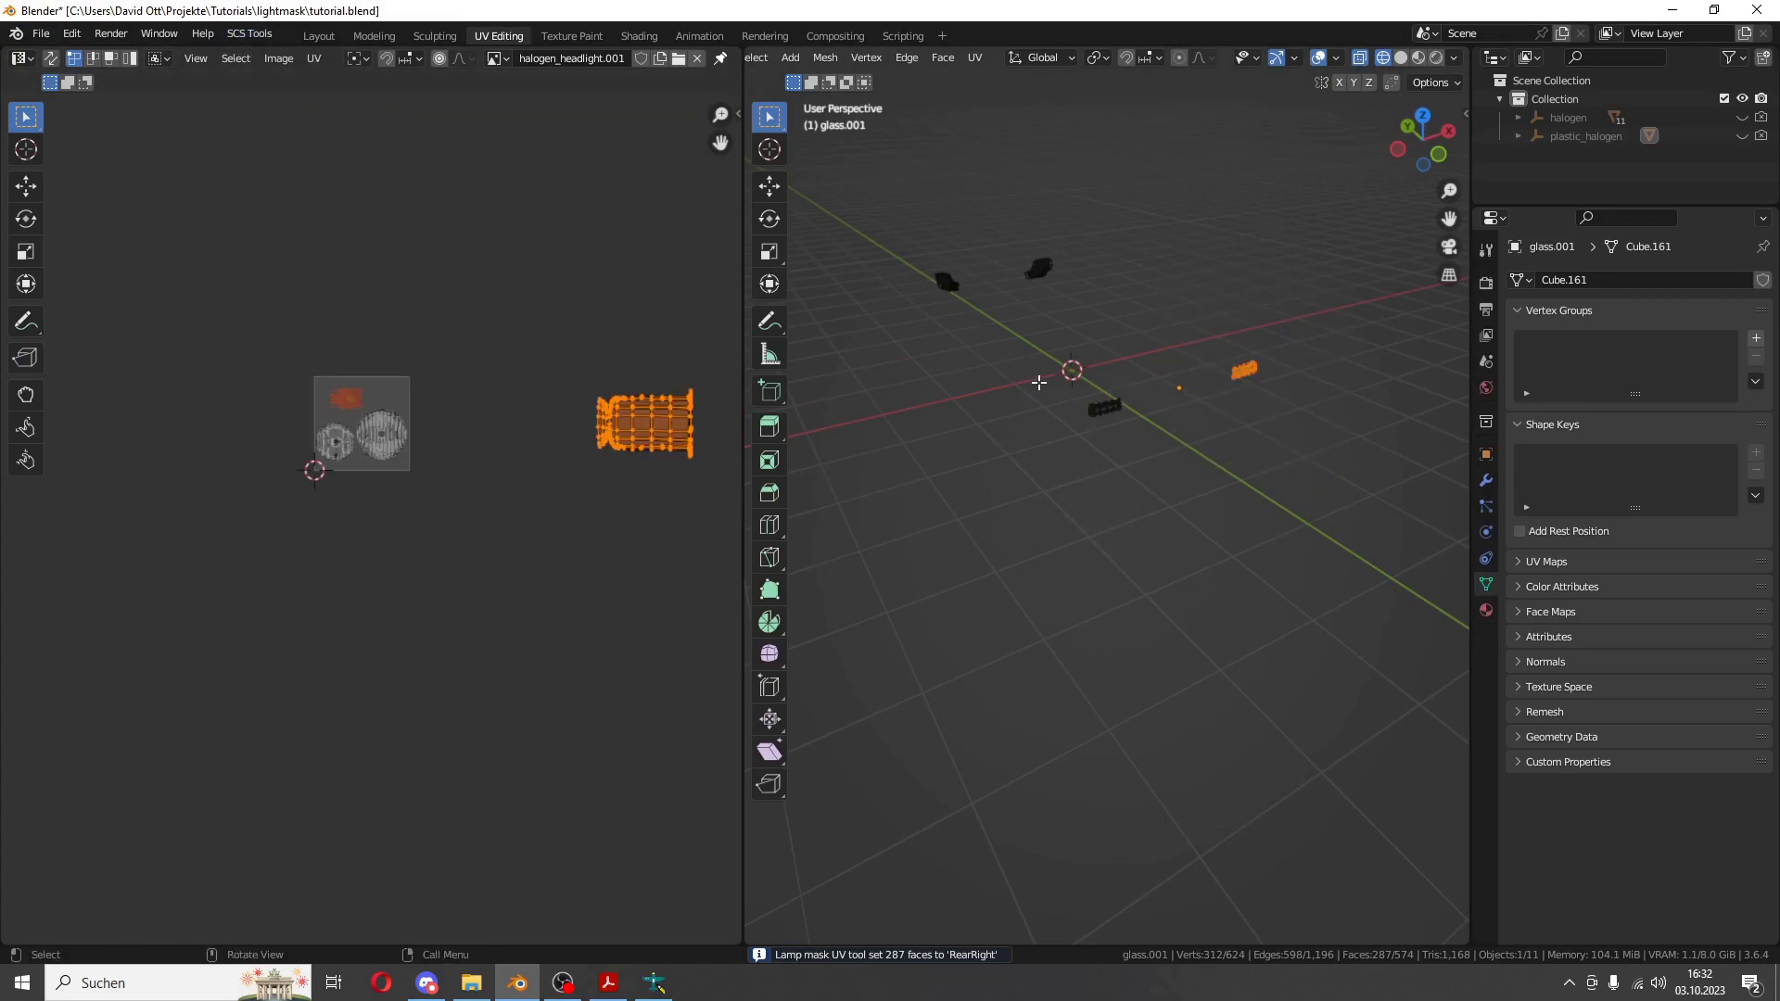
key(a)
- Bring up the lamp-system reference PDF and highlight the Rear Right row, tile 3
scroll(601, 426, up, 1)
scroll(582, 431, up, 1)
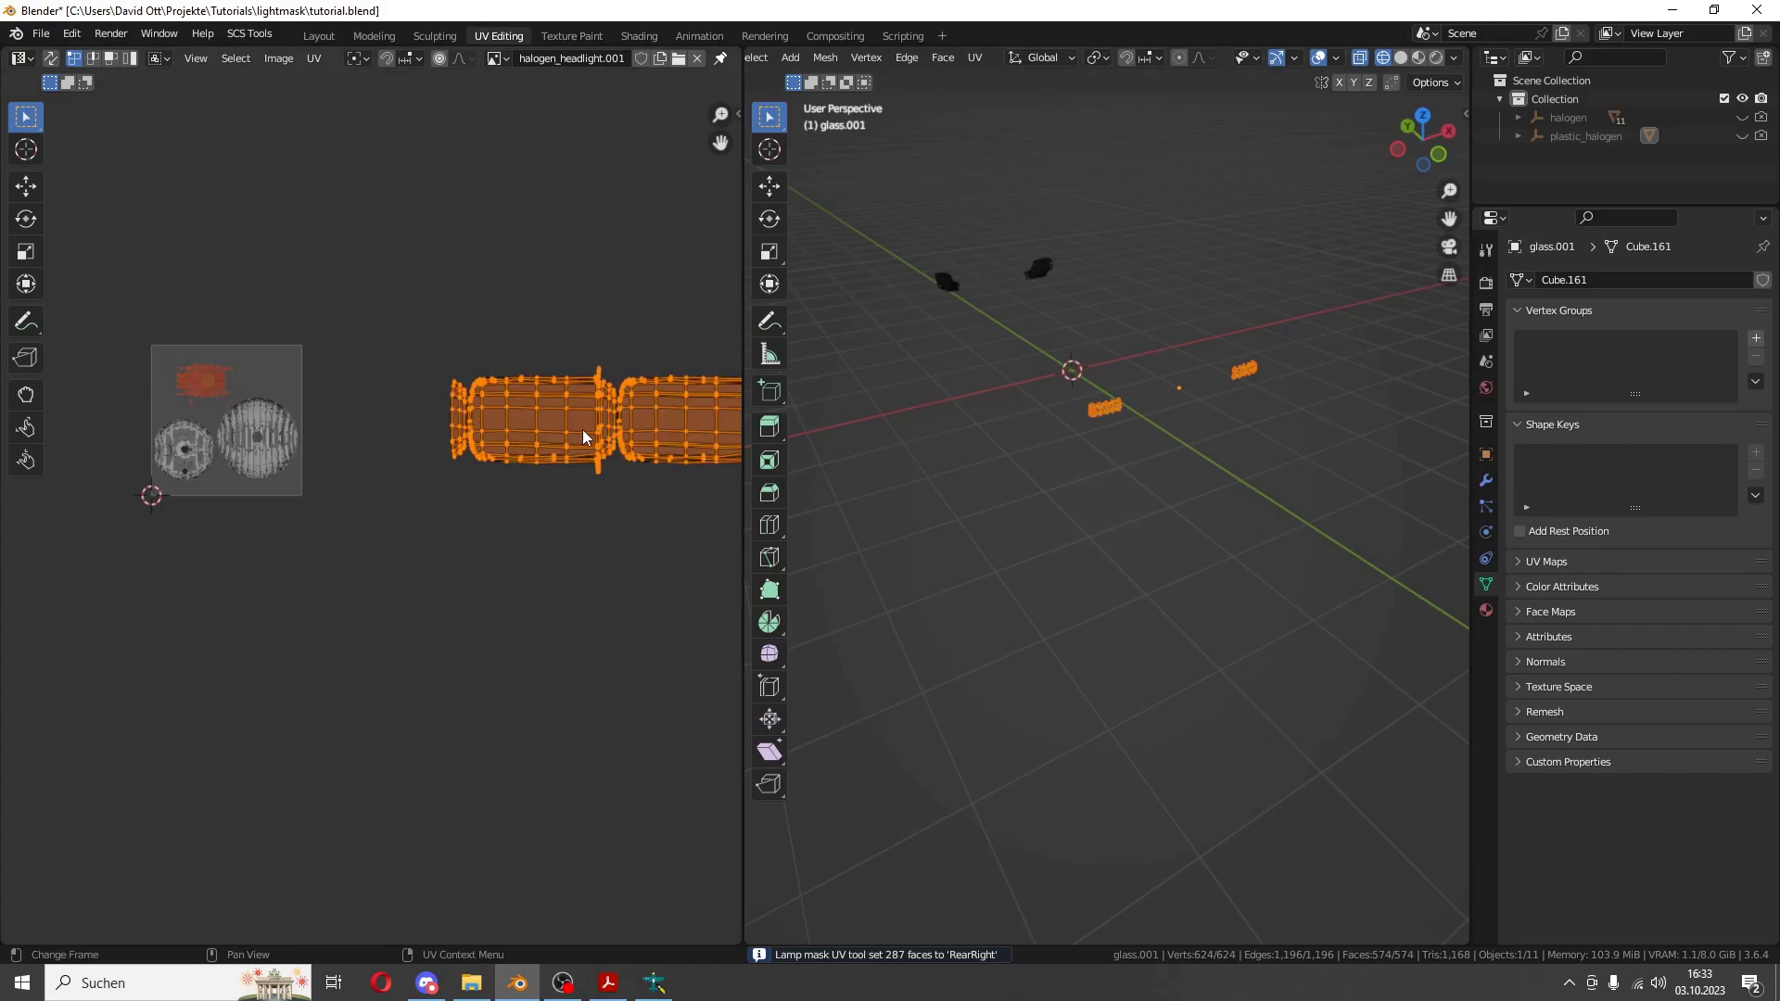
scroll(575, 430, down, 2)
click(608, 983)
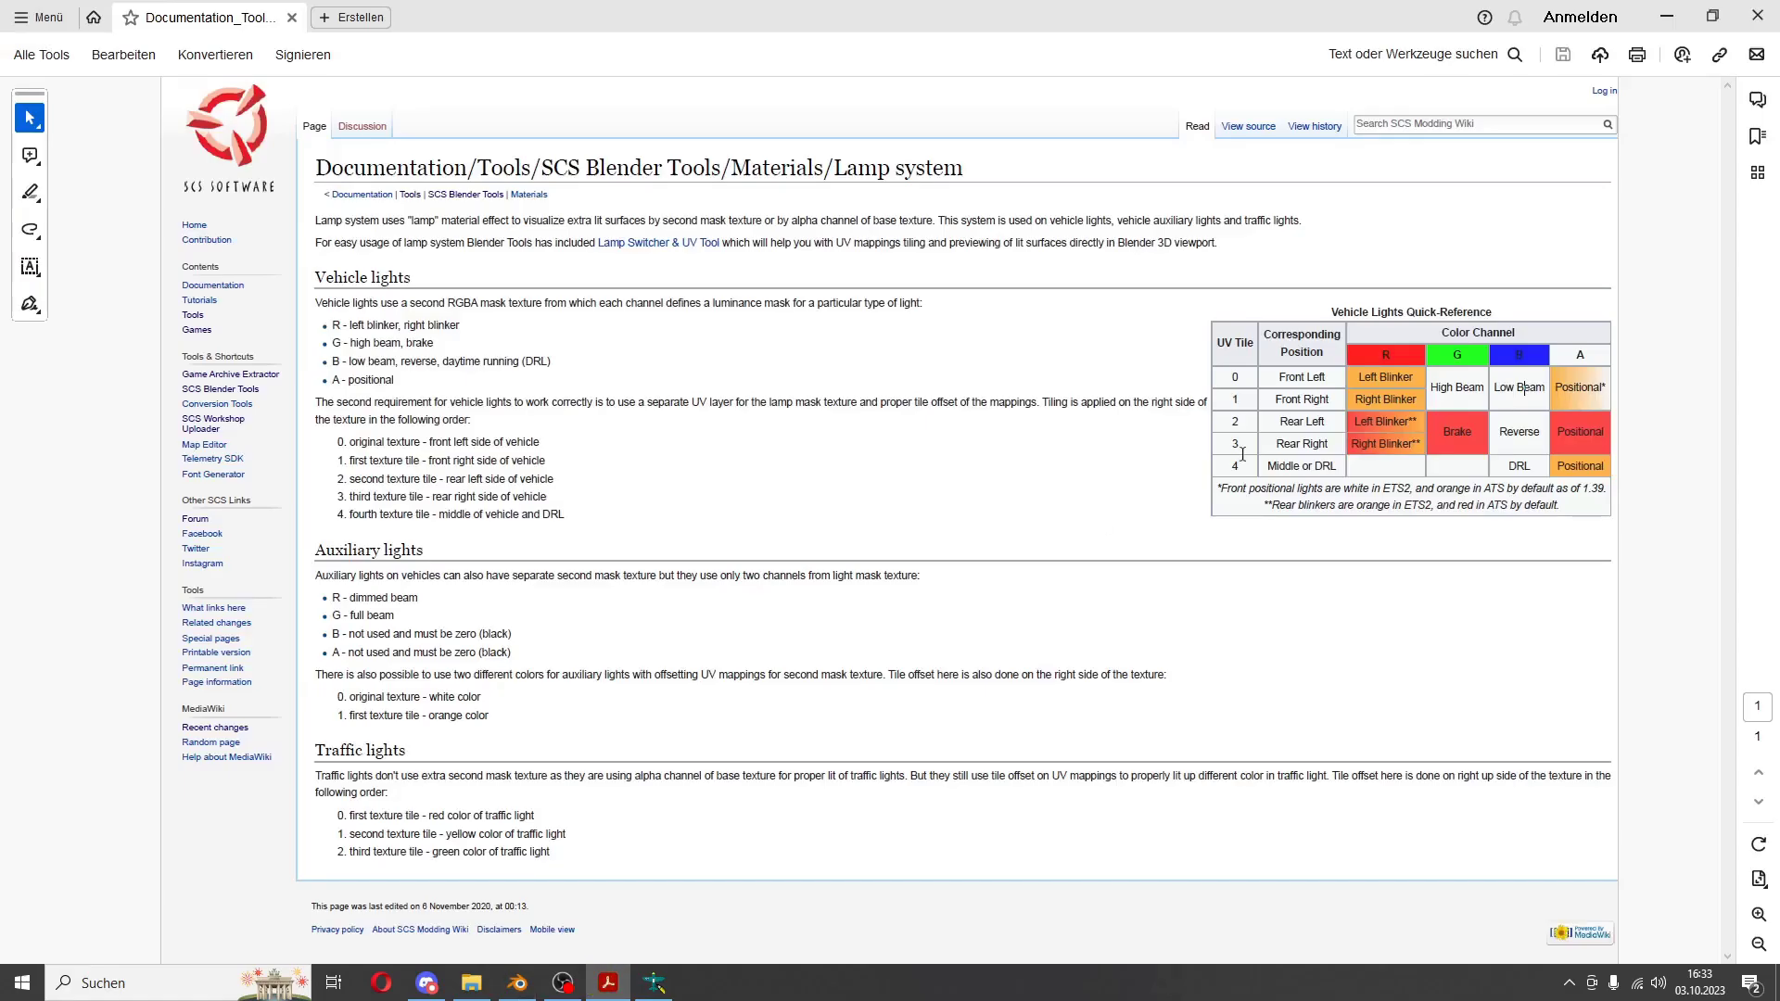
drag(1276, 444, 1314, 450)
drag(1231, 424, 1239, 466)
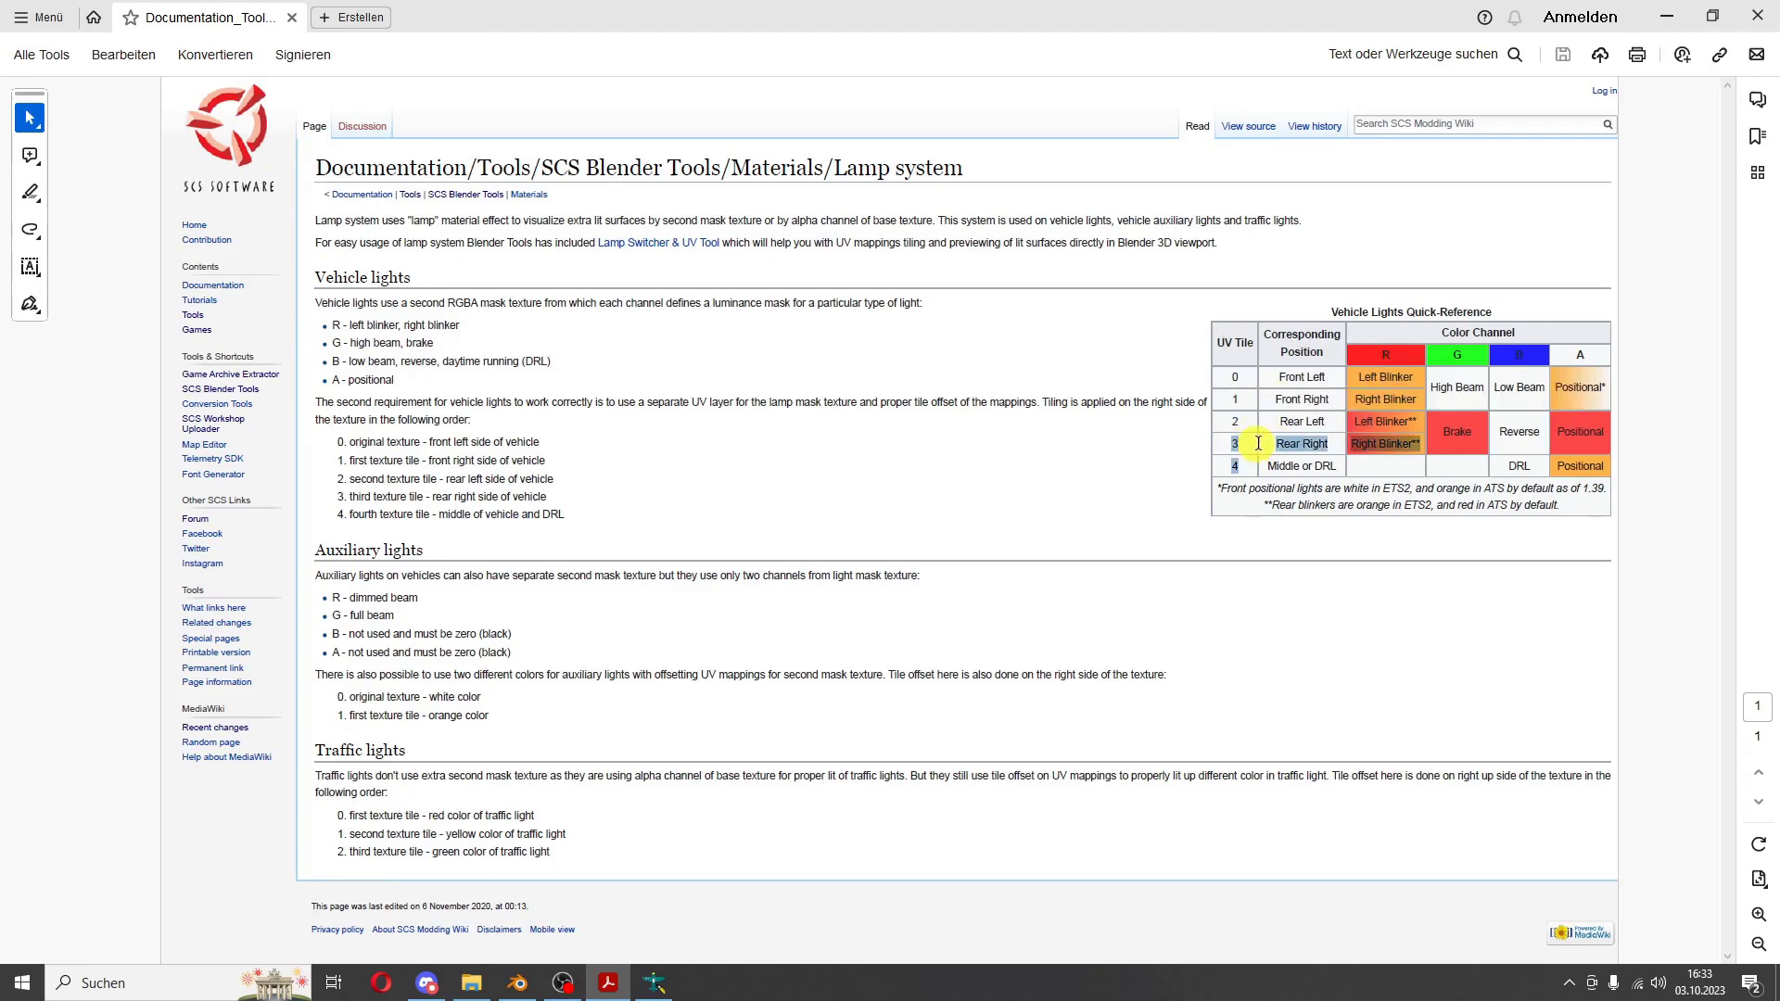
- Back in Blender, orbit around the rear lights and select just one rear-light glass part
click(517, 983)
scroll(393, 431, up, 2)
scroll(499, 397, up, 2)
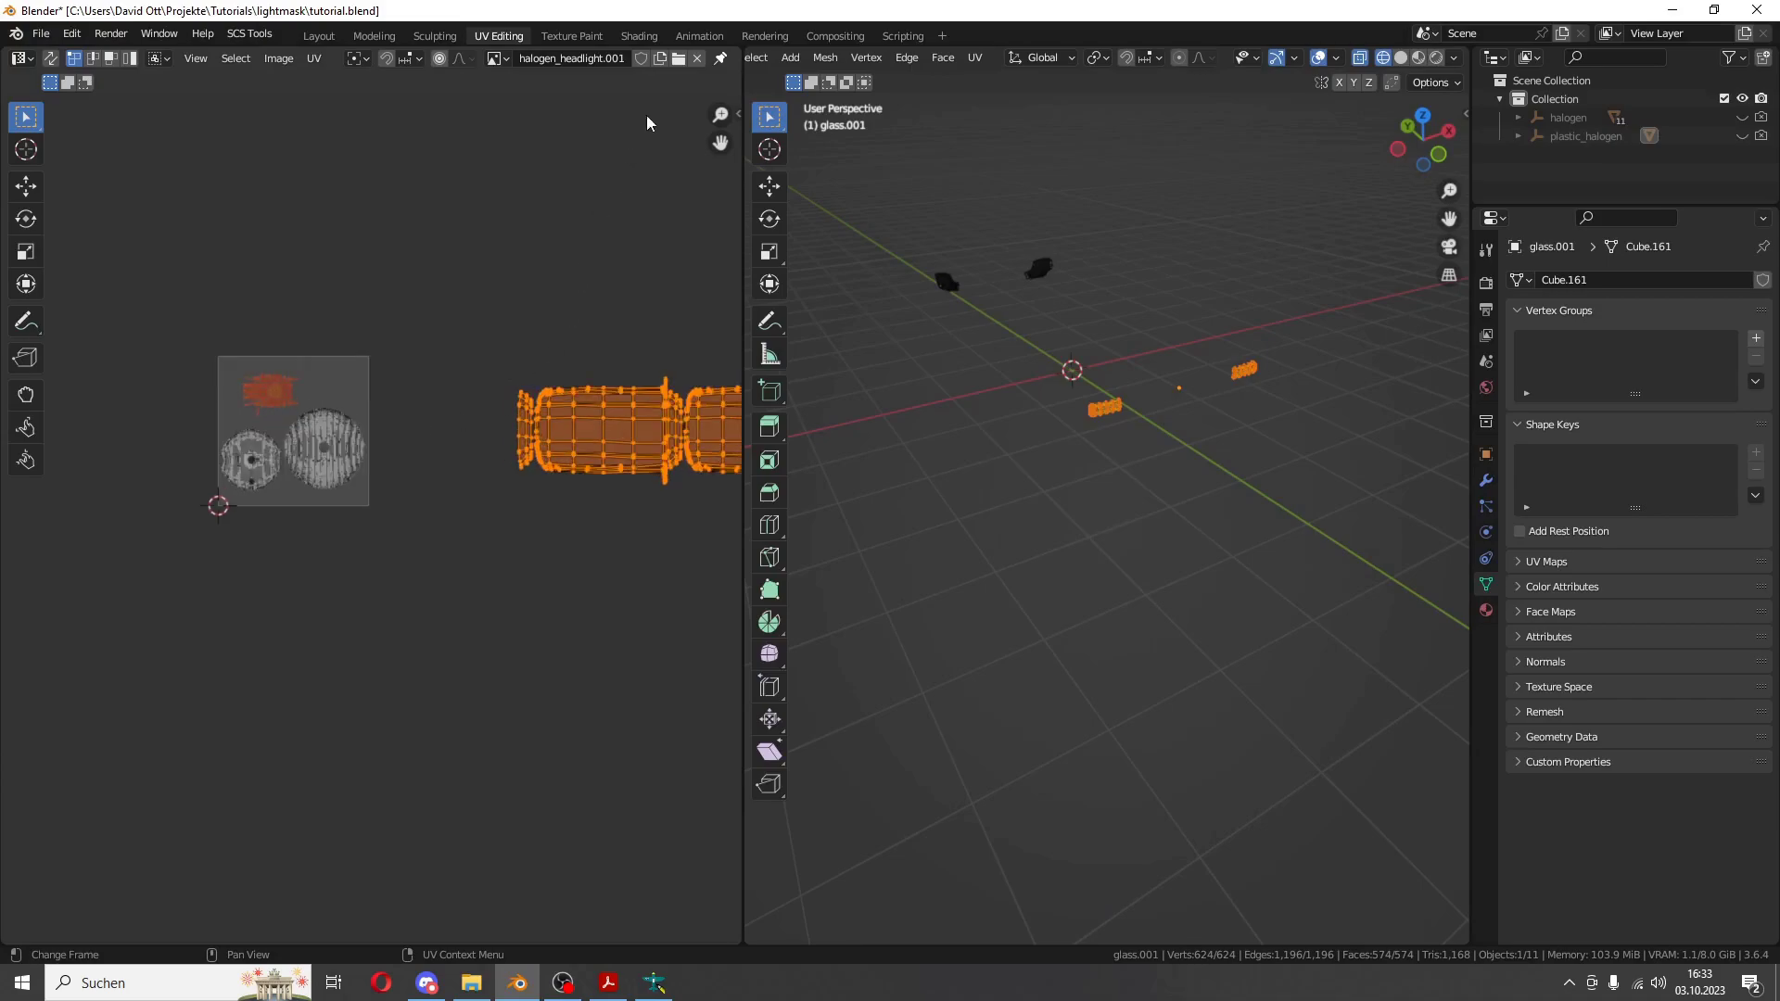
middle_drag(928, 500, 1056, 520)
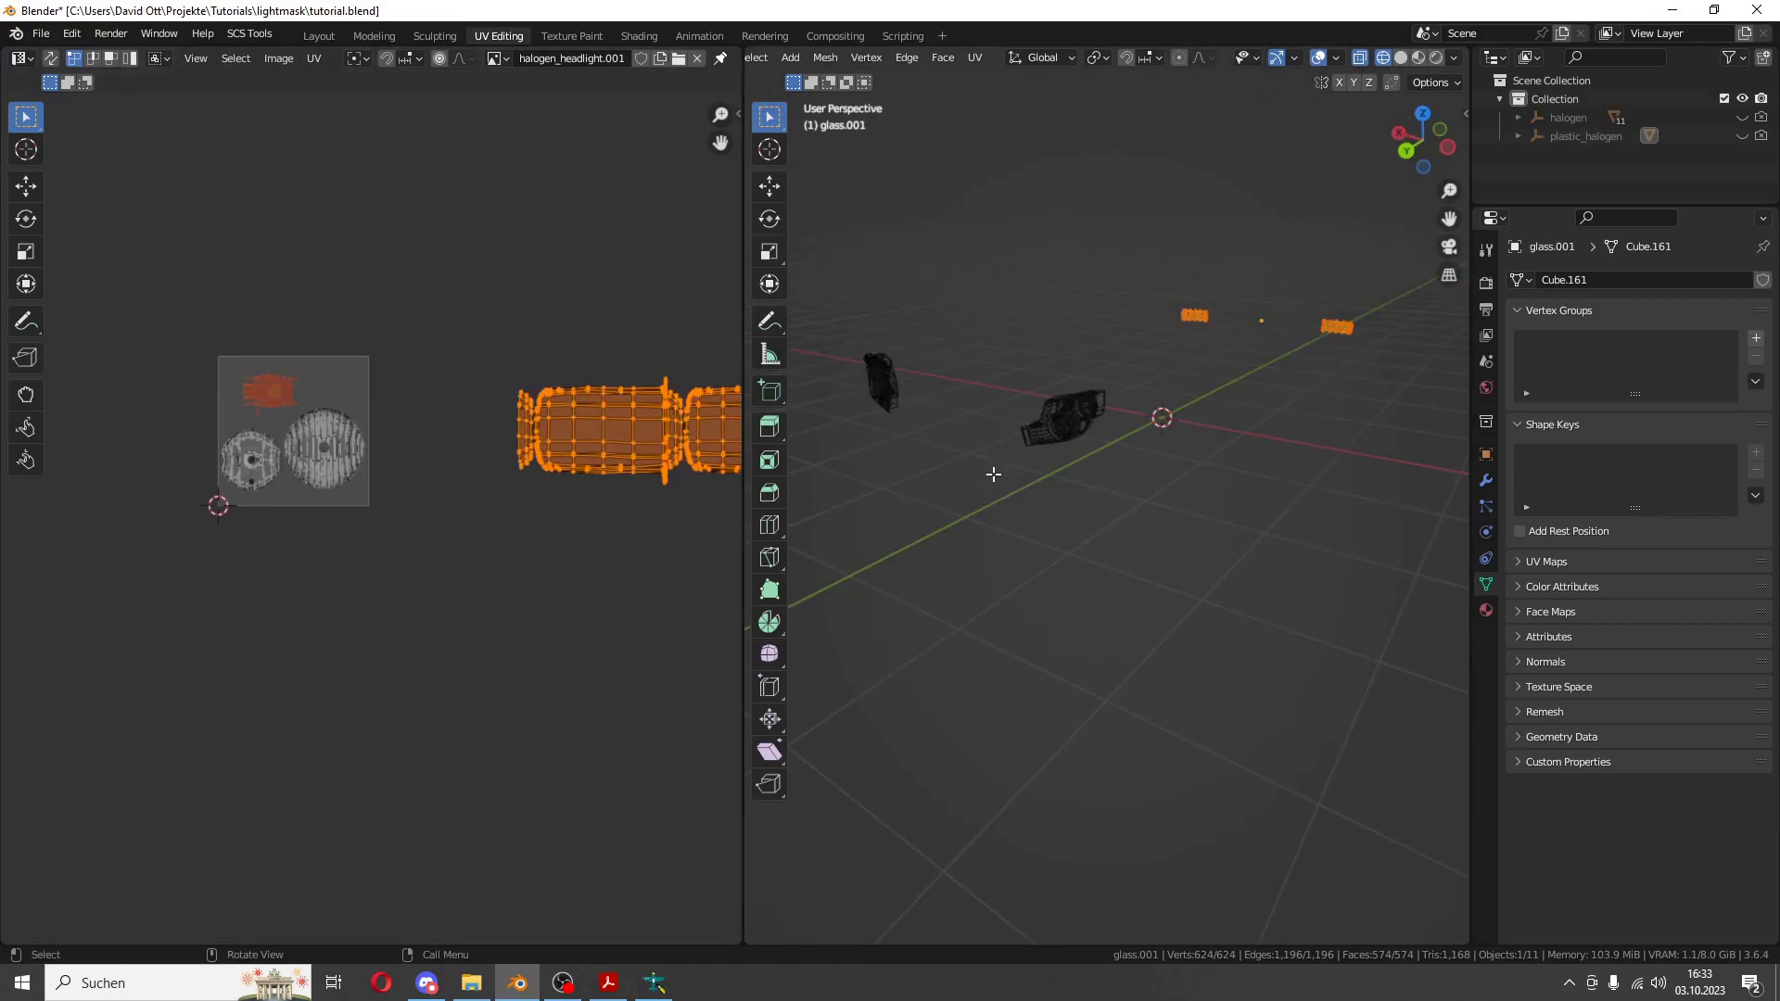
middle_drag(975, 406, 1215, 443)
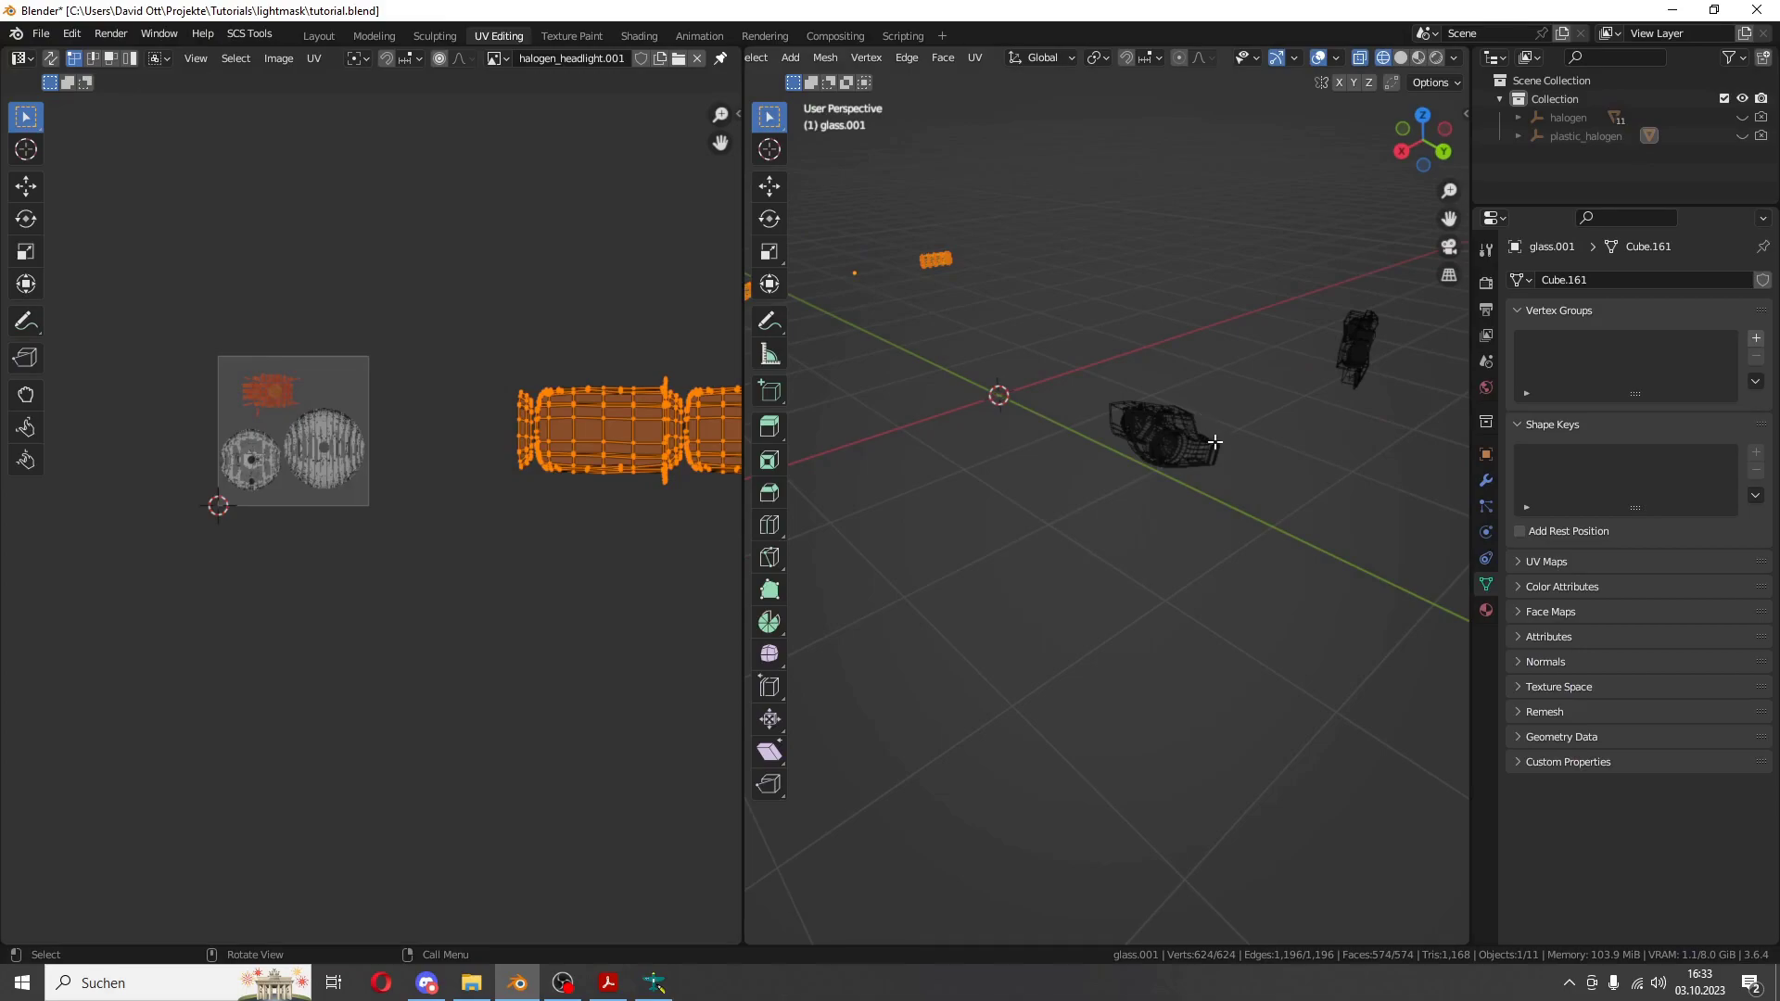
middle_drag(1135, 397, 1103, 463)
click(1096, 473)
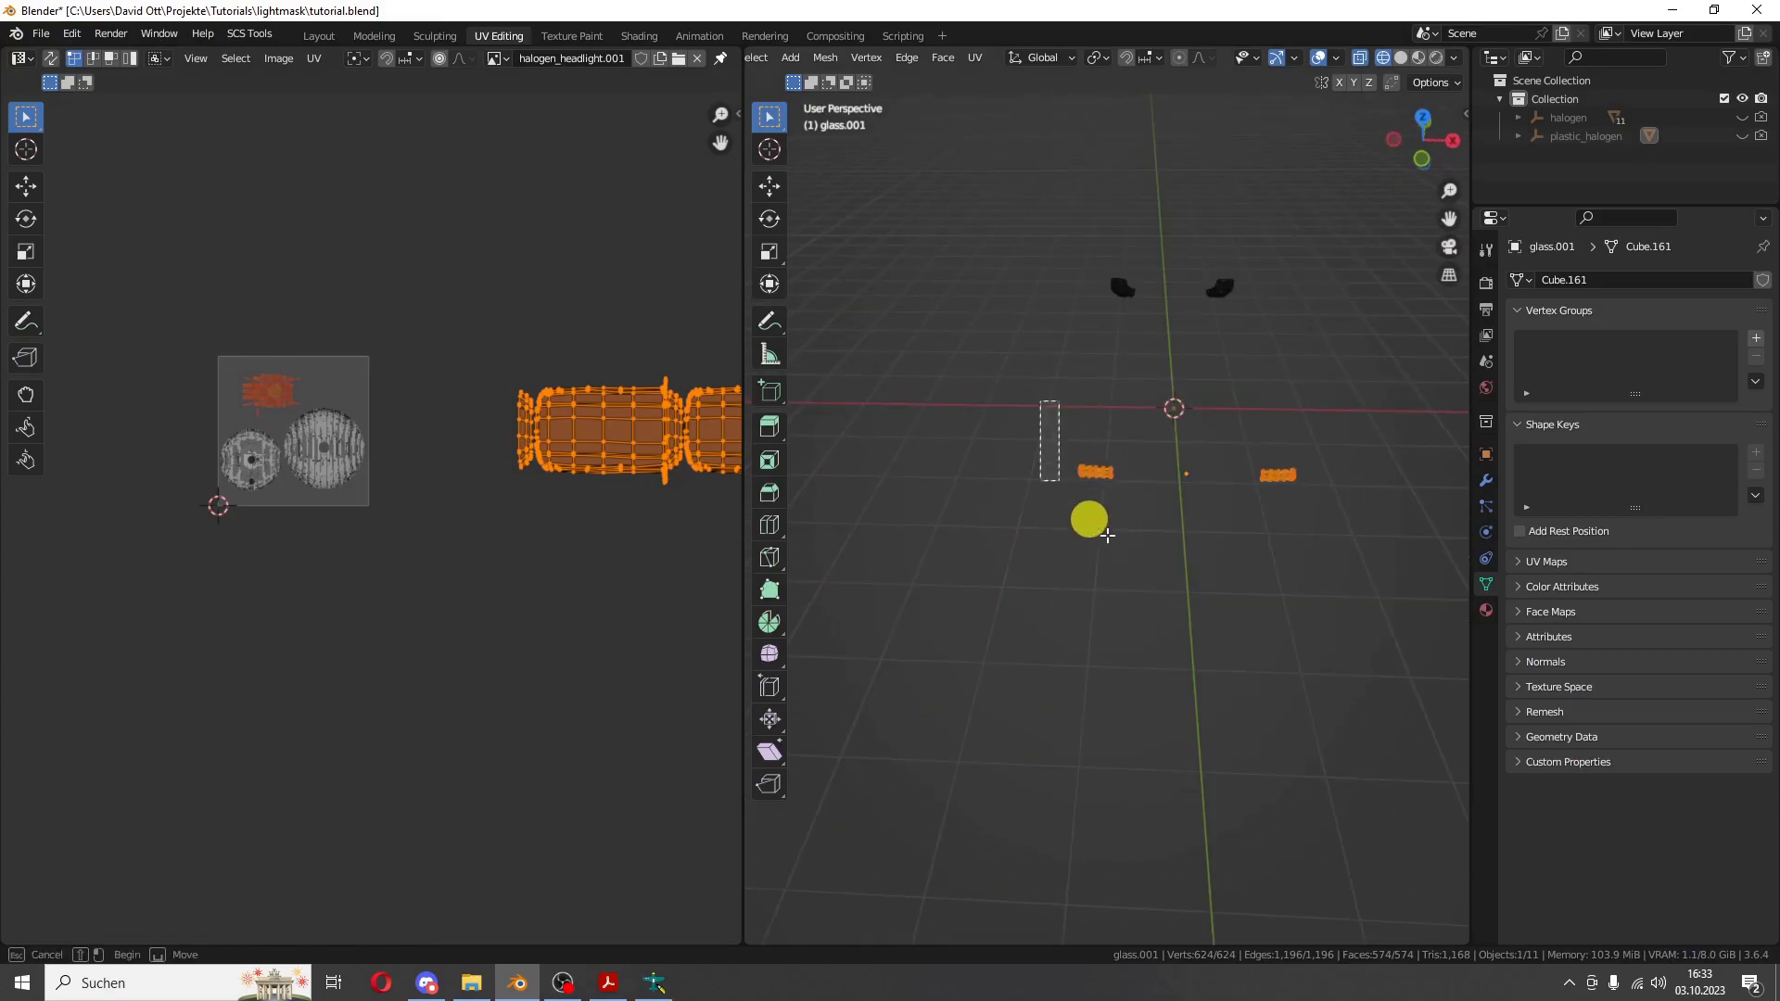
- Recheck the Rear Left tile in the Lamp Tool, close it, and return to the Acrobat reference
scroll(1110, 450, up, 5)
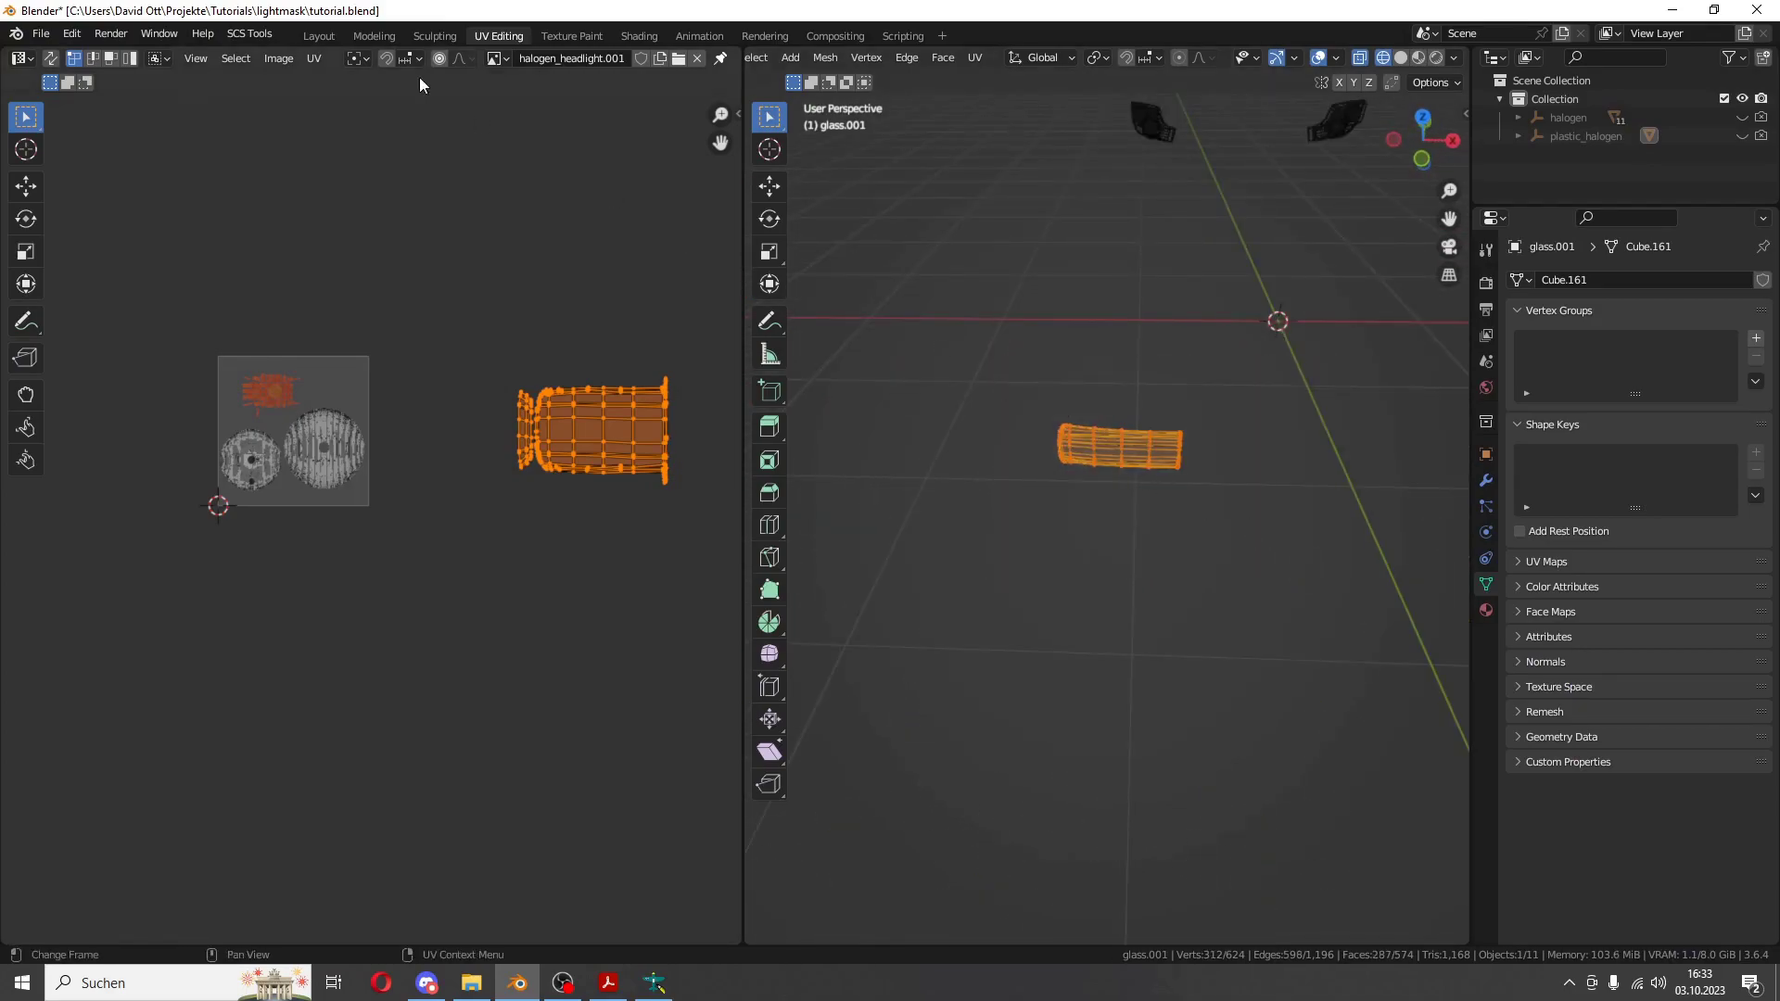
click(250, 34)
mouse_move(297, 228)
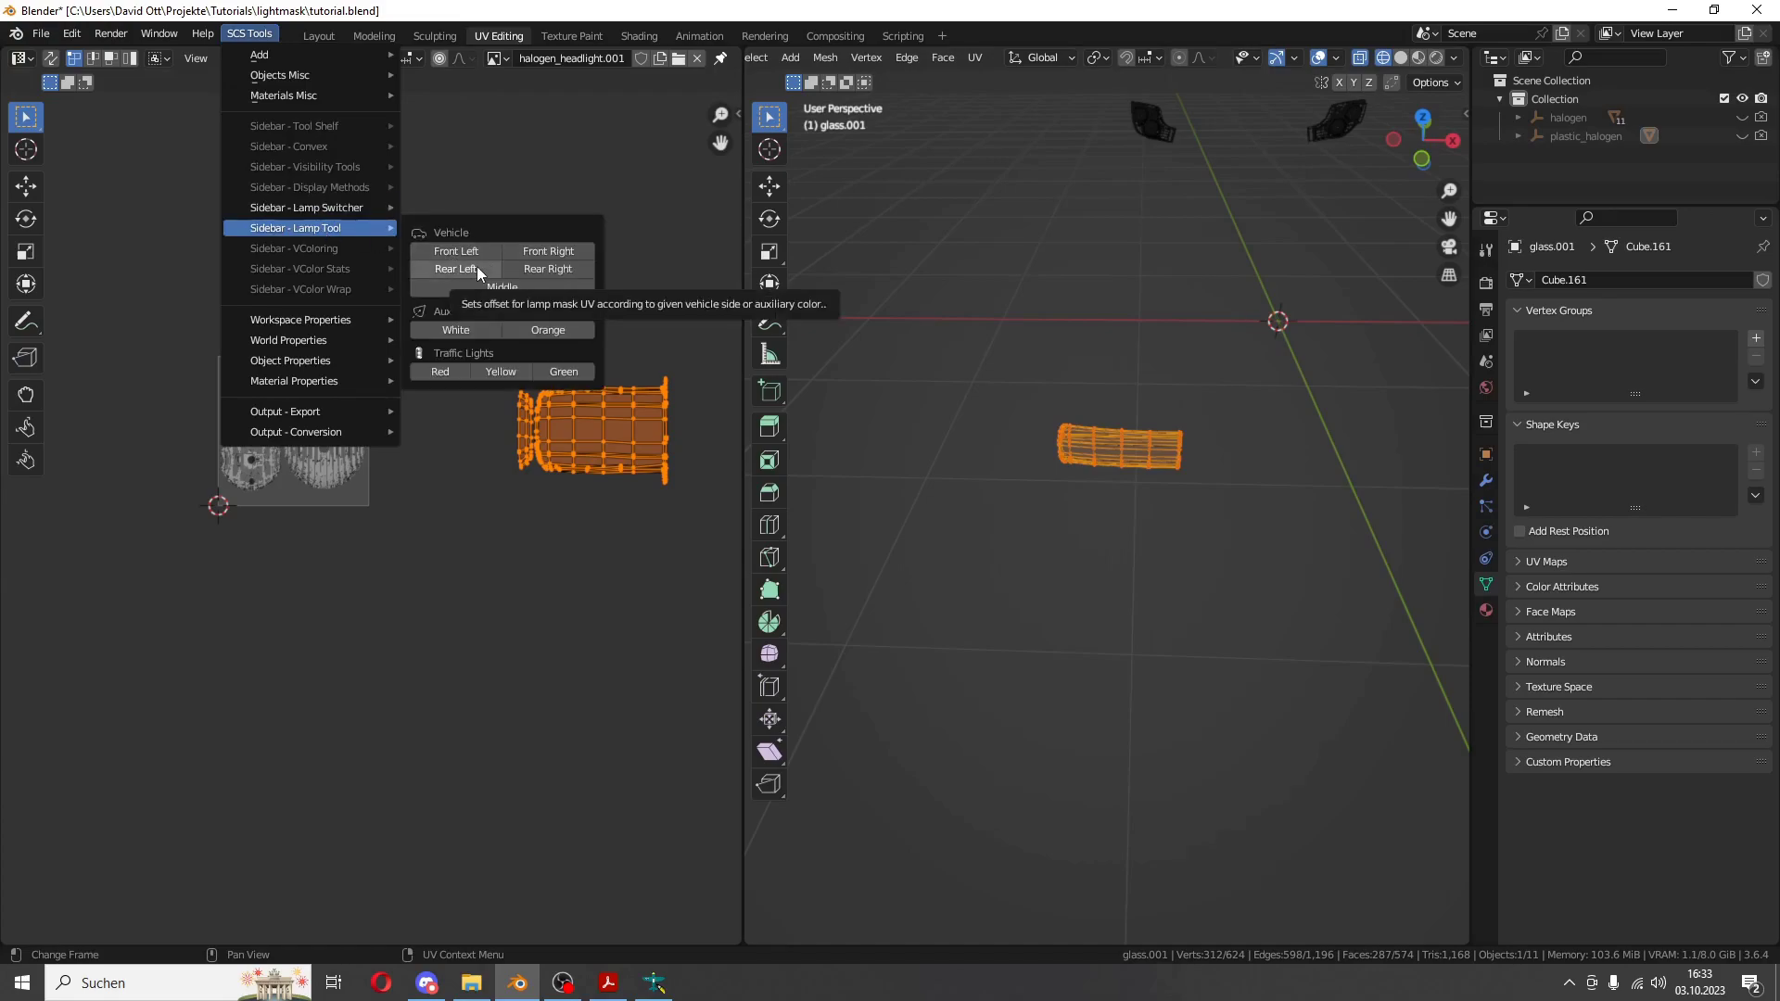
click(478, 270)
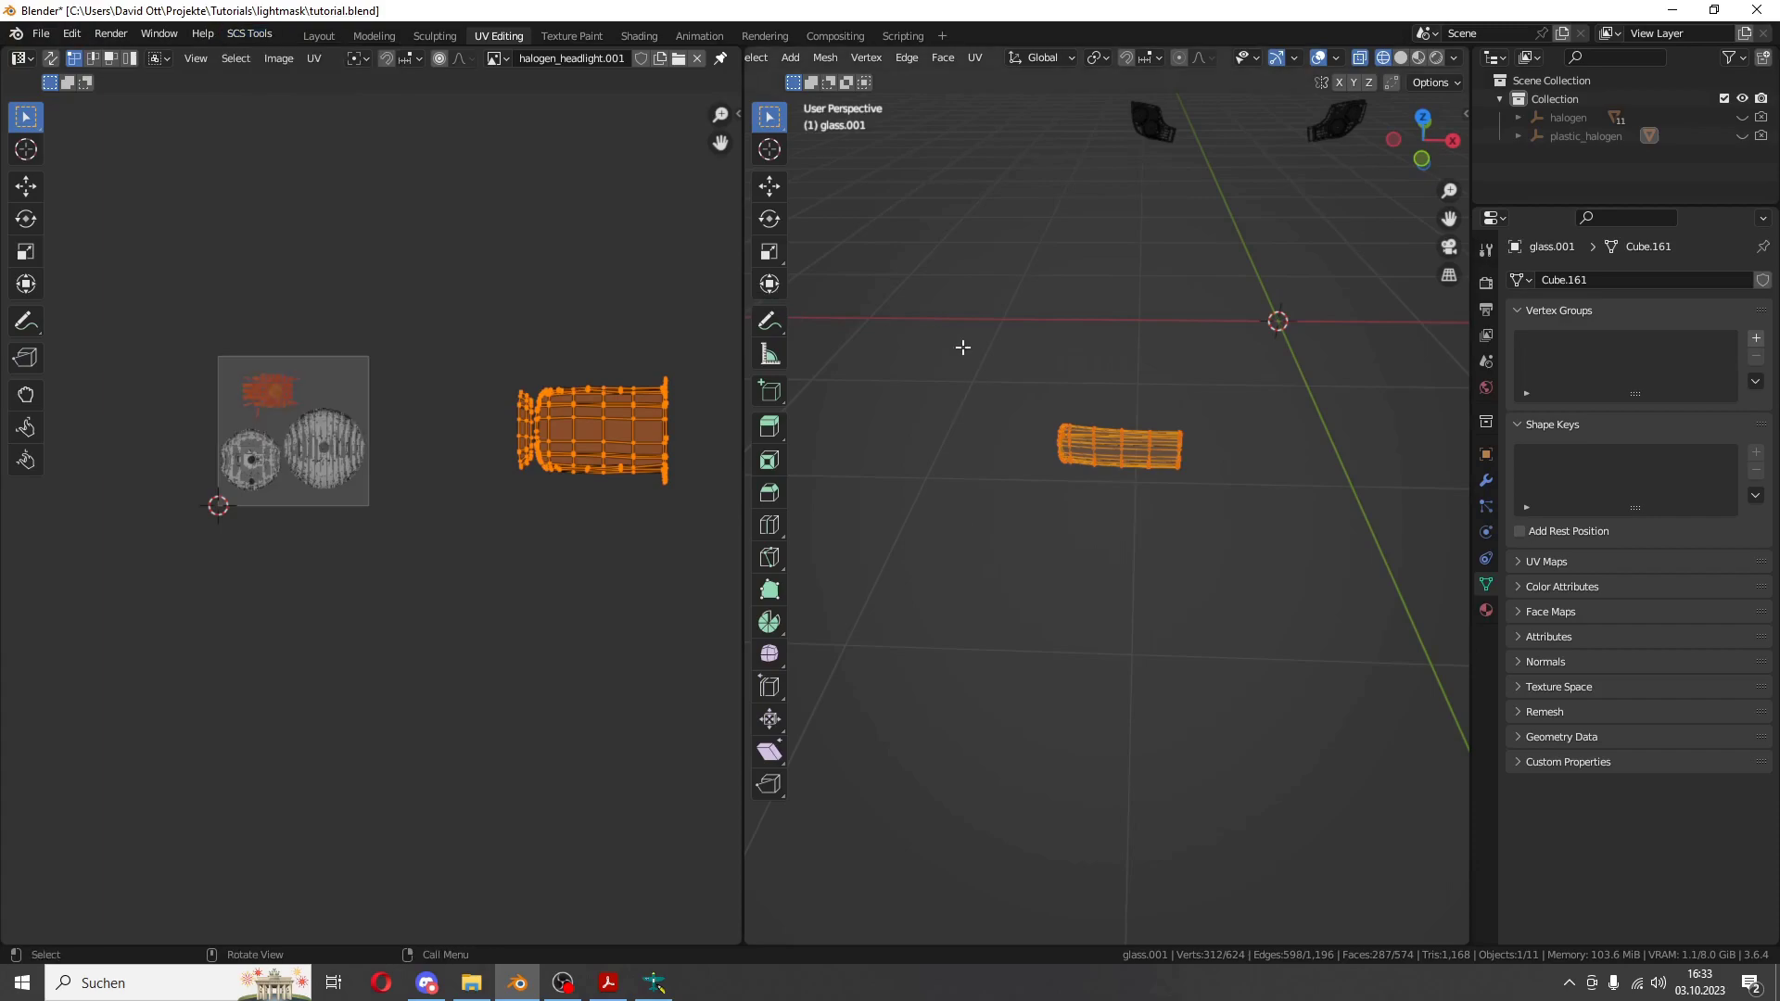
scroll(973, 352, down, 3)
middle_drag(993, 365, 1020, 371)
scroll(367, 436, up, 2)
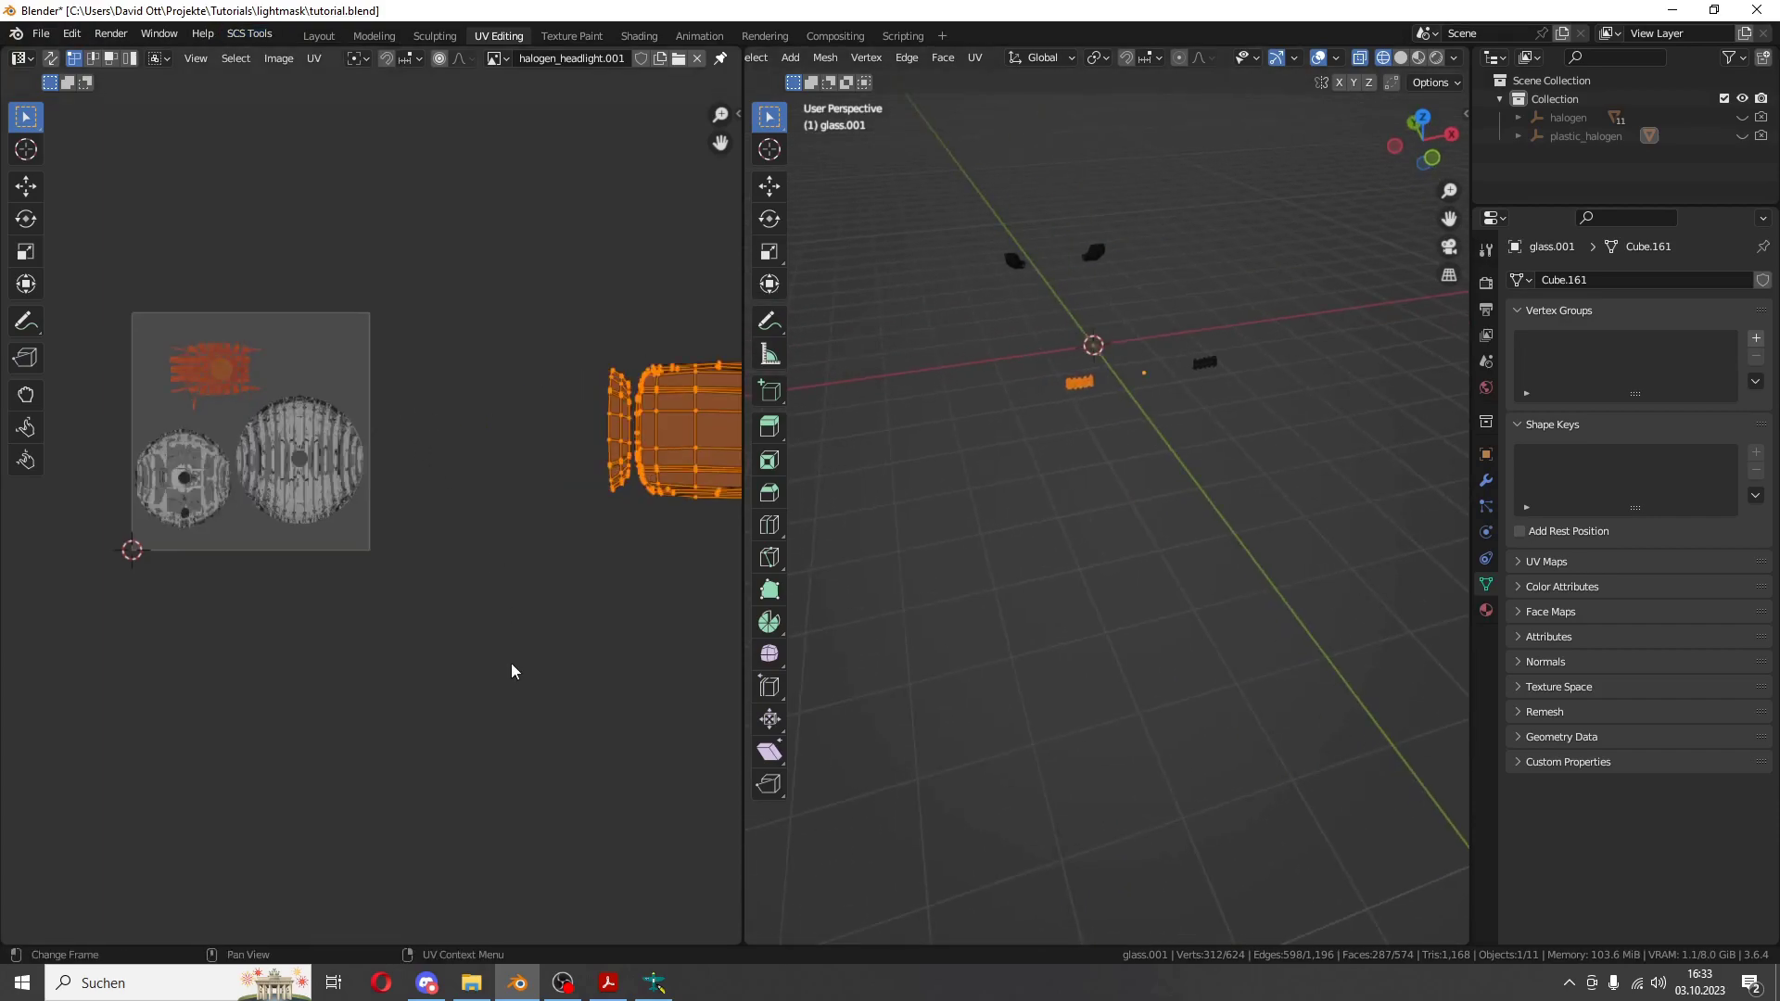
click(608, 983)
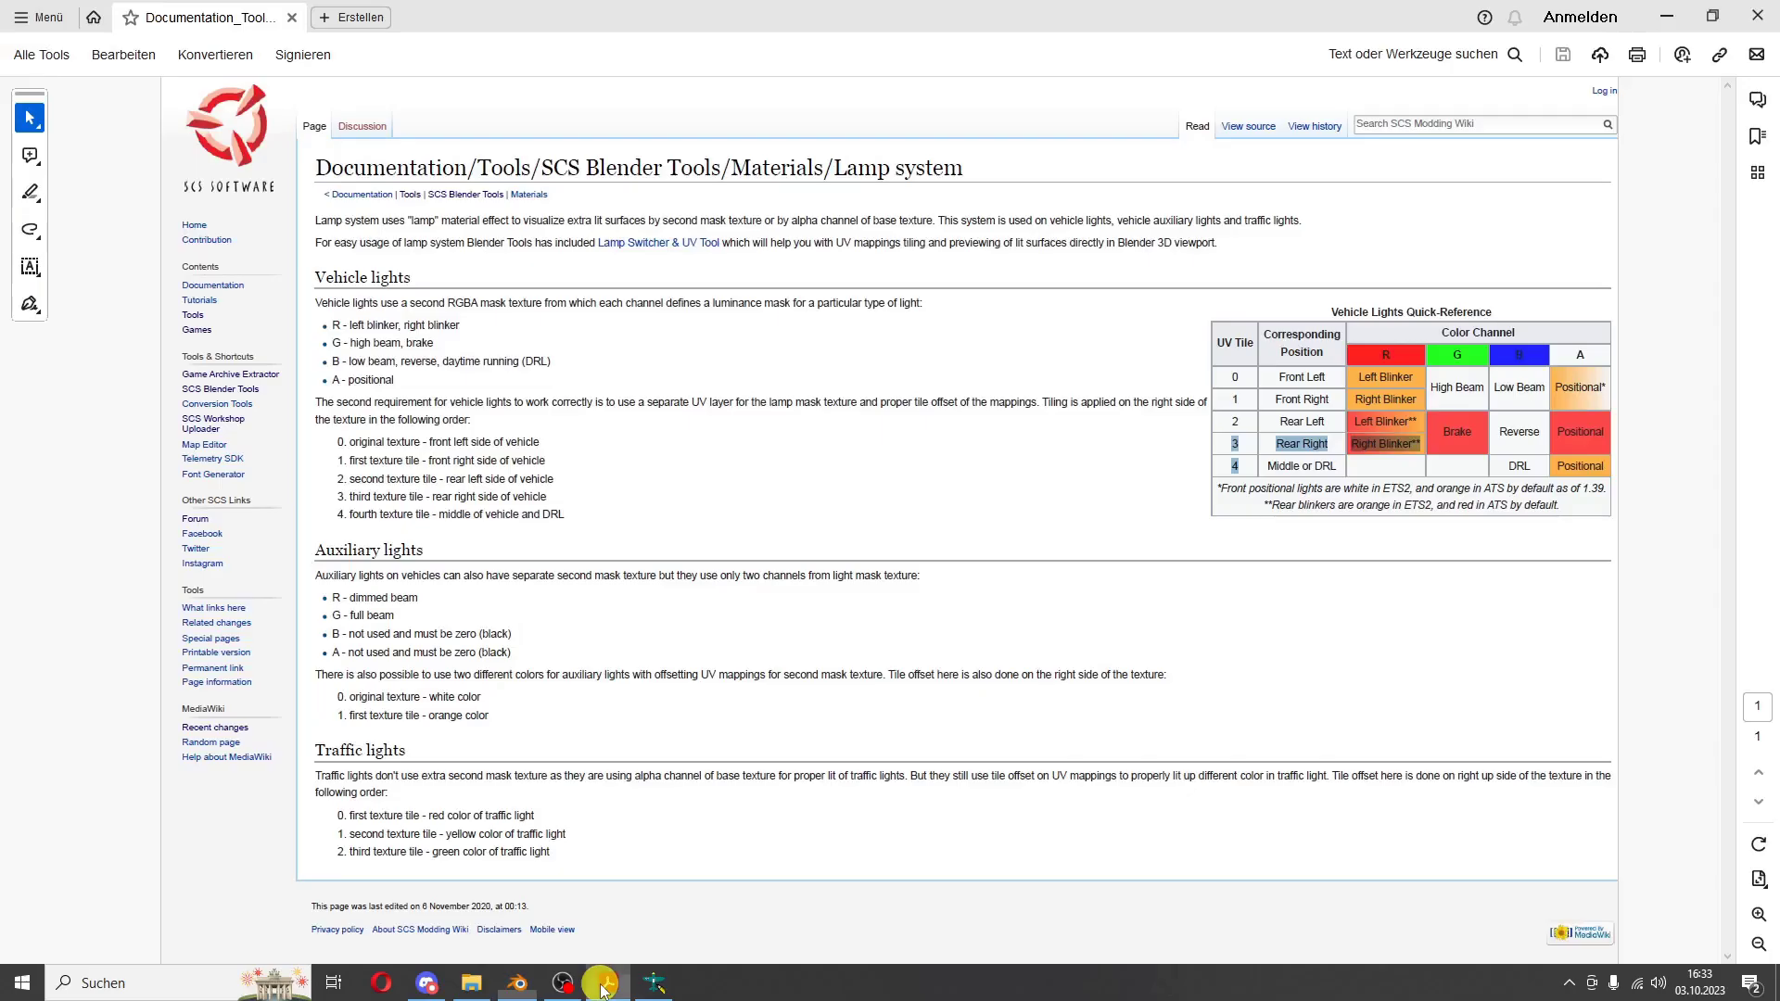
click(1386, 348)
drag(1356, 423, 1391, 445)
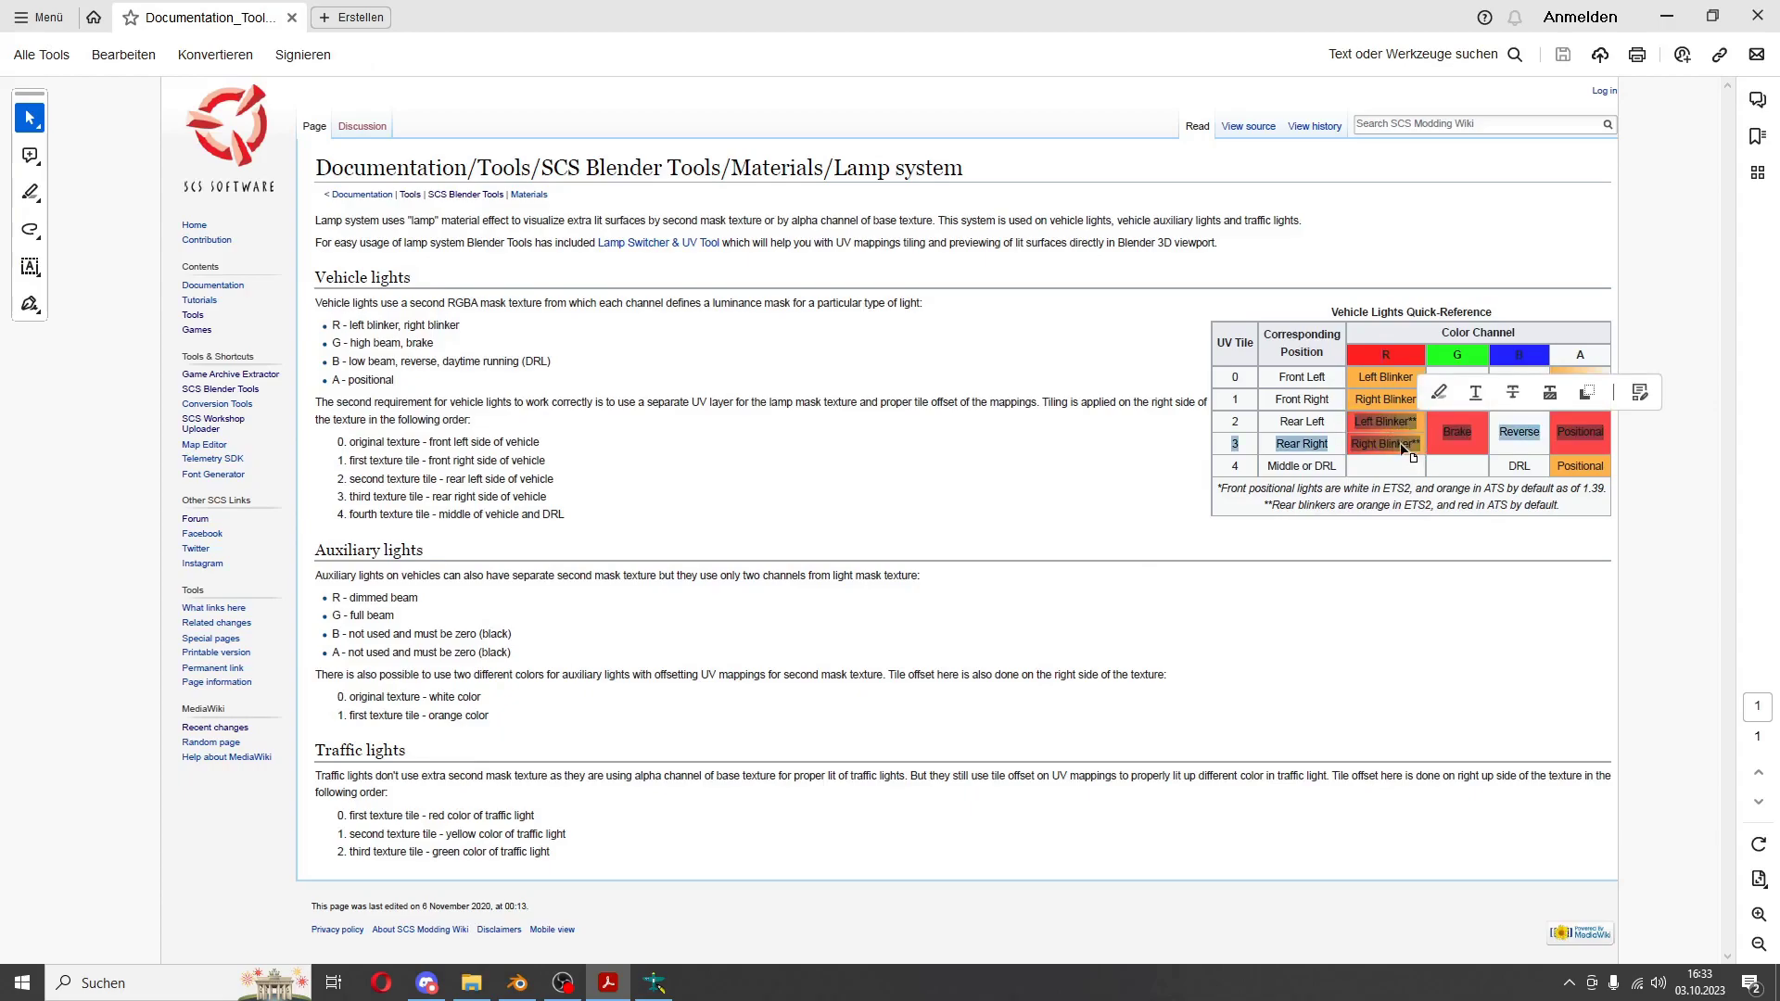
click(1391, 435)
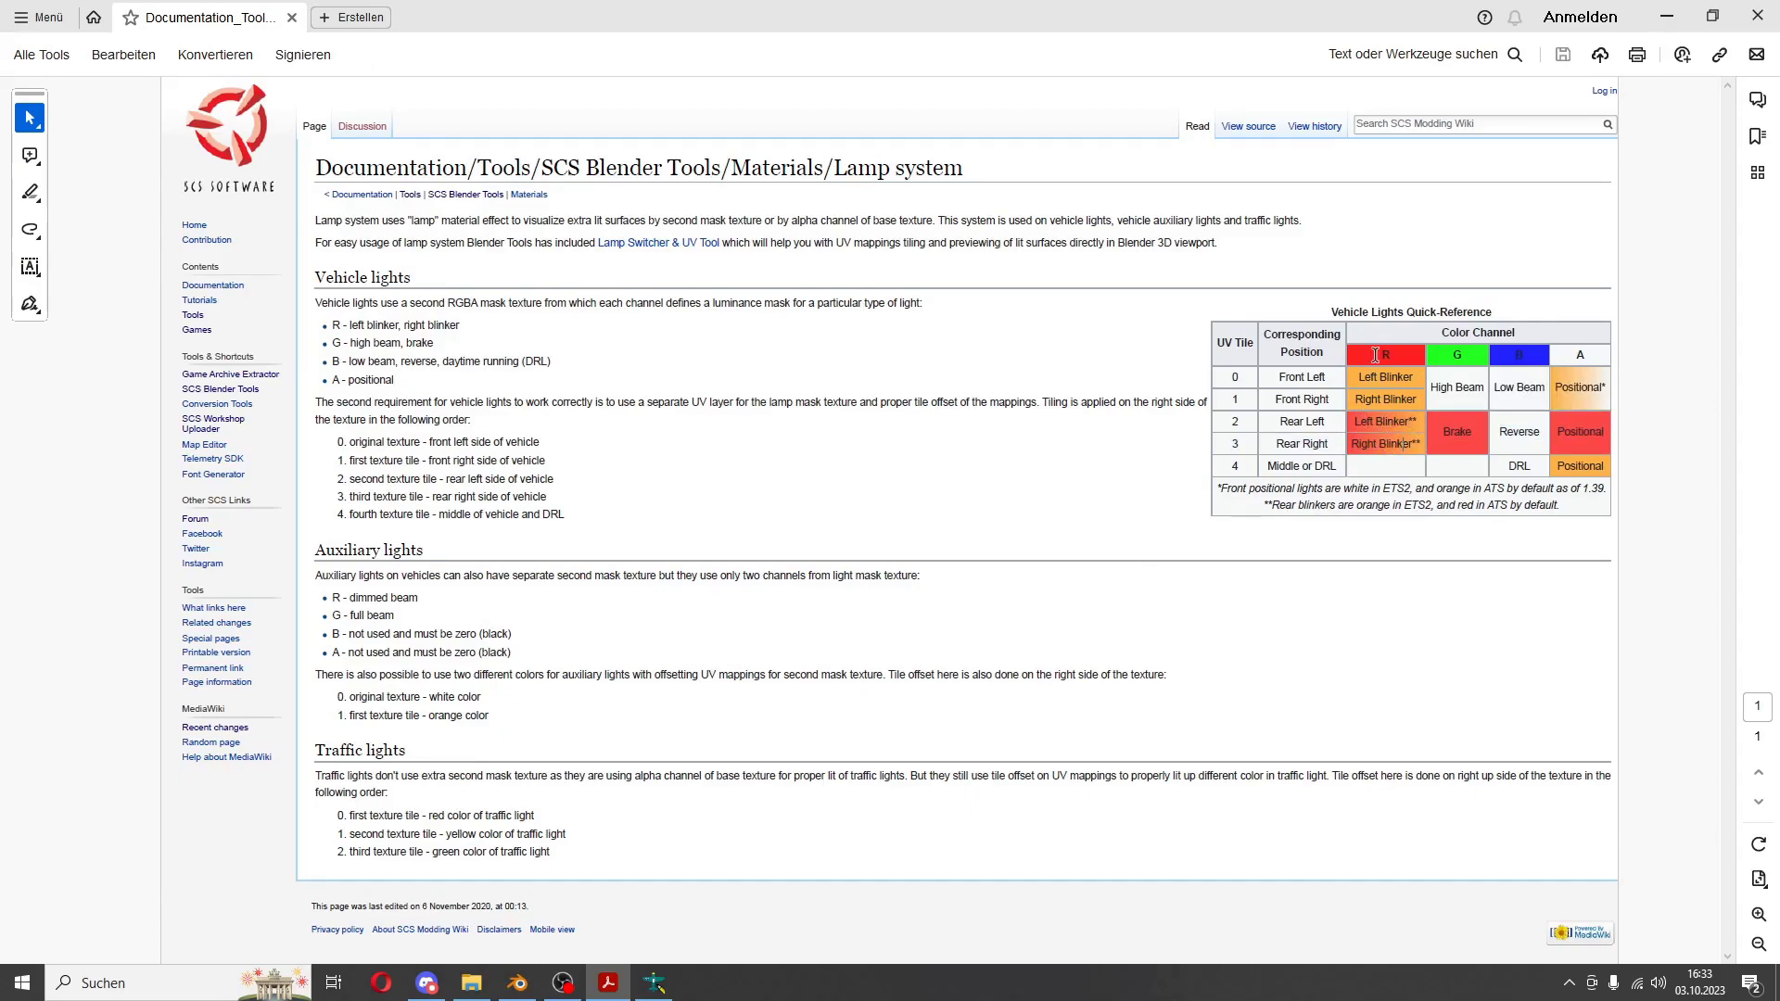
drag(1435, 433, 1475, 433)
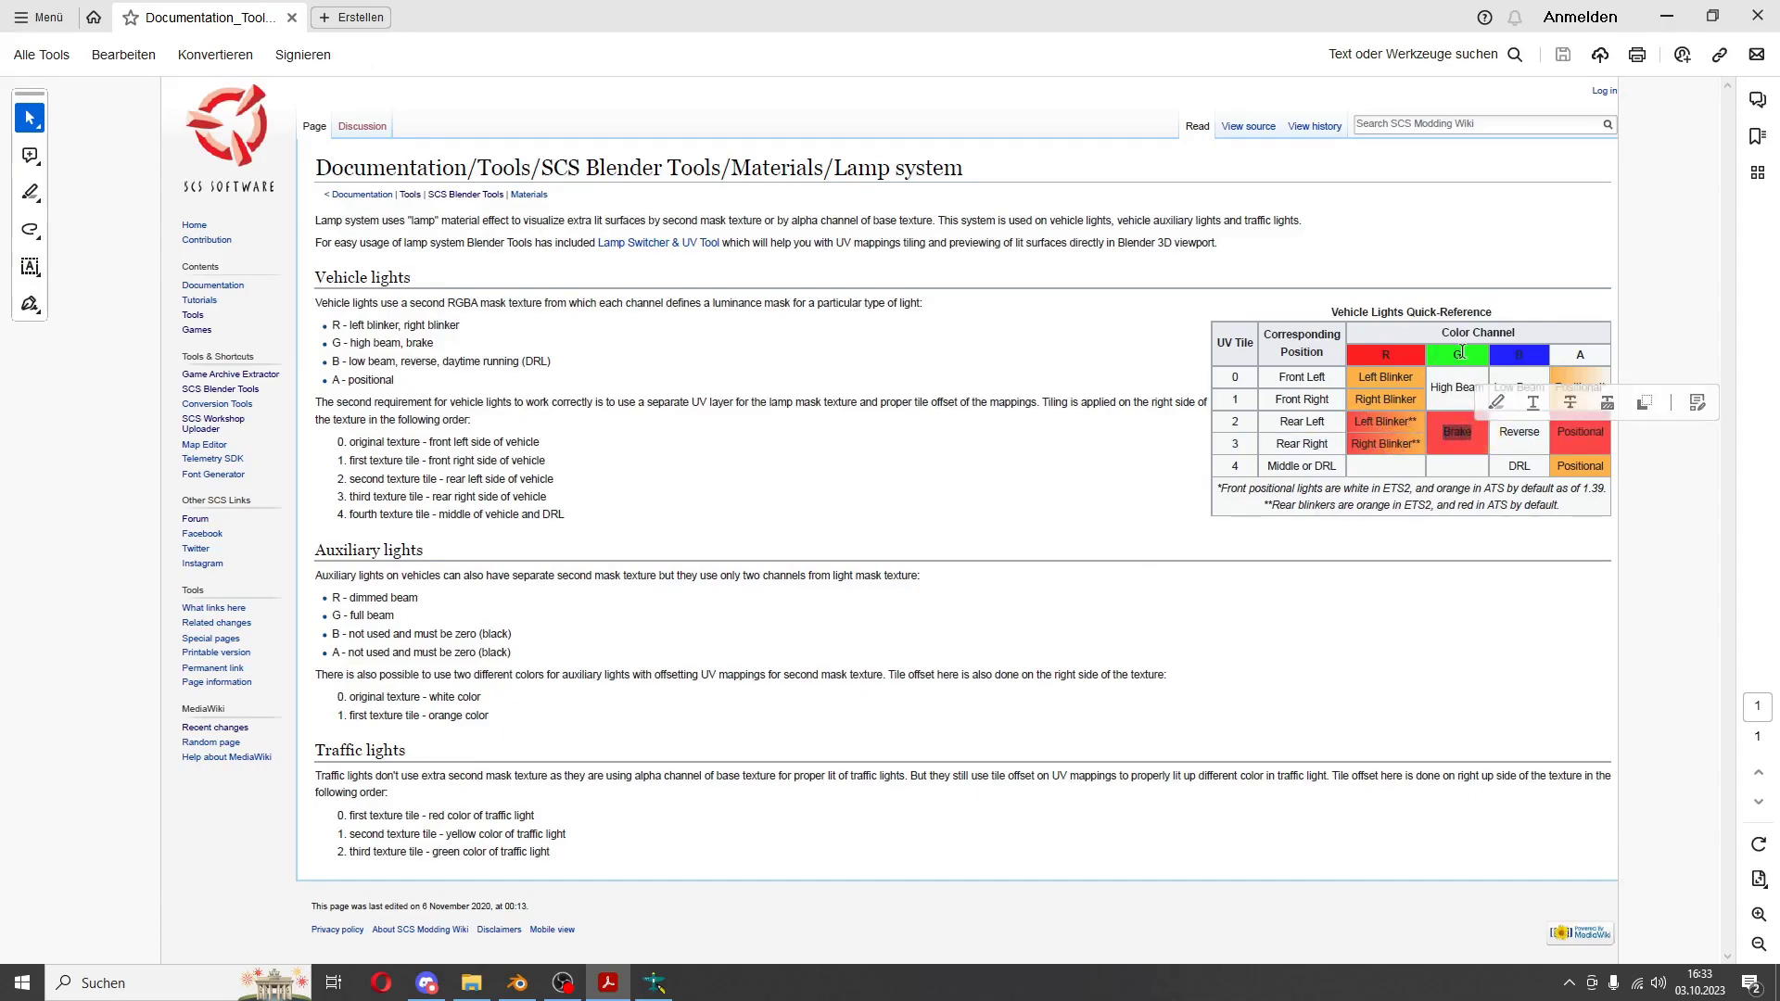